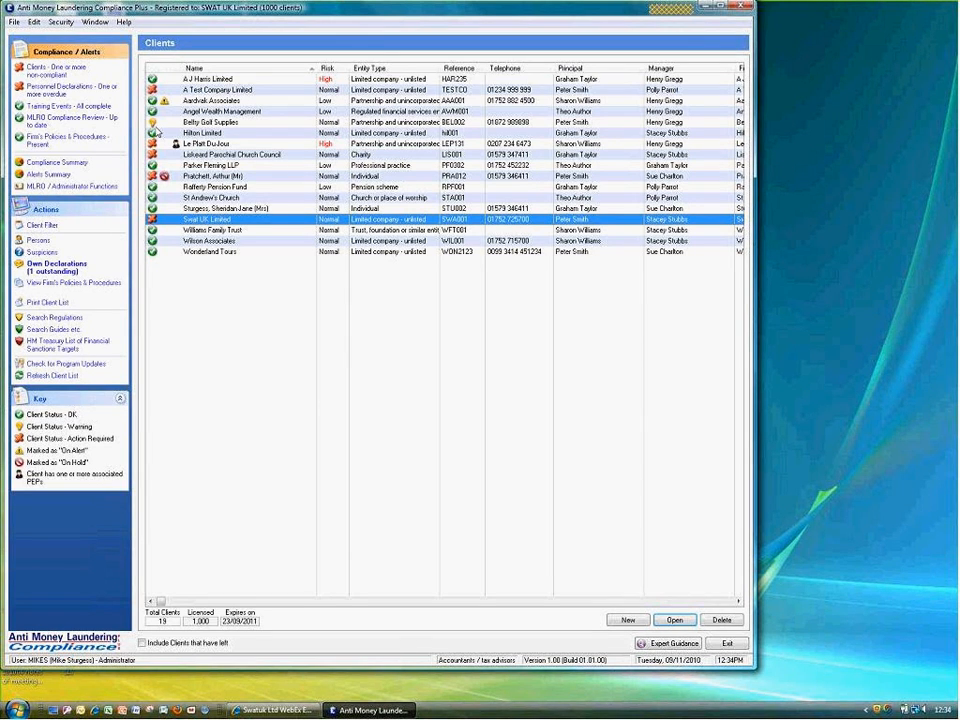
Open the firm's Policies & Procedures document from the Actions pane
{"action": "left_click", "coordinate": [53, 283]}
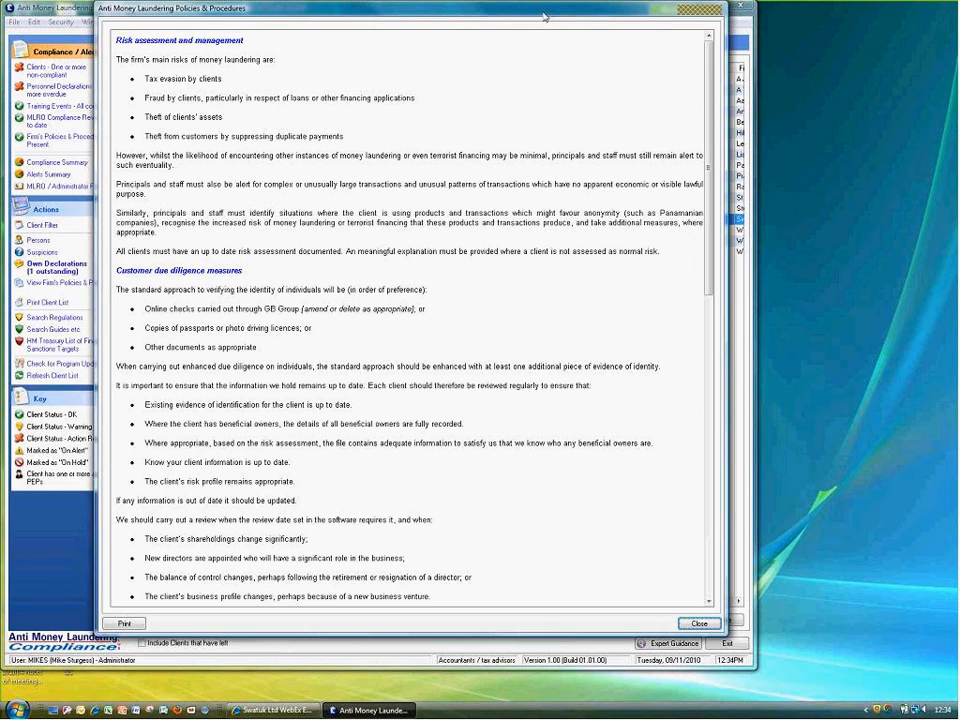
Reposition the Policies & Procedures window, then close it to return to the 19-client list
{"action": "left_click_drag", "start_coordinate": [633, 15], "coordinate": [644, 57]}
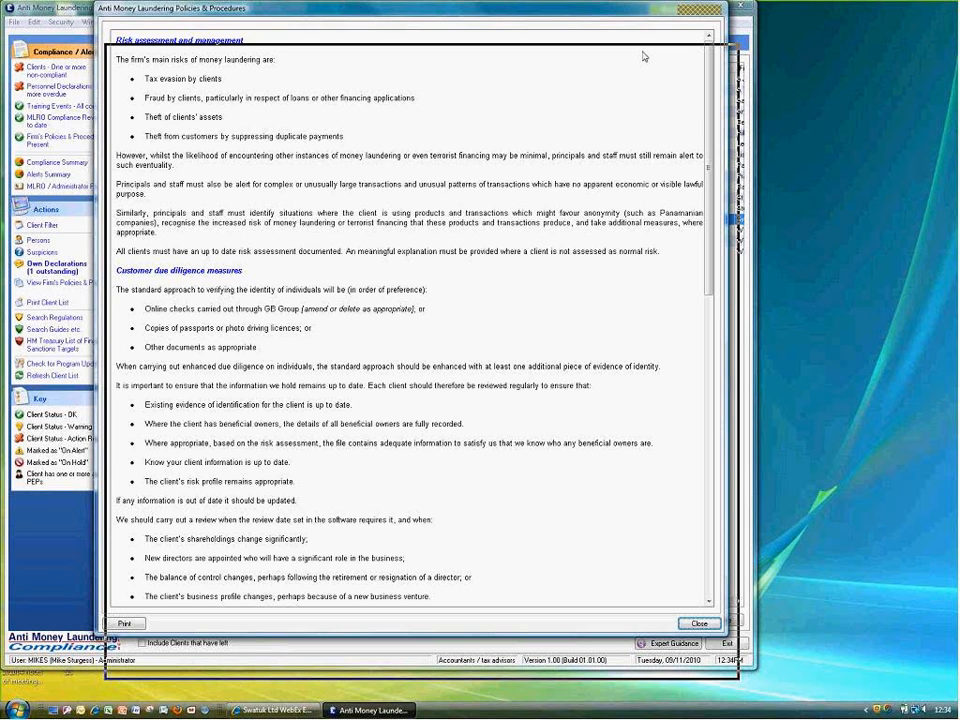
{"action": "left_click_drag", "start_coordinate": [644, 57], "coordinate": [644, 57]}
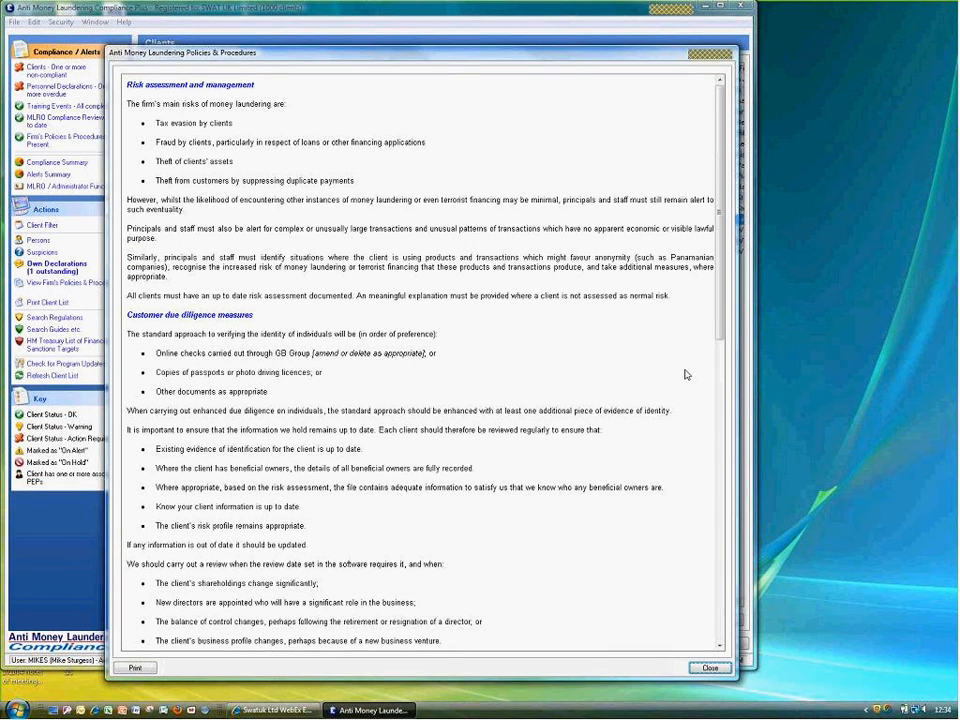
{"action": "left_click", "coordinate": [710, 668]}
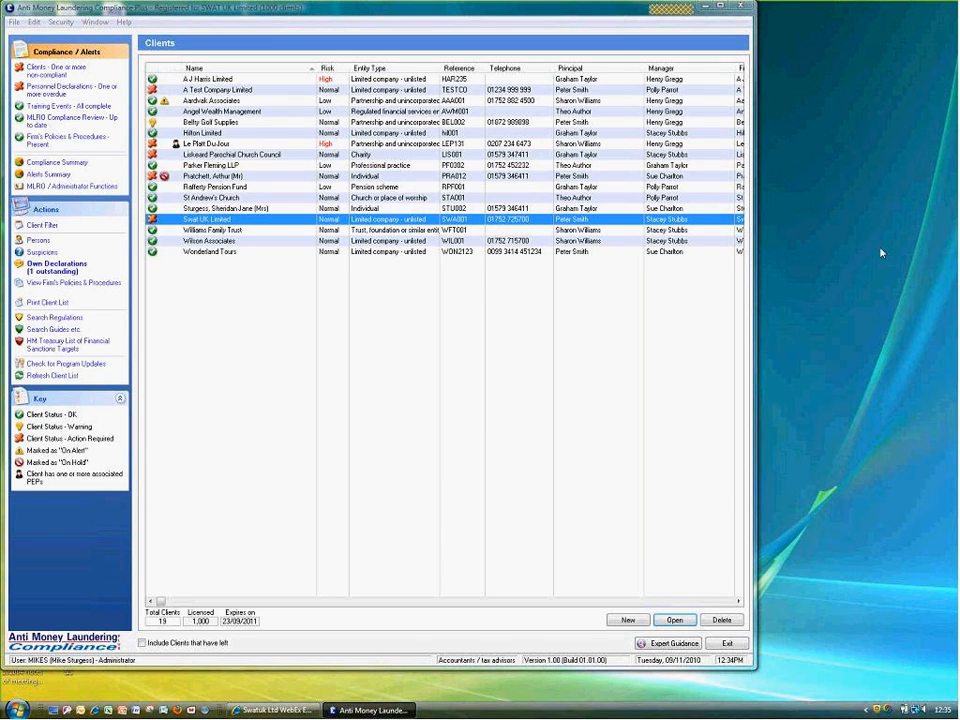
{"action": "left_click_drag", "start_coordinate": [417, 8], "coordinate": [251, 86]}
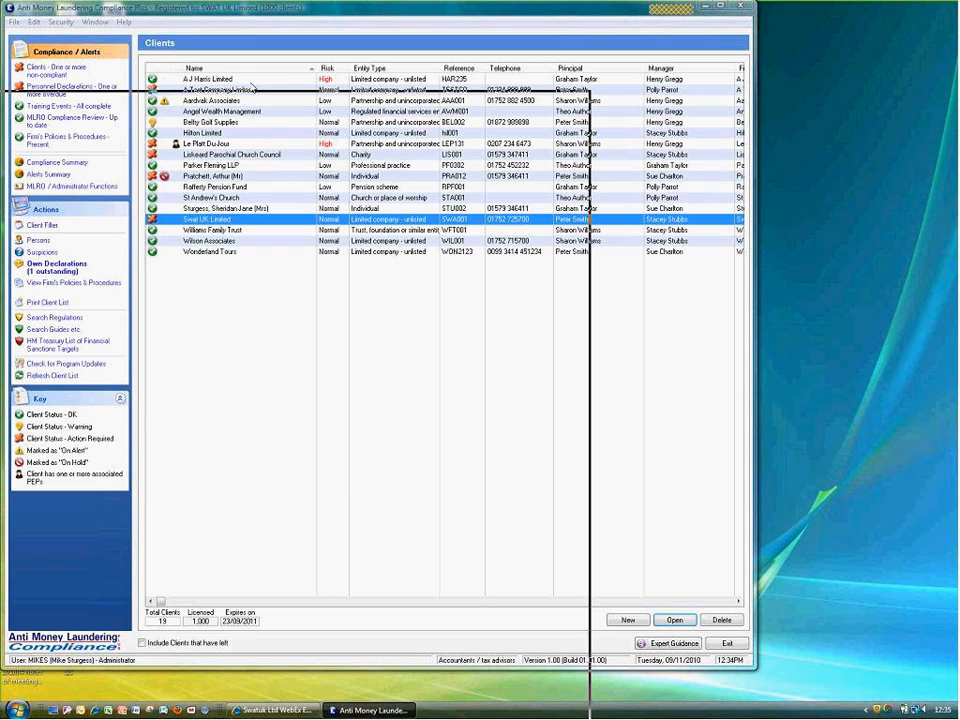
{"action": "left_click", "coordinate": [636, 696]}
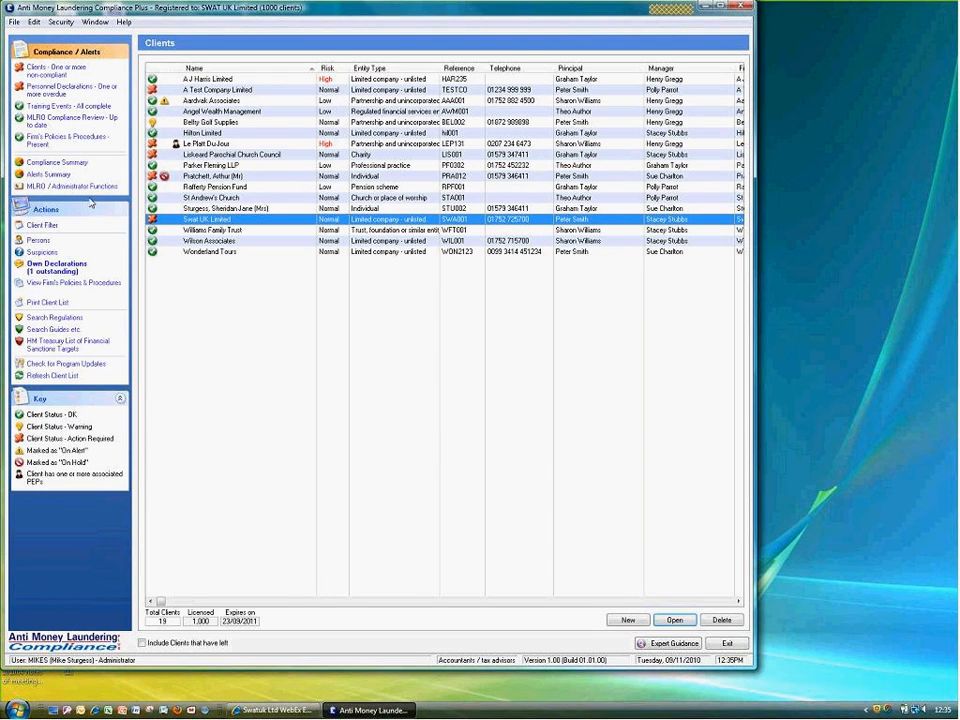
{"action": "left_click", "coordinate": [53, 72]}
{"action": "left_click", "coordinate": [378, 359]}
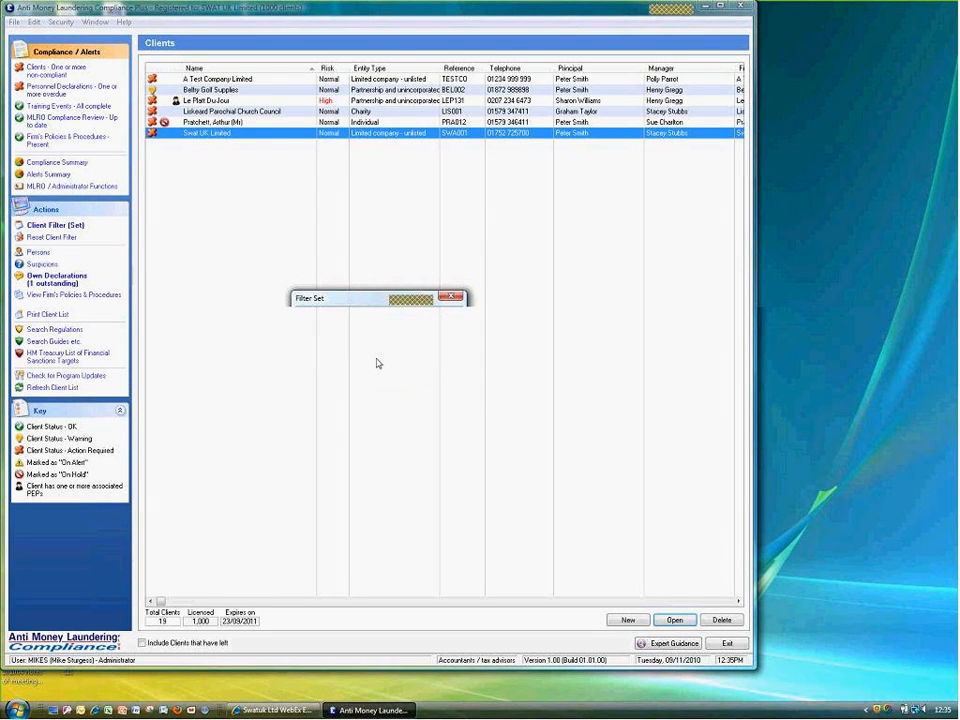
{"action": "left_click", "coordinate": [52, 238]}
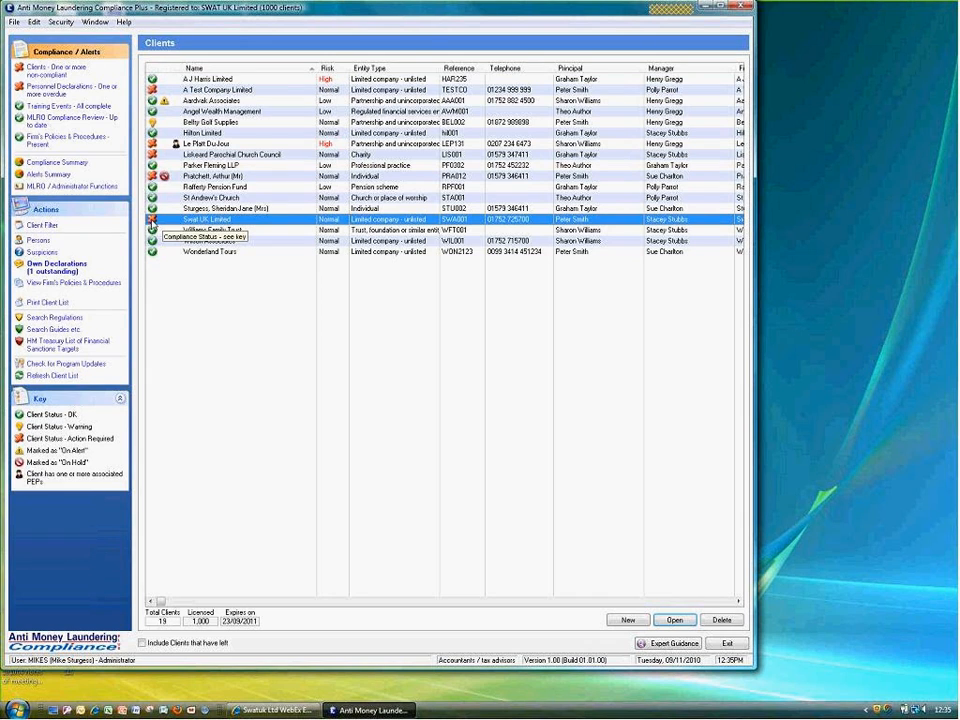
Open Swat UK Limited's record and its Beneficial Owner from the Associated Persons list
{"action": "double_click", "coordinate": [151, 222]}
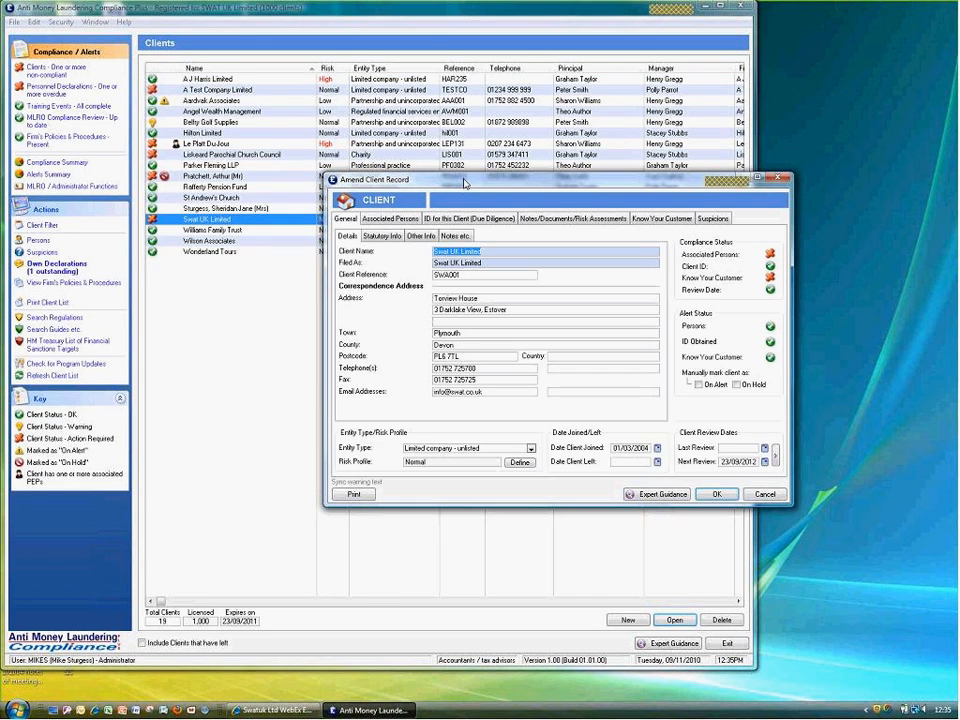
{"action": "left_click_drag", "start_coordinate": [464, 183], "coordinate": [322, 117]}
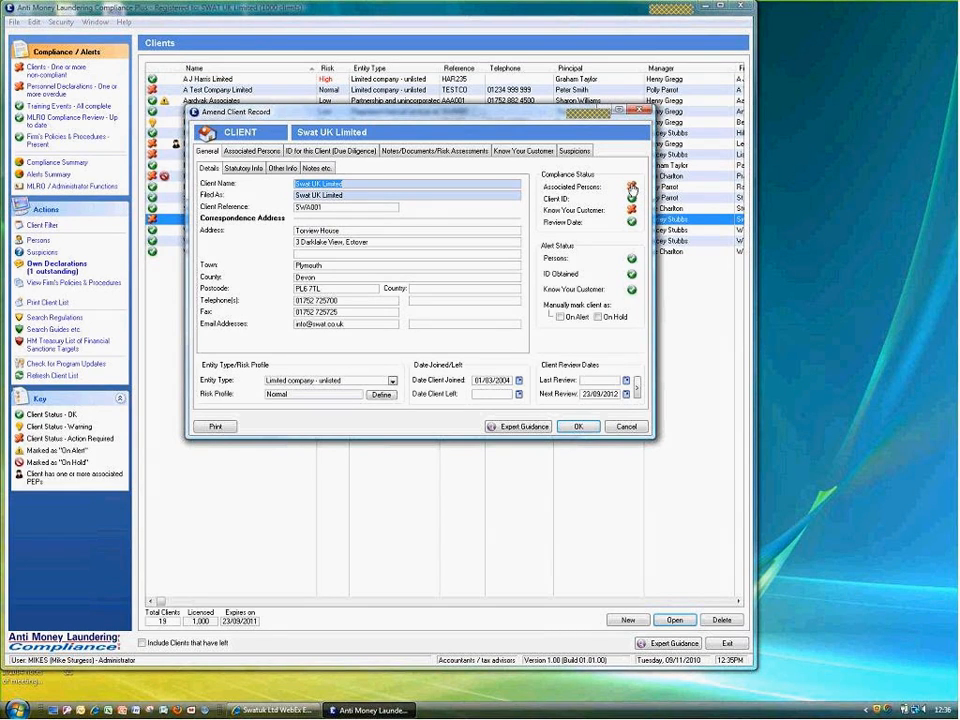
{"action": "left_click", "coordinate": [632, 187]}
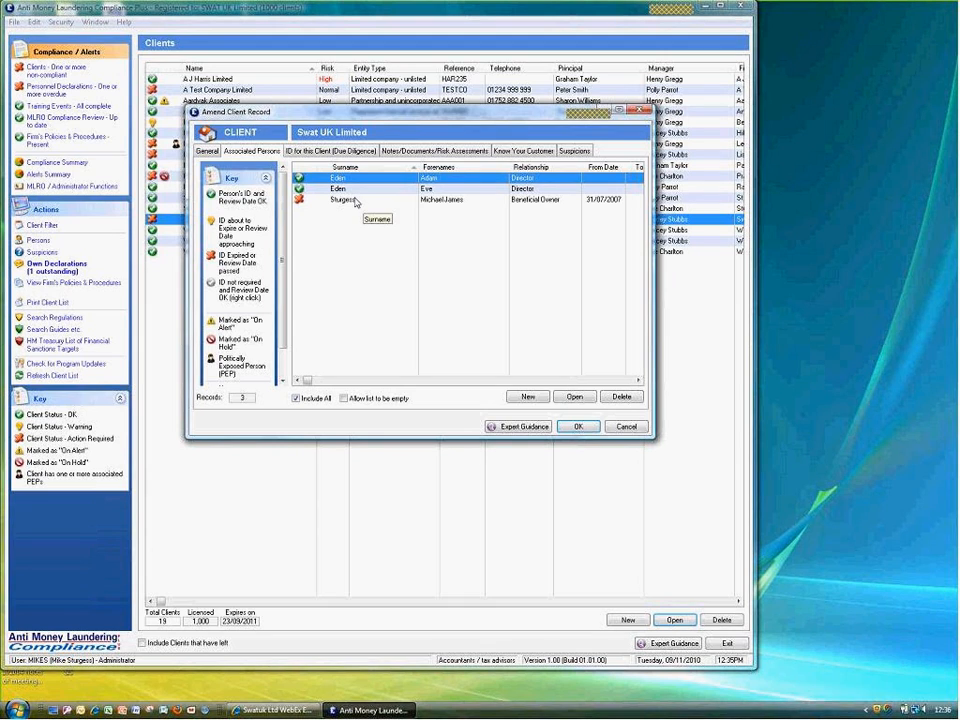
{"action": "left_click", "coordinate": [351, 201]}
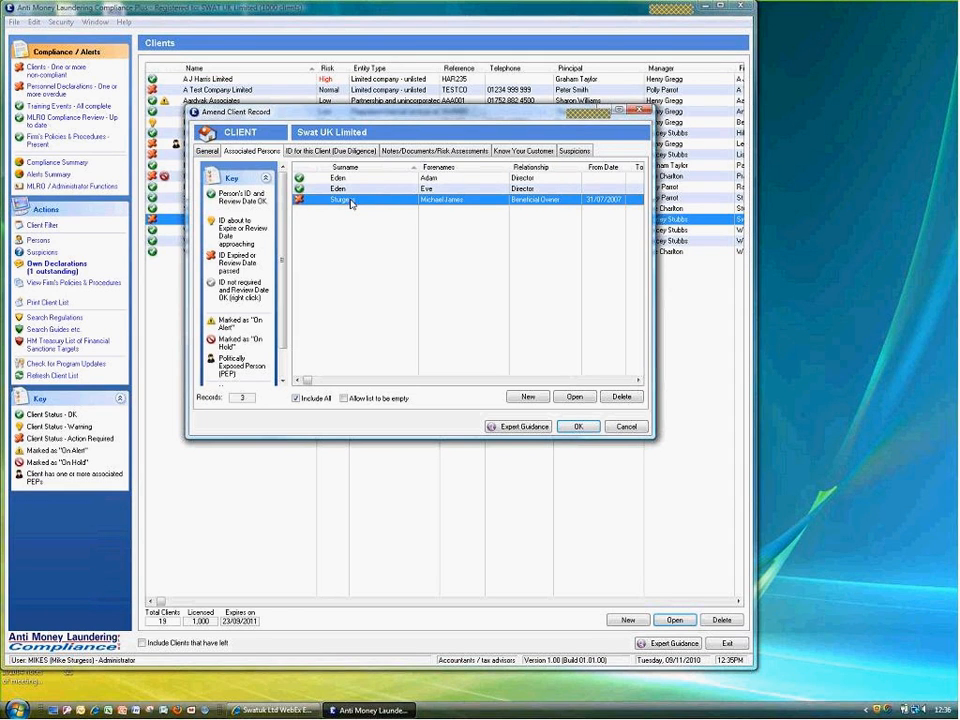
{"action": "double_click", "coordinate": [351, 202]}
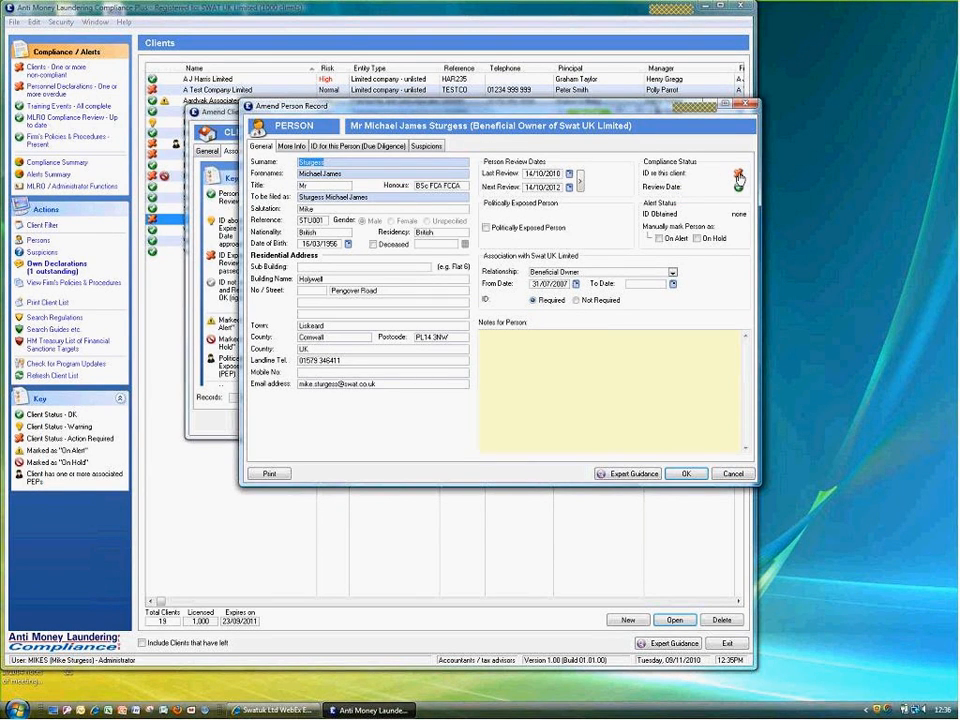
Show the 'ID for this Person (Due Diligence)' tab of the beneficial owner's record
{"action": "left_click", "coordinate": [738, 178]}
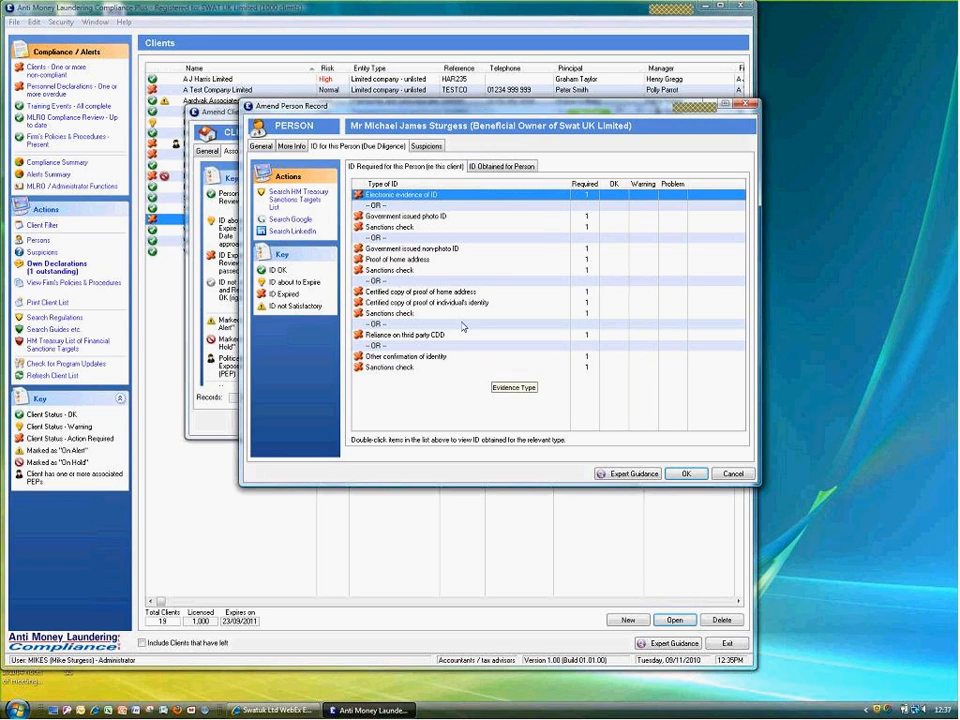
Add a new 'Electronic evidence of ID' item and launch its Electronic ID Check (£3.00 net)
{"action": "double_click", "coordinate": [407, 200]}
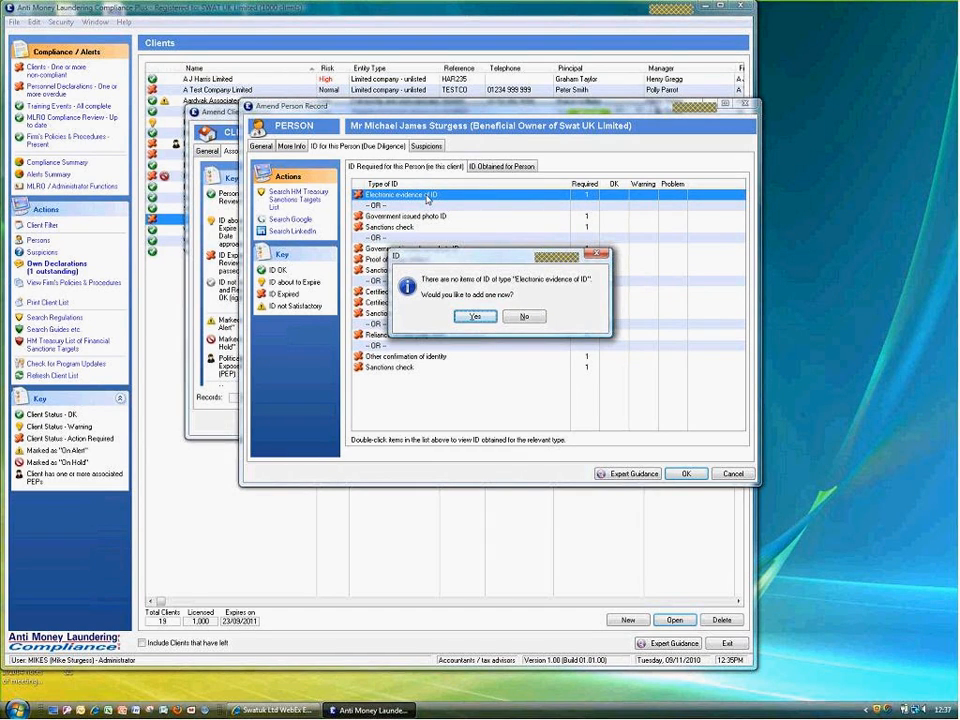
{"action": "left_click", "coordinate": [466, 317]}
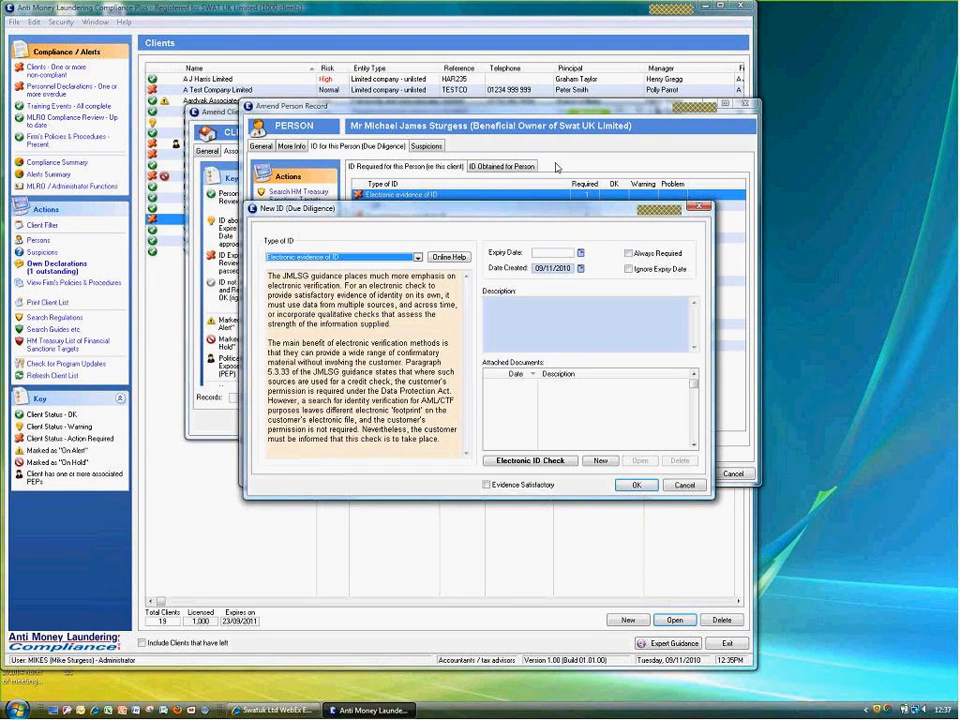
{"action": "left_click_drag", "start_coordinate": [338, 209], "coordinate": [356, 117]}
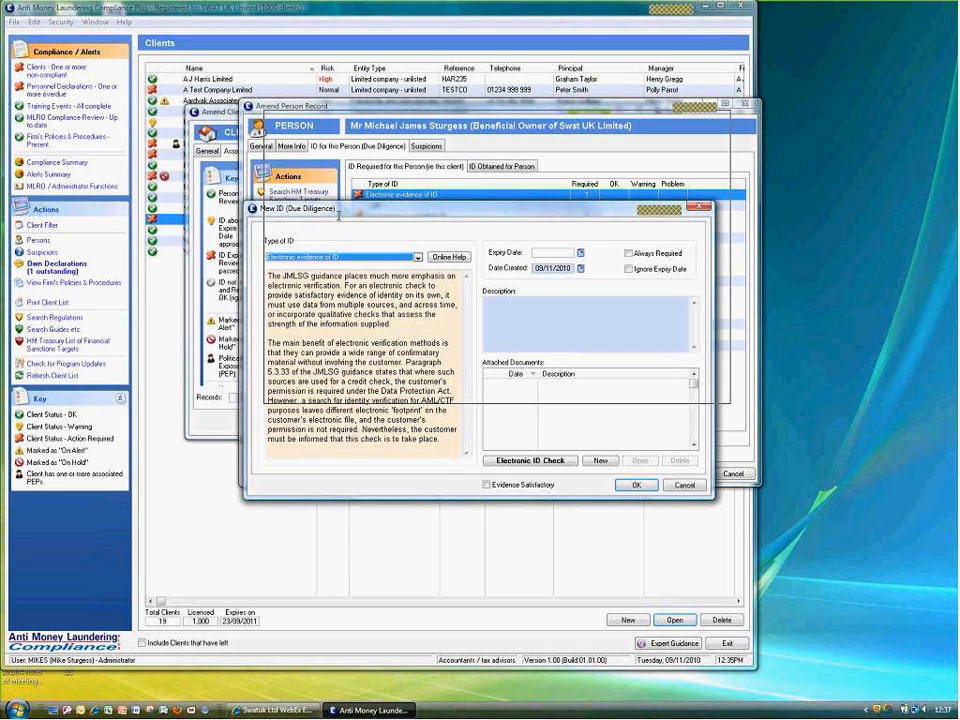
{"action": "left_click_drag", "start_coordinate": [338, 214], "coordinate": [341, 155]}
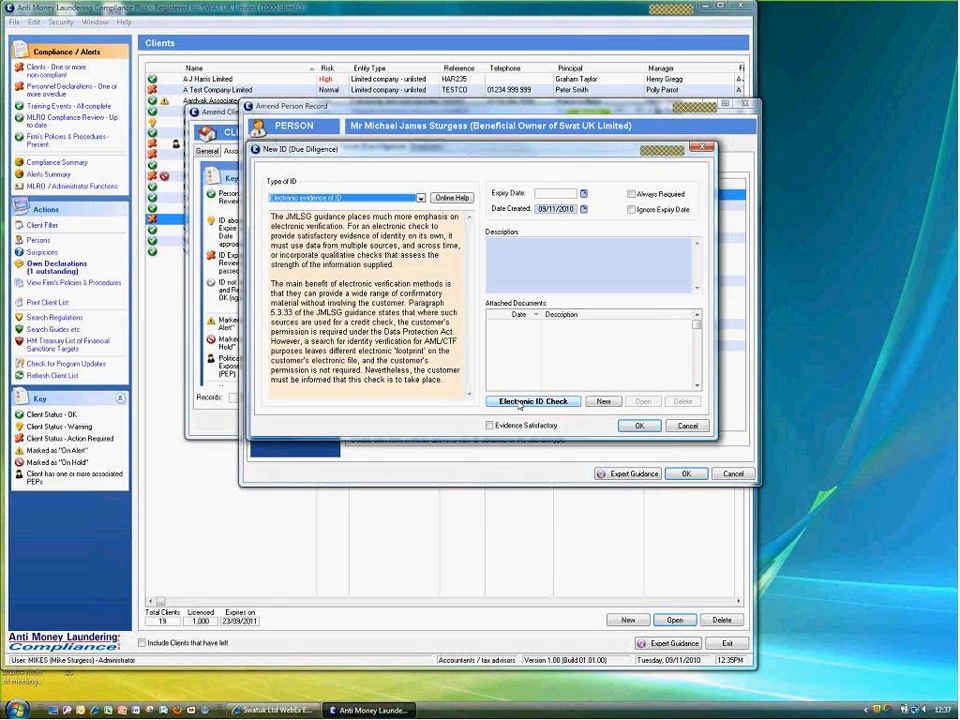
{"action": "left_click", "coordinate": [519, 402]}
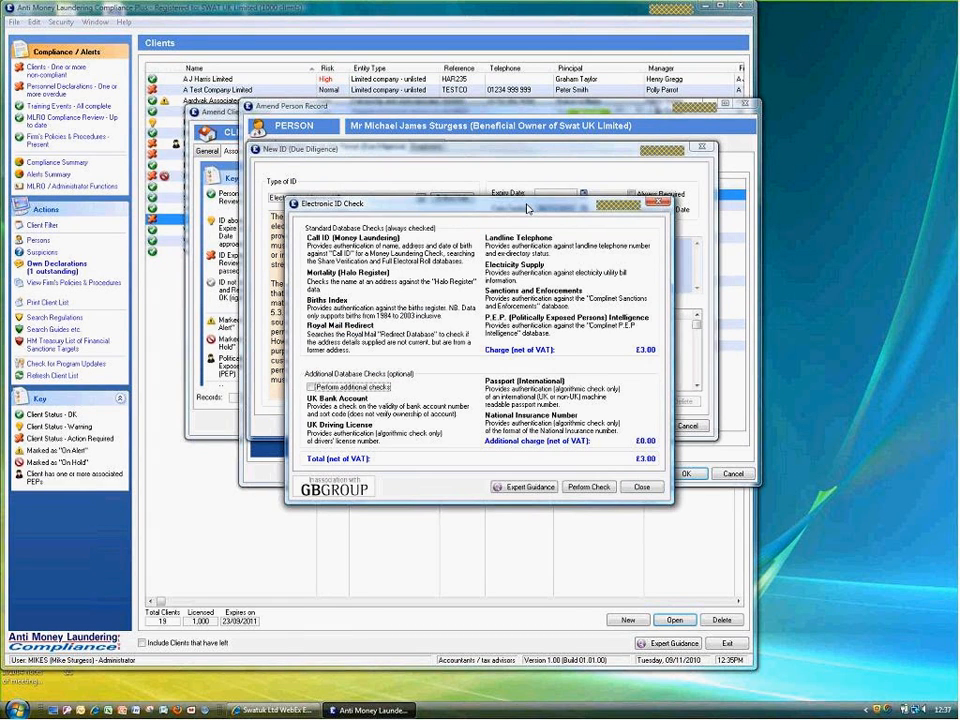
Confirm the charge, run the GB Group check, and view the VERIFIED report scoring 3100
{"action": "left_click_drag", "start_coordinate": [528, 208], "coordinate": [491, 150]}
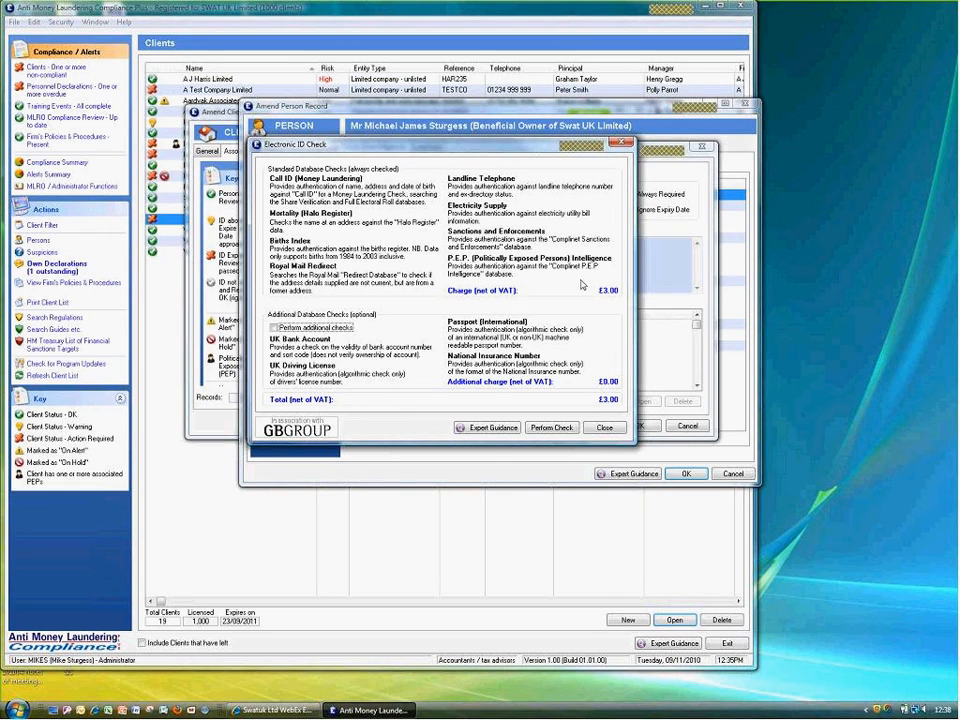
{"action": "left_click", "coordinate": [550, 428]}
{"action": "left_click", "coordinate": [656, 469]}
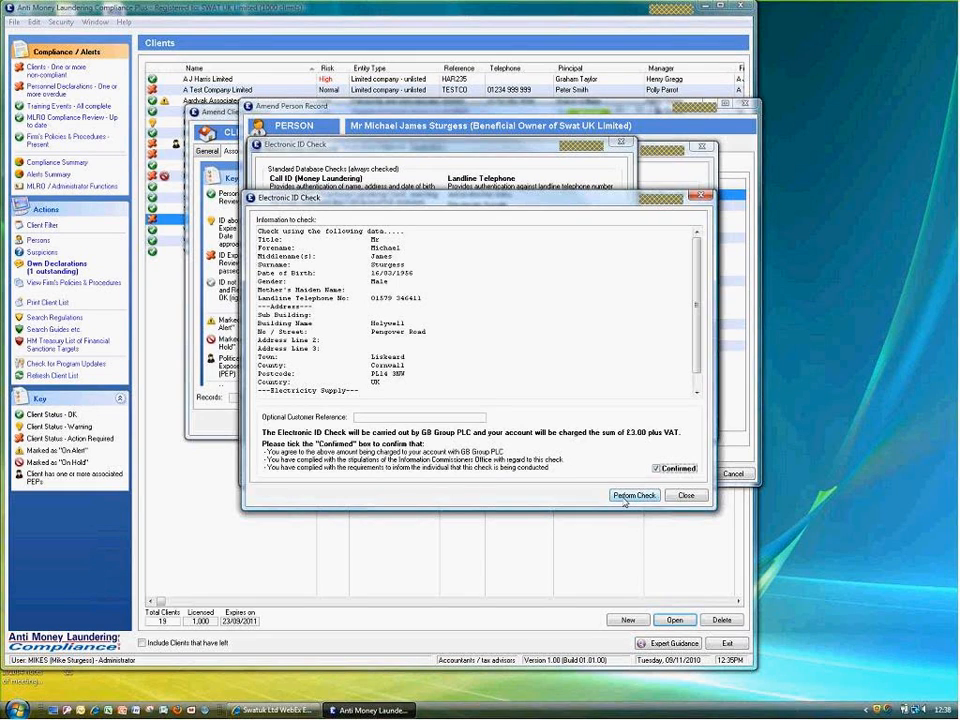
{"action": "left_click", "coordinate": [625, 501]}
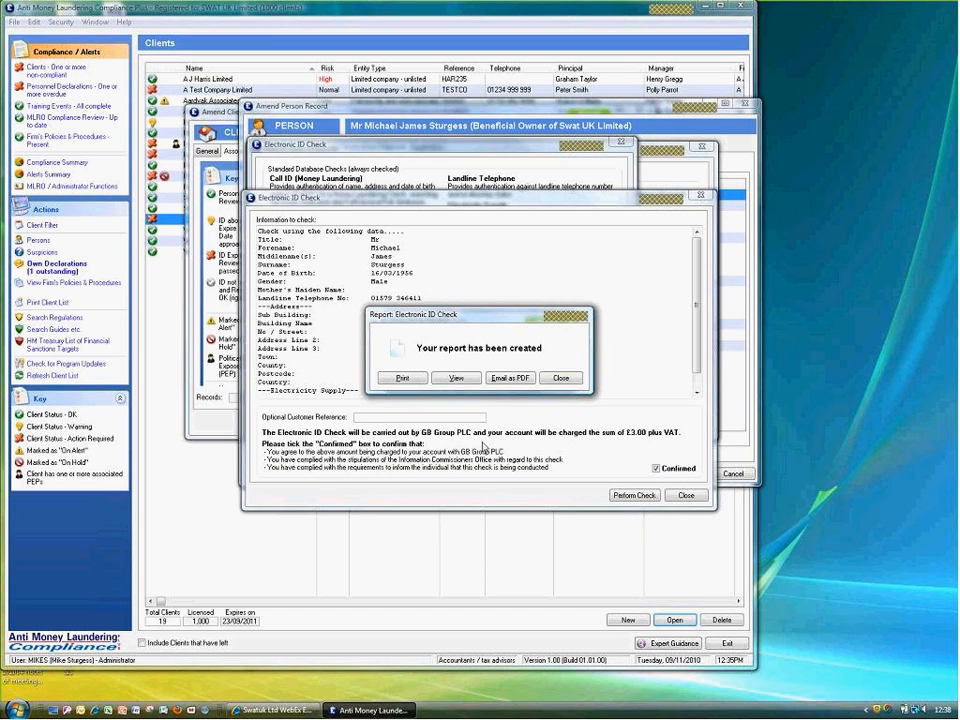
{"action": "left_click", "coordinate": [456, 379]}
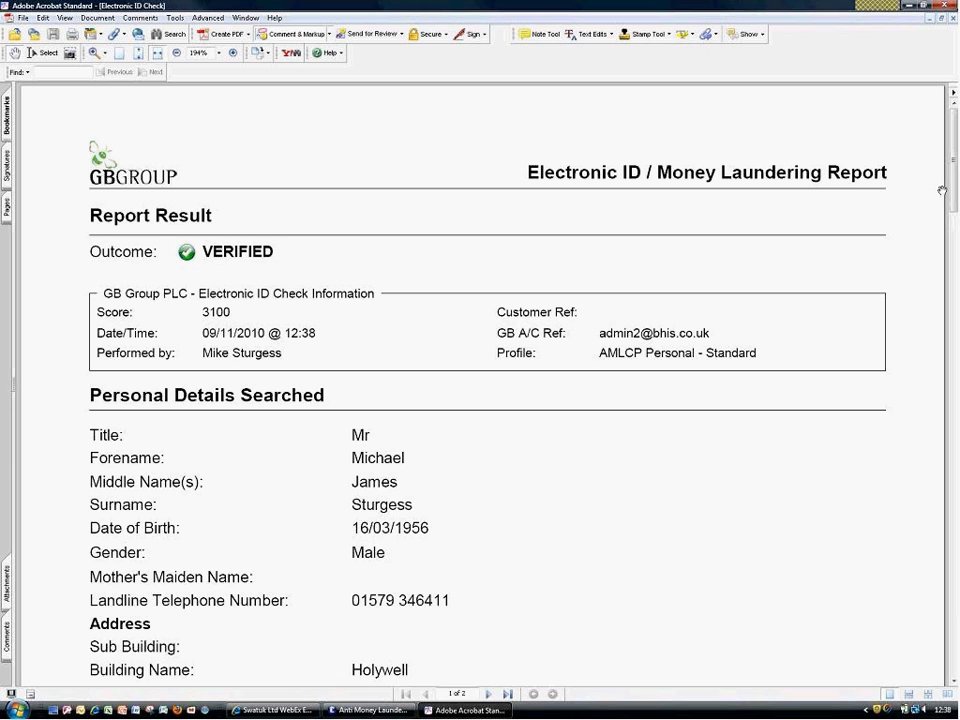
Scroll through page 1 of the Electronic ID report and move to page 2's CallID results
{"action": "left_click_drag", "start_coordinate": [953, 195], "coordinate": [953, 272]}
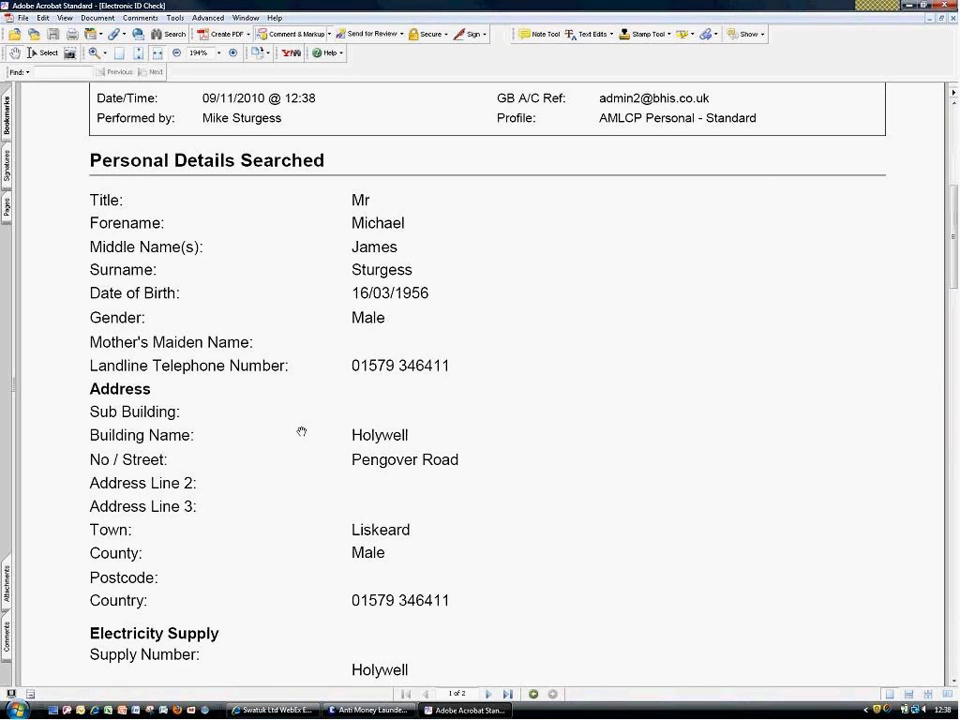
{"action": "mouse_move", "coordinate": [378, 713]}
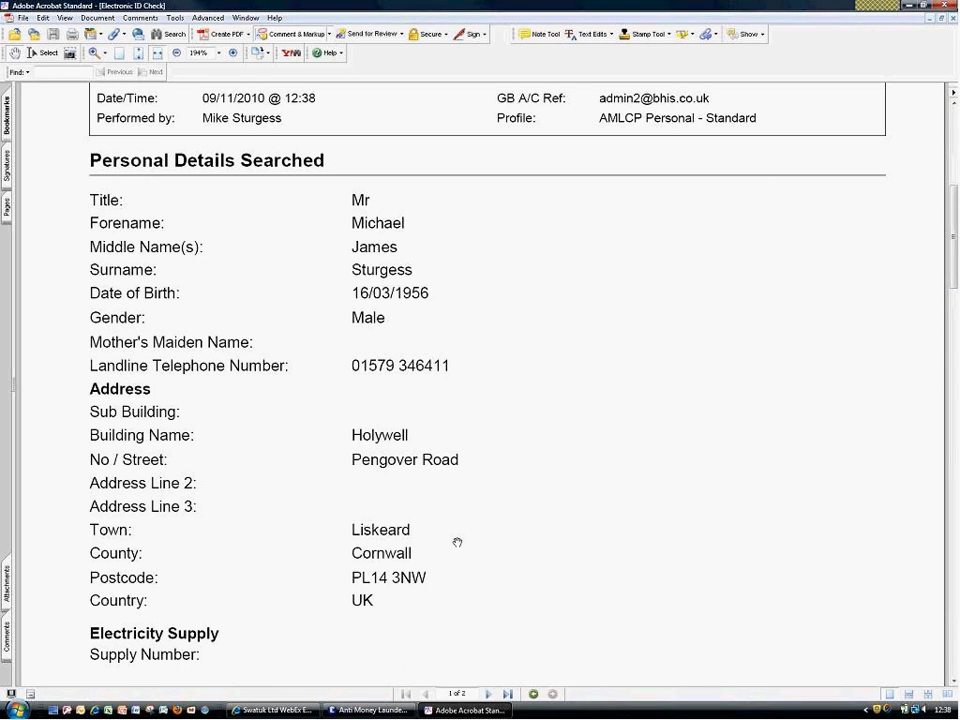
{"action": "left_click", "coordinate": [488, 694]}
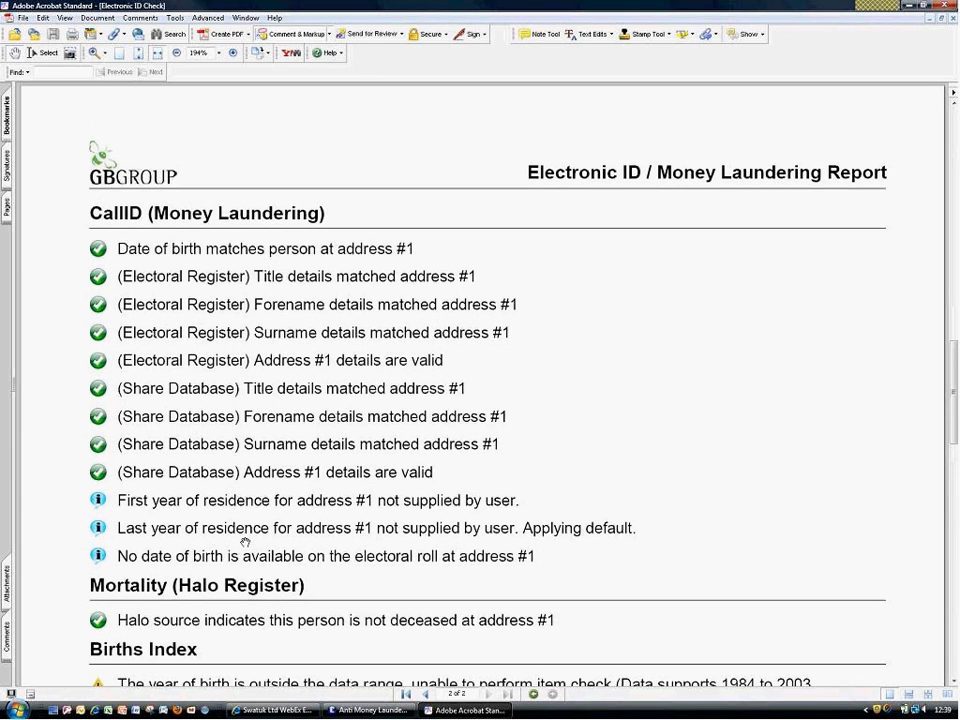
Read the report down to END OF REPORT, then close Acrobat
{"action": "scroll", "coordinate": [245, 543], "scroll_direction": "down", "scroll_amount": 1}
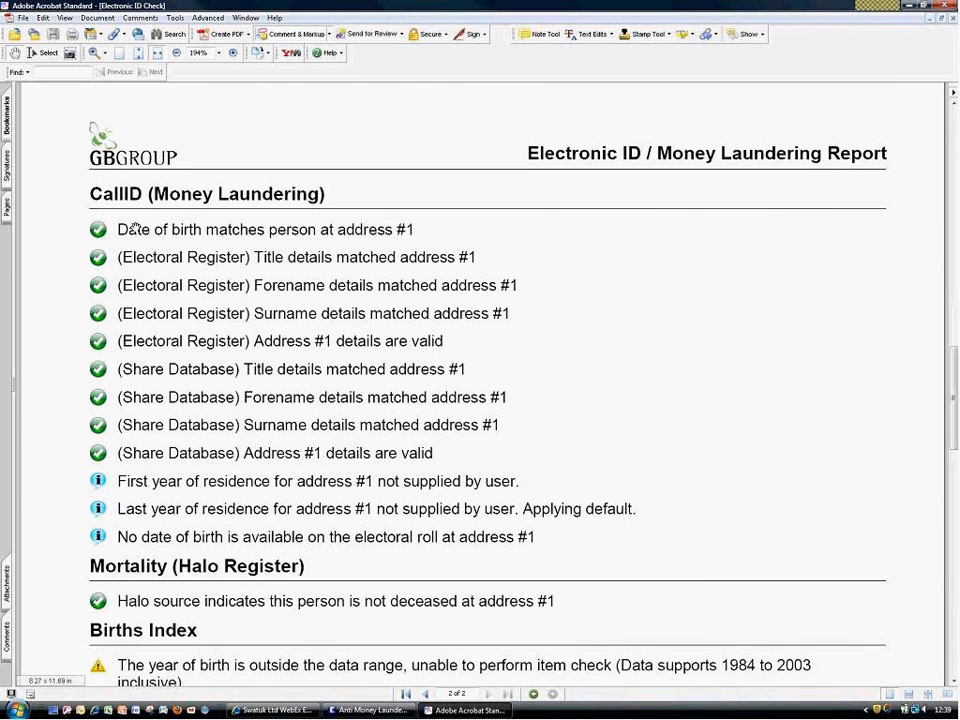
{"action": "scroll", "coordinate": [135, 228], "scroll_direction": "down", "scroll_amount": 5}
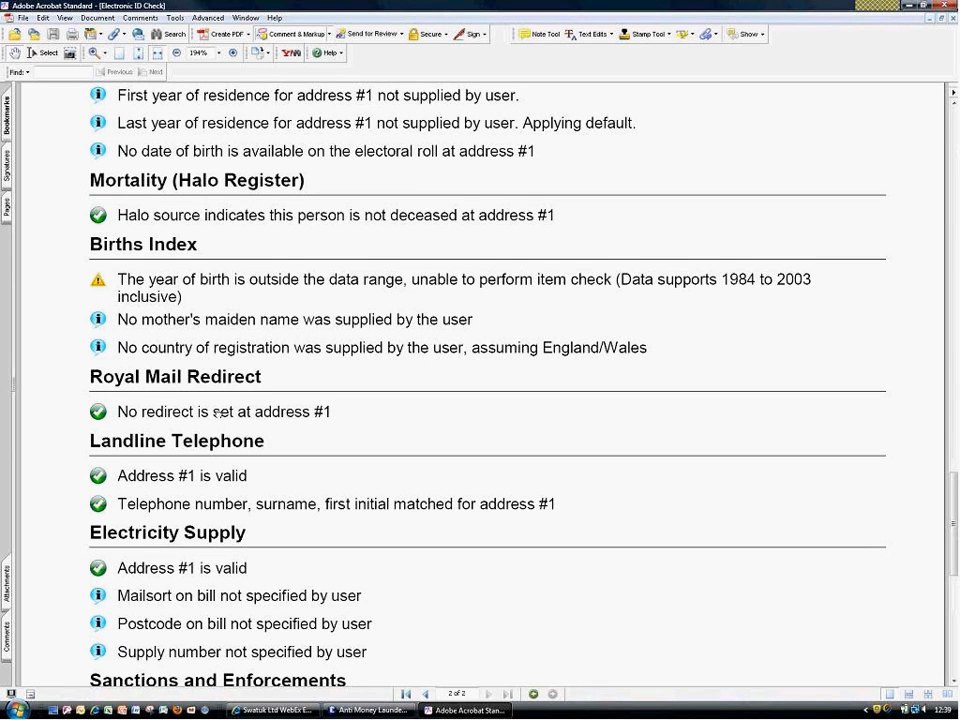
{"action": "scroll", "coordinate": [217, 413], "scroll_direction": "down", "scroll_amount": 2}
{"action": "scroll", "coordinate": [217, 413], "scroll_direction": "up", "scroll_amount": 2}
{"action": "scroll", "coordinate": [217, 413], "scroll_direction": "down", "scroll_amount": 2}
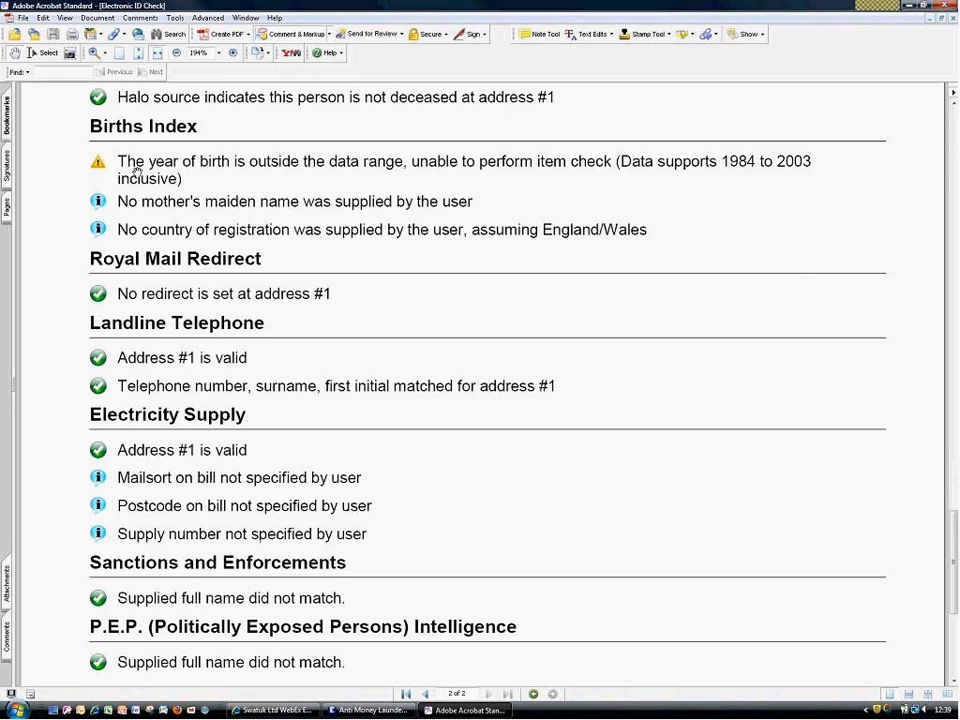
{"action": "scroll", "coordinate": [141, 208], "scroll_direction": "down", "scroll_amount": 2}
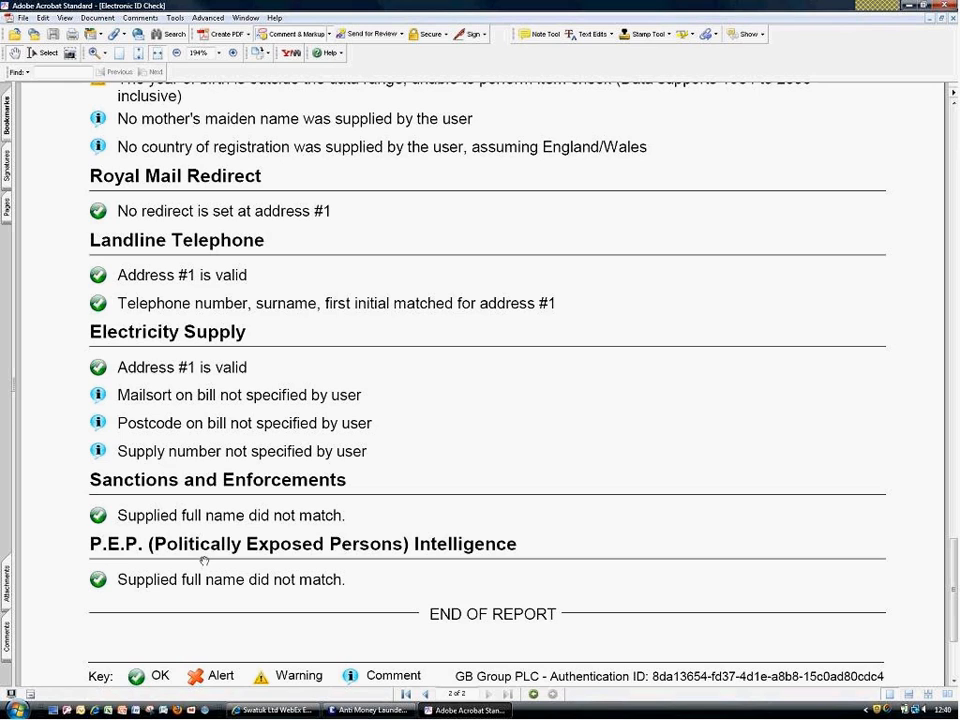
{"action": "left_click", "coordinate": [947, 6]}
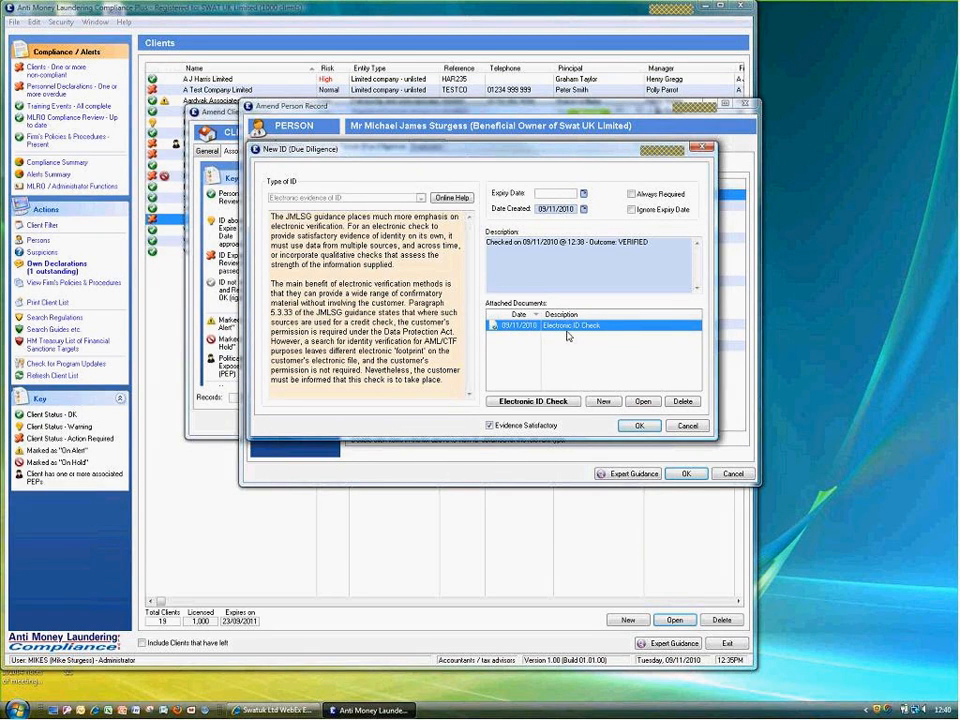
Review the VERIFIED check report once more, close it, and accept the Electronic ID Check entry
{"action": "left_click", "coordinate": [646, 402]}
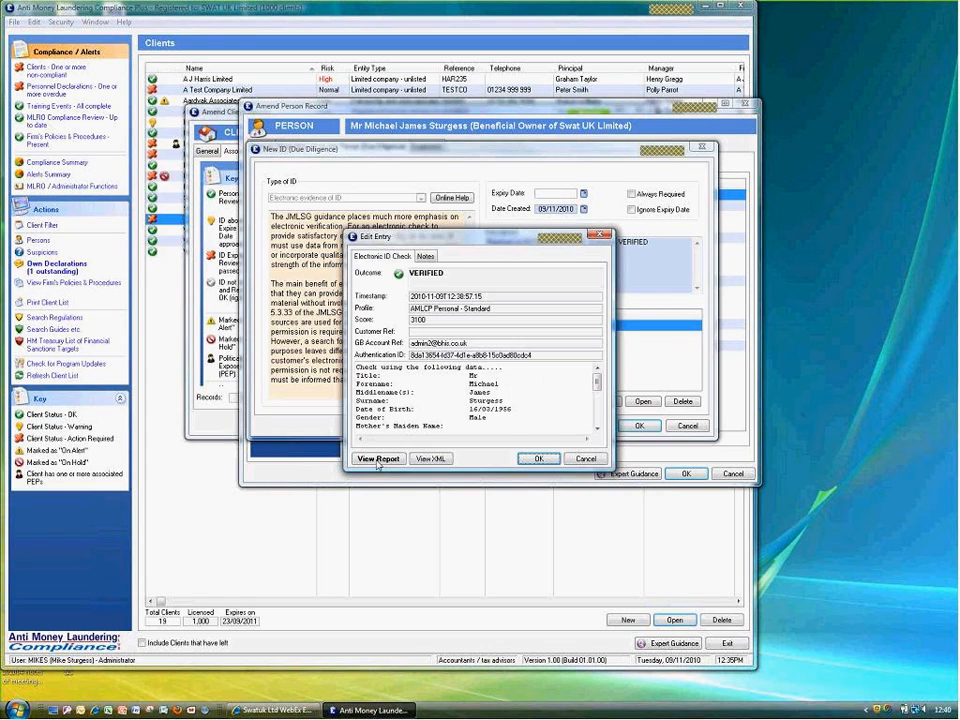
{"action": "left_click", "coordinate": [377, 518]}
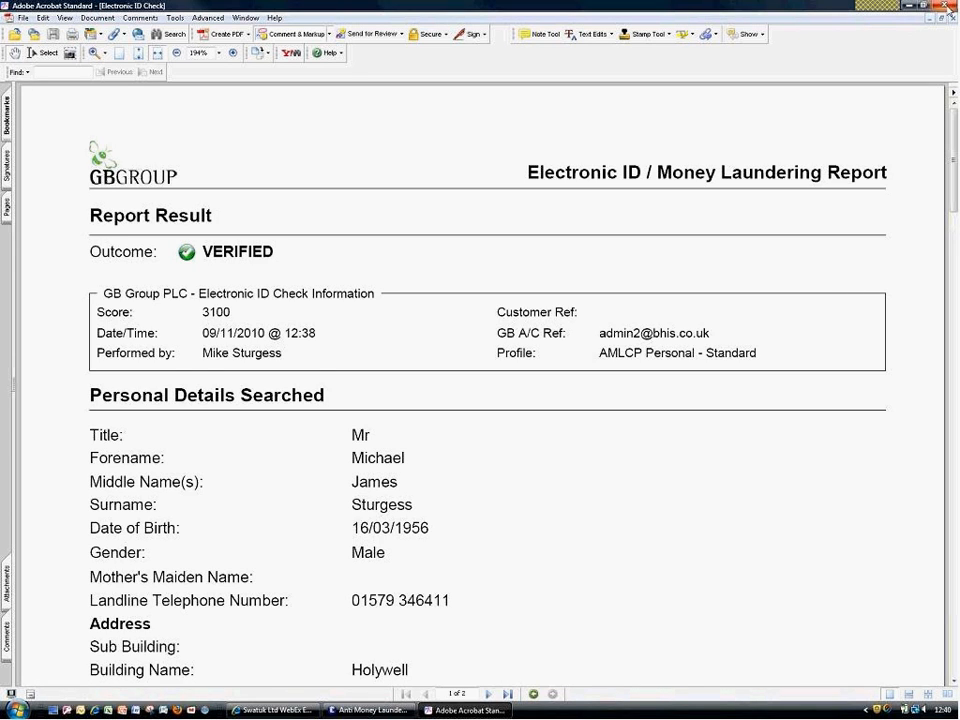
{"action": "left_click", "coordinate": [945, 6]}
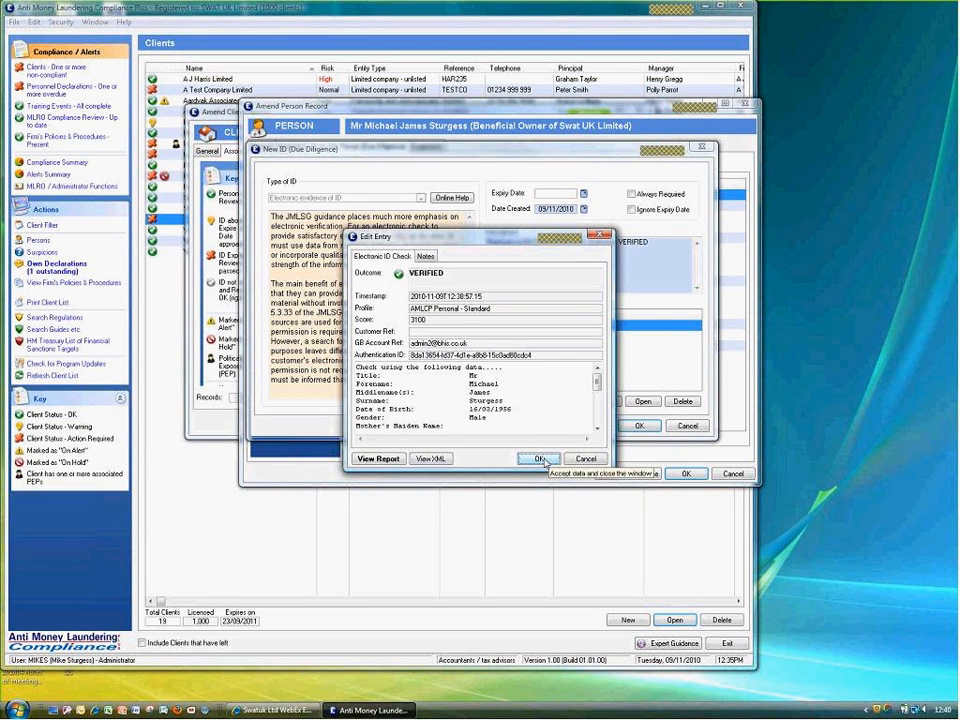
{"action": "left_click", "coordinate": [540, 460]}
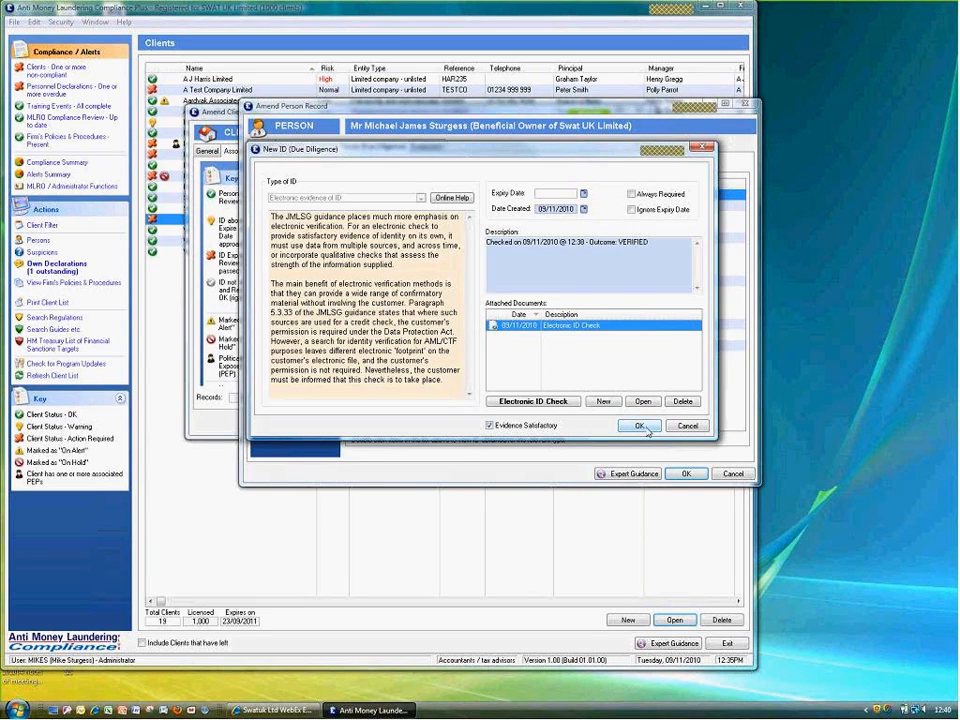
Save the new ID with a 36-month expiry and close the beneficial owner's record
{"action": "left_click", "coordinate": [645, 428]}
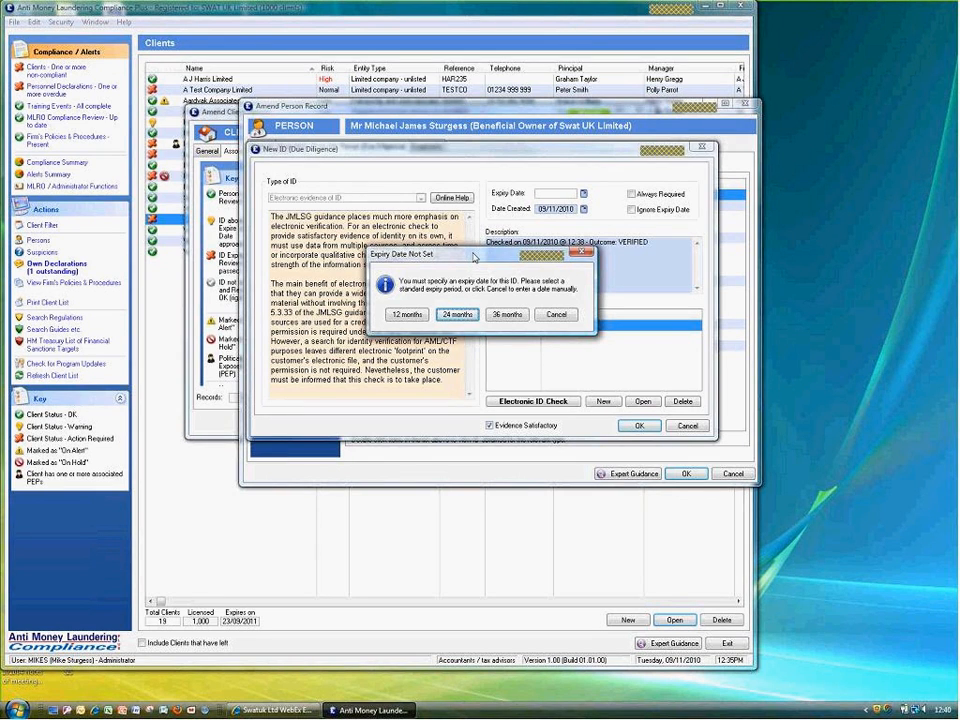
{"action": "left_click", "coordinate": [506, 315]}
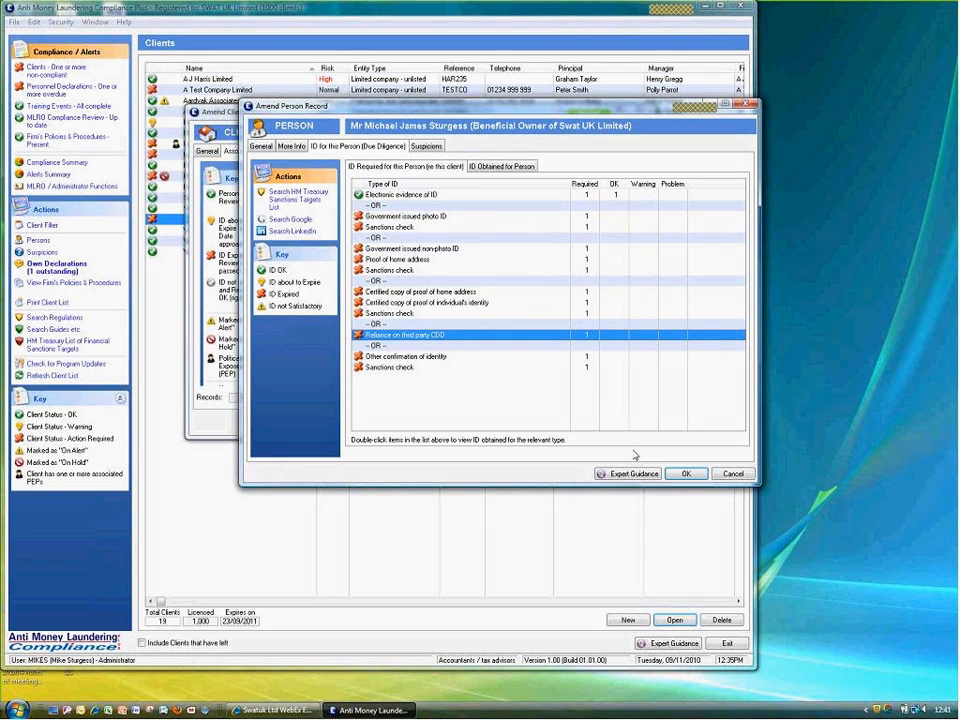
{"action": "left_click", "coordinate": [684, 474]}
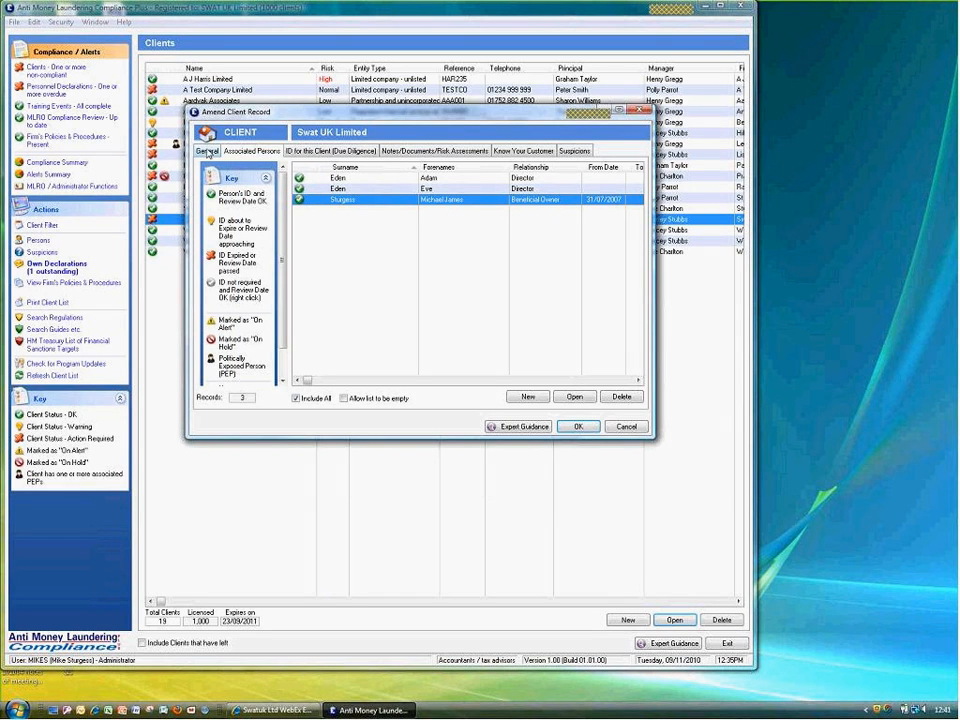
Show Swat UK Limited's general details and open its outstanding Know Your Customer questions
{"action": "left_click", "coordinate": [207, 151]}
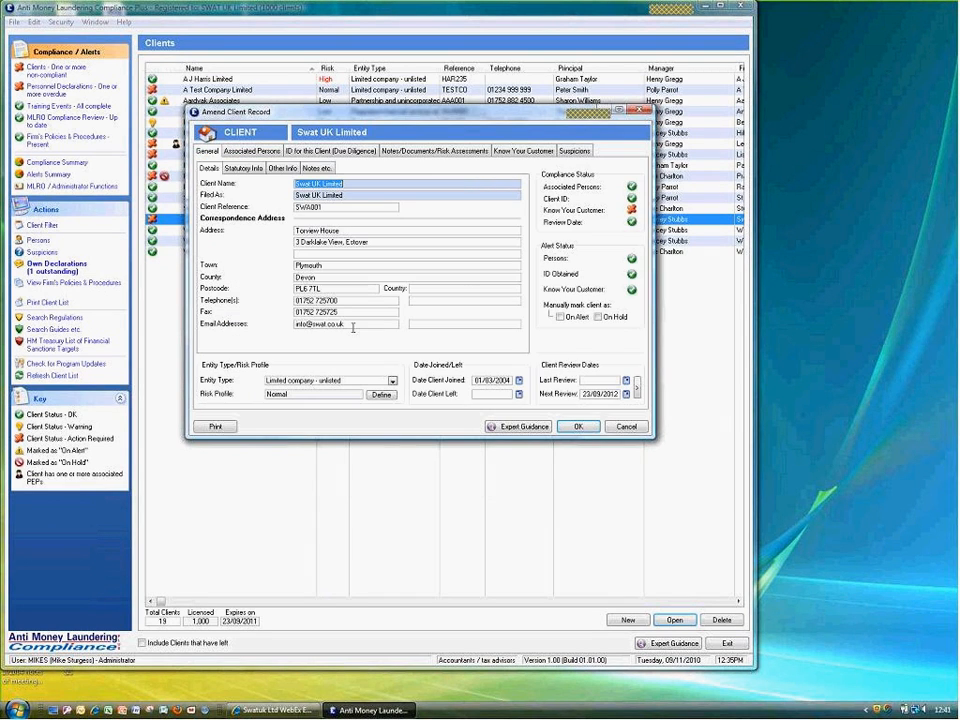
{"action": "left_click", "coordinate": [631, 211]}
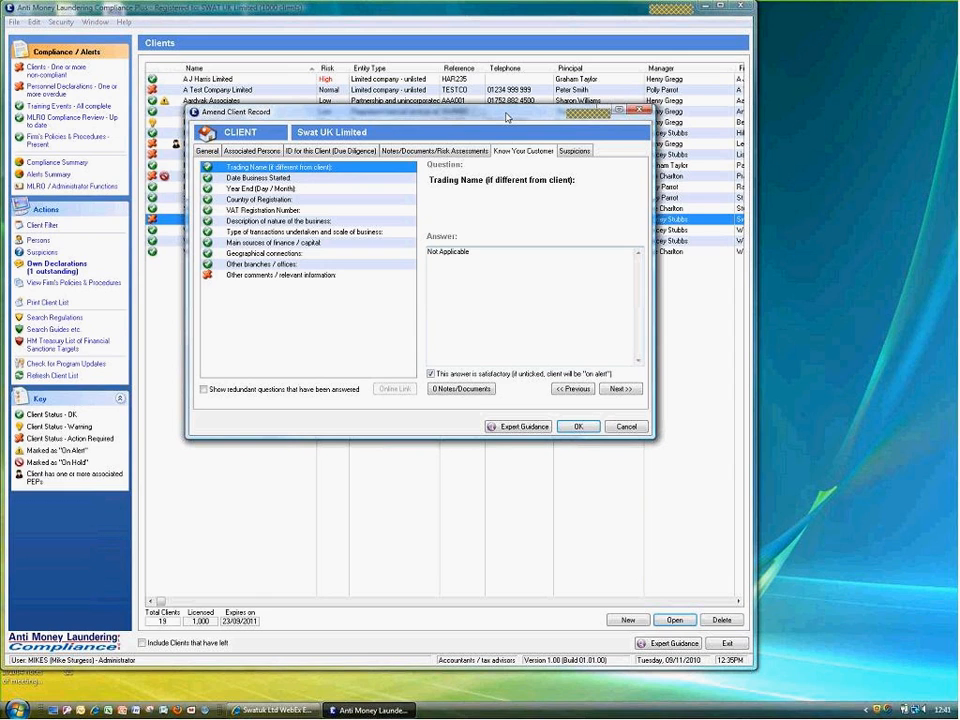
Answer 'Other comments / relevant information' as Not Applicable and save Swat UK Limited's record
{"action": "left_click_drag", "start_coordinate": [506, 117], "coordinate": [430, 200]}
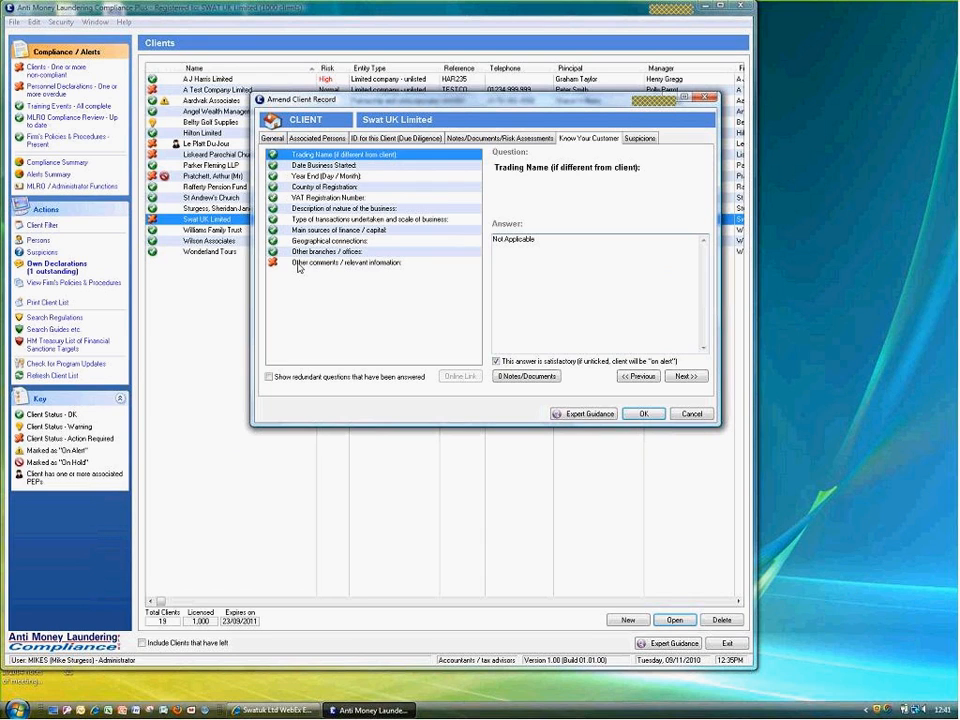
{"action": "left_click", "coordinate": [297, 264]}
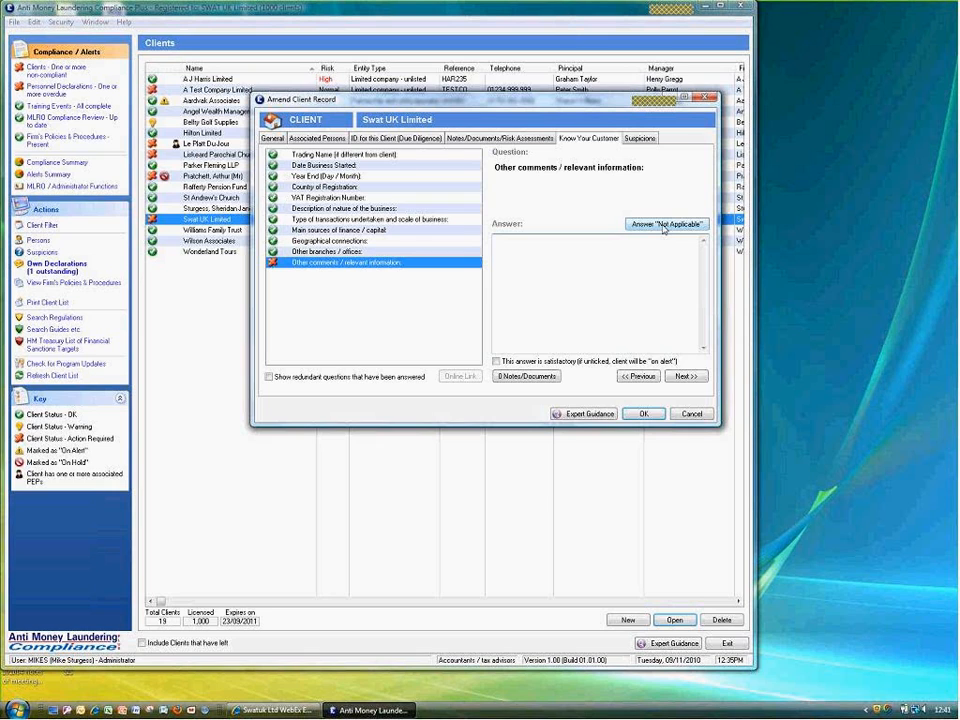
{"action": "left_click", "coordinate": [664, 225]}
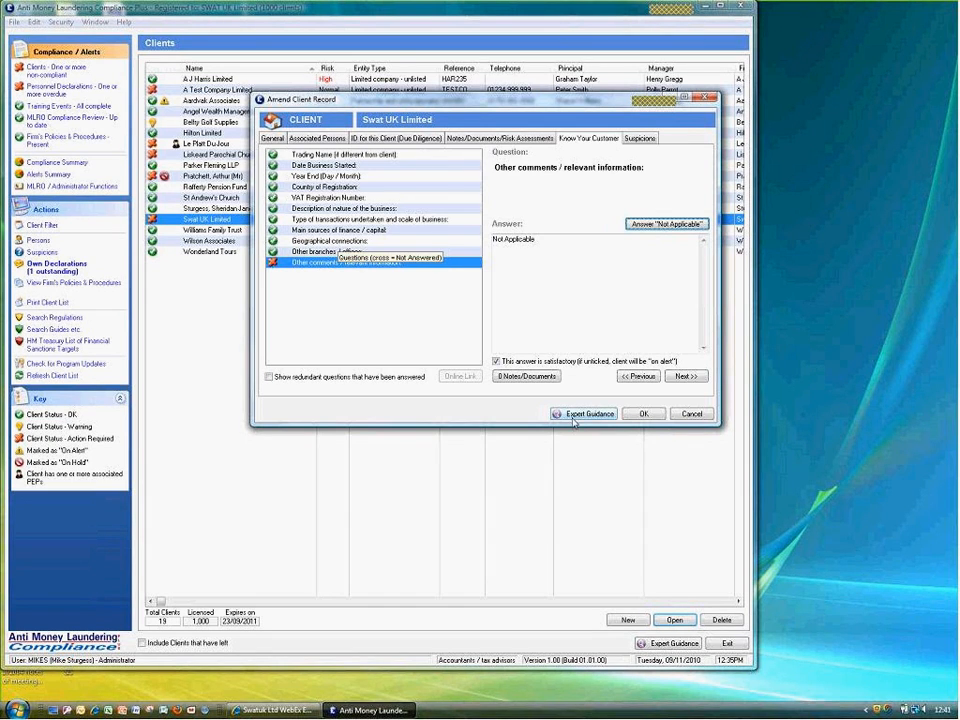
{"action": "left_click", "coordinate": [644, 414]}
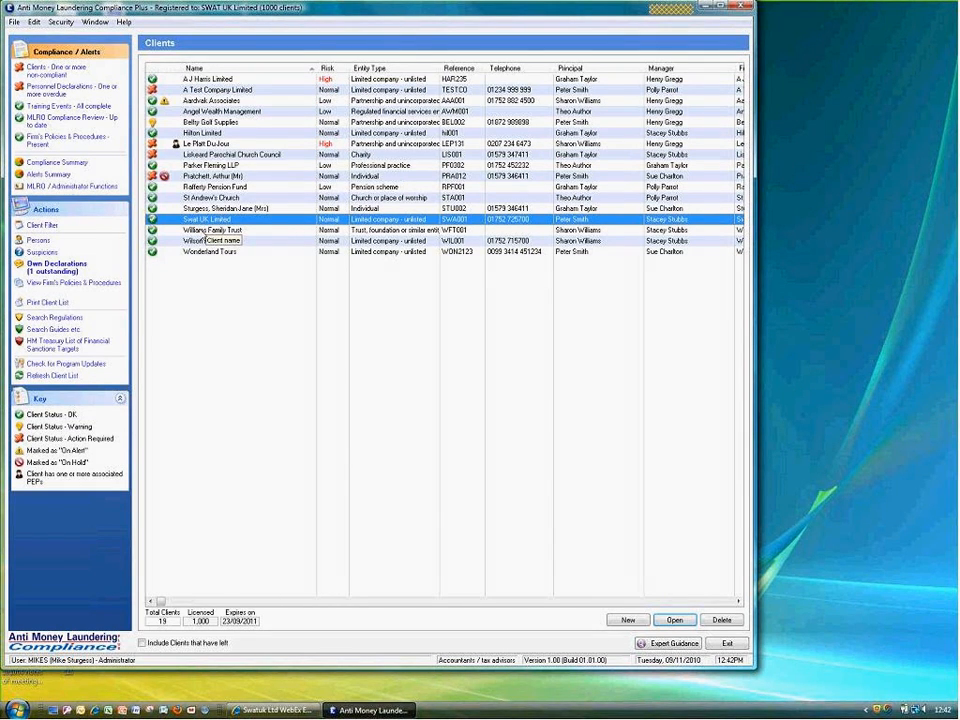
{"action": "left_click", "coordinate": [204, 155]}
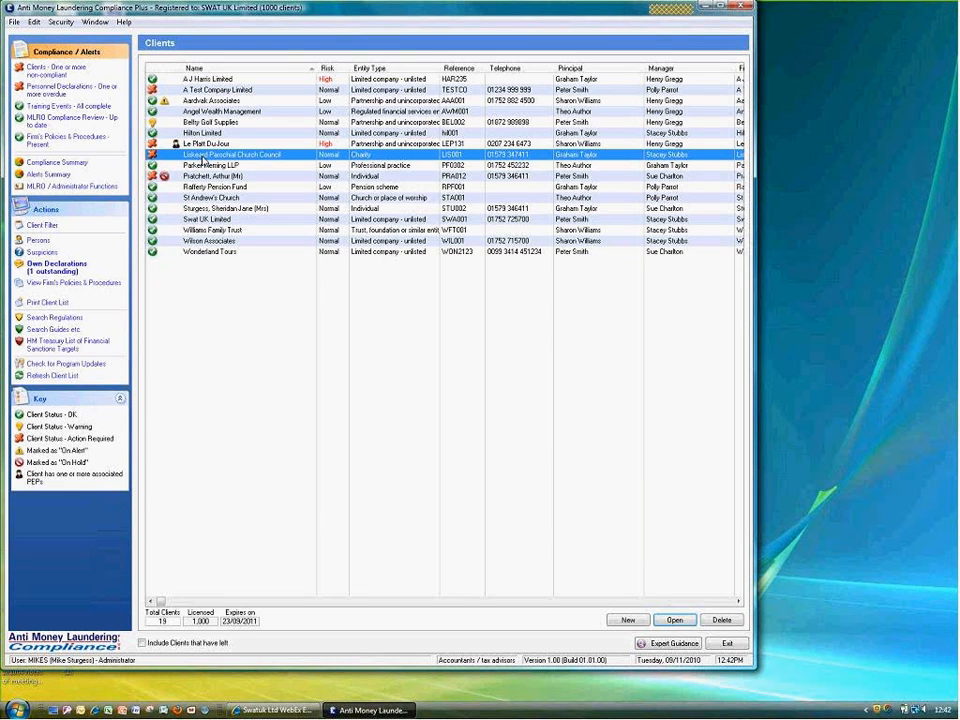
{"action": "double_click", "coordinate": [204, 158]}
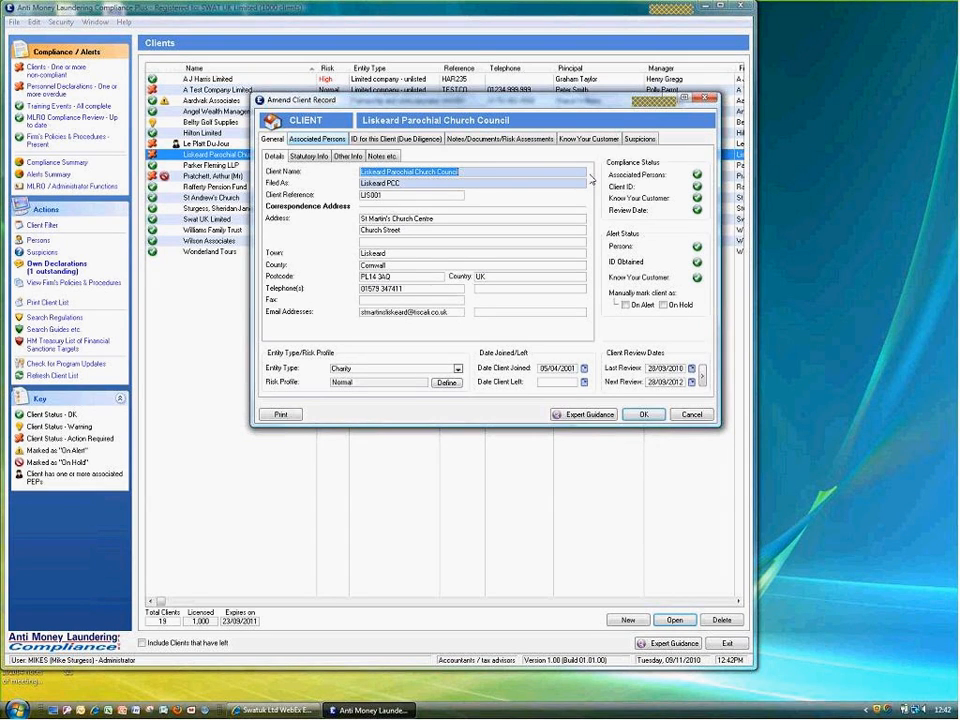
{"action": "left_click", "coordinate": [317, 138]}
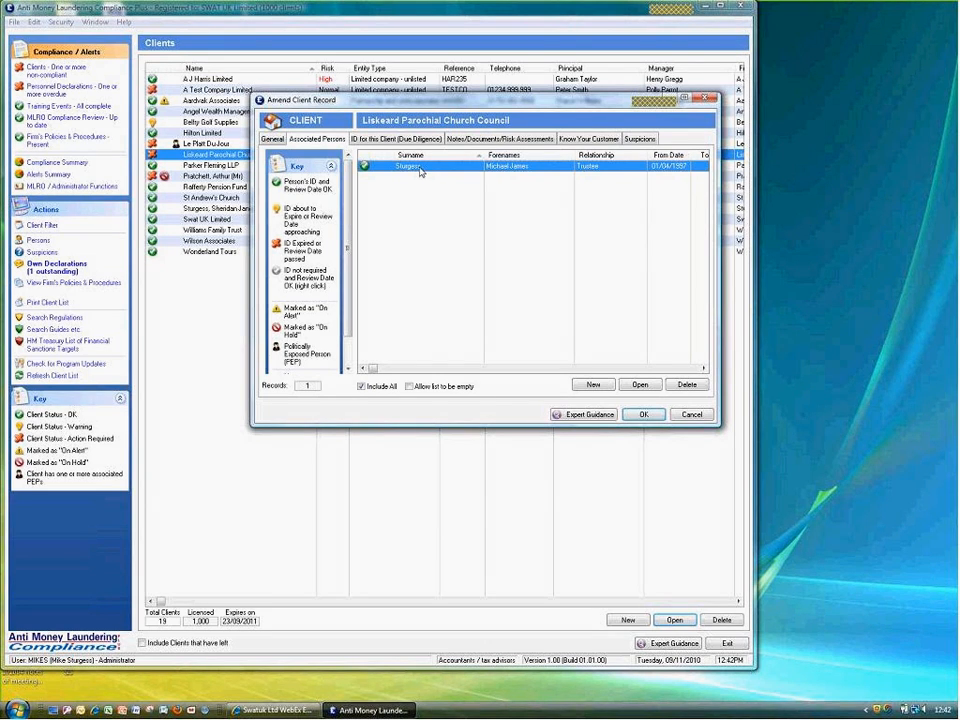
{"action": "left_click", "coordinate": [640, 415]}
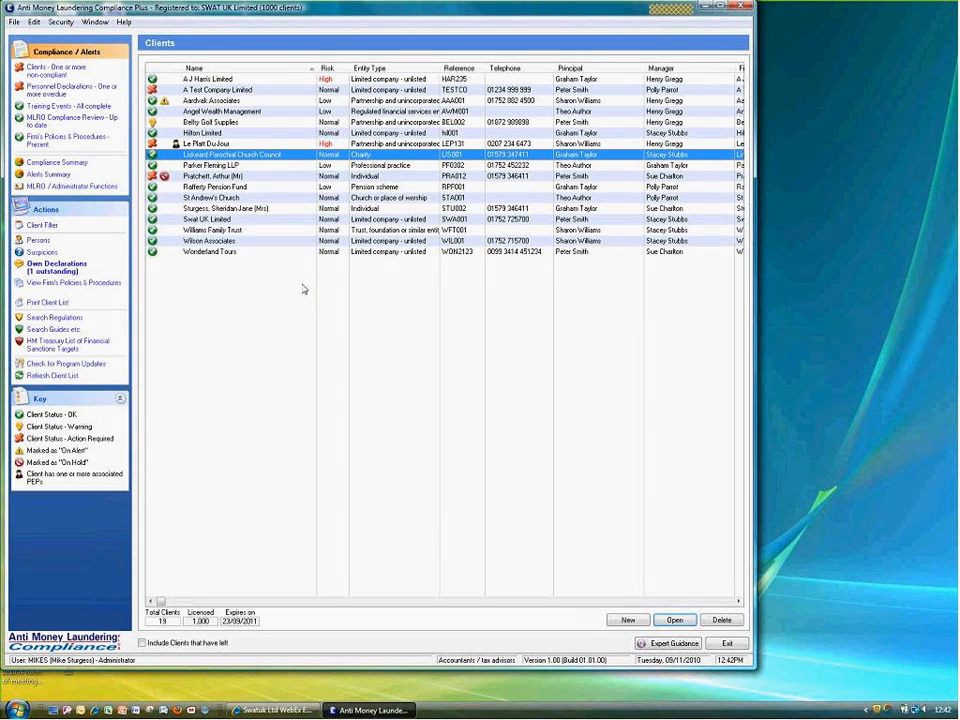
Add a 'Limited company - unlisted' client, importing company 06276353's details from Companies House
{"action": "left_click", "coordinate": [628, 621]}
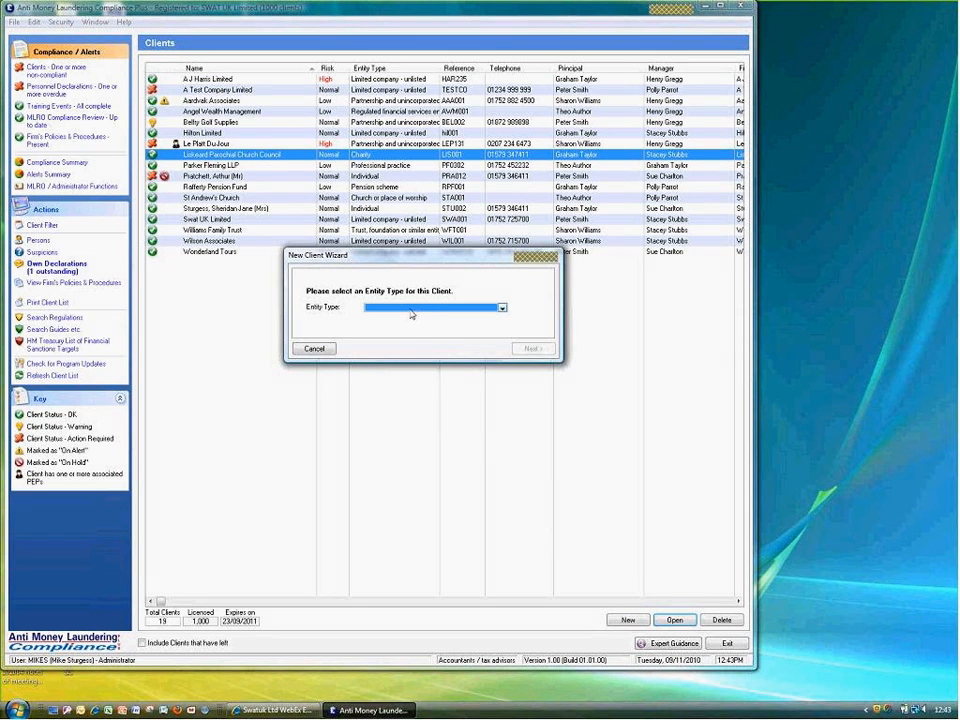
{"action": "left_click", "coordinate": [411, 310]}
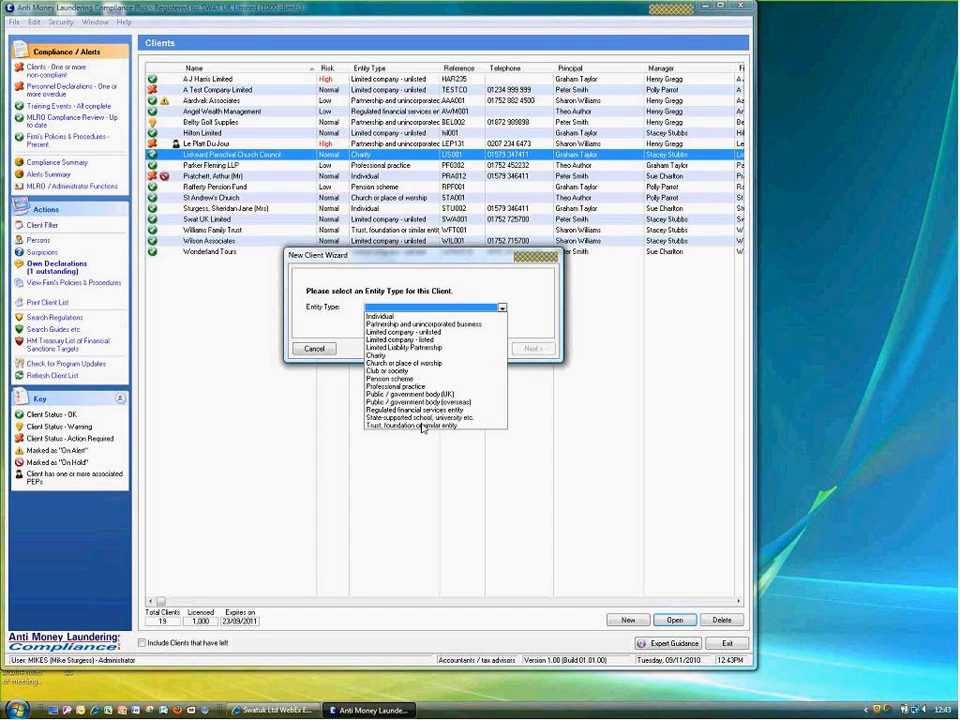
{"action": "left_click", "coordinate": [421, 331]}
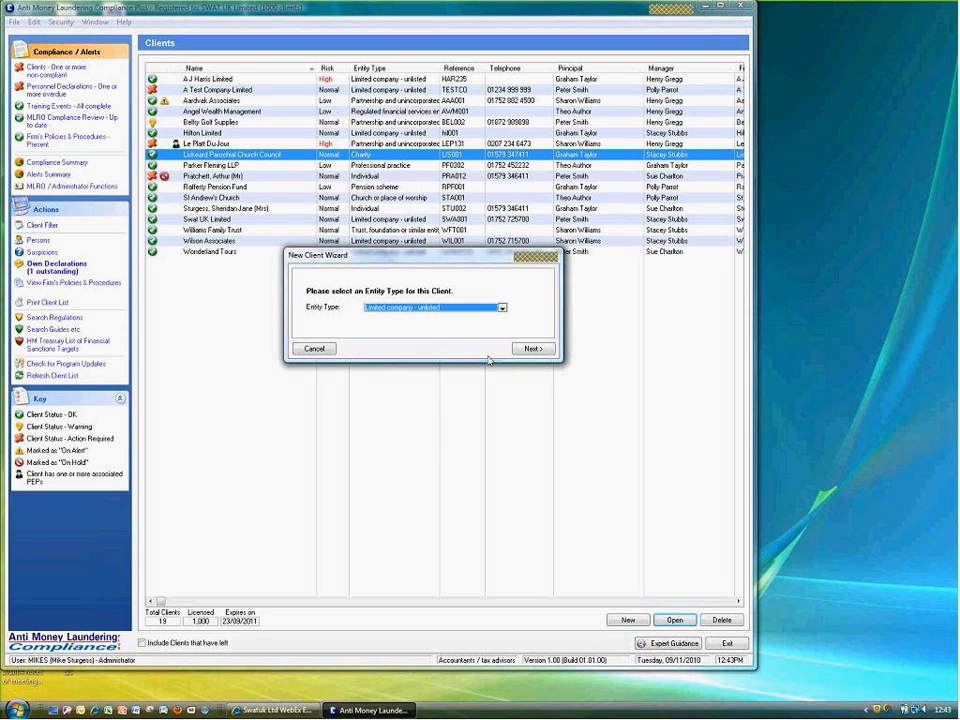
{"action": "left_click", "coordinate": [533, 349]}
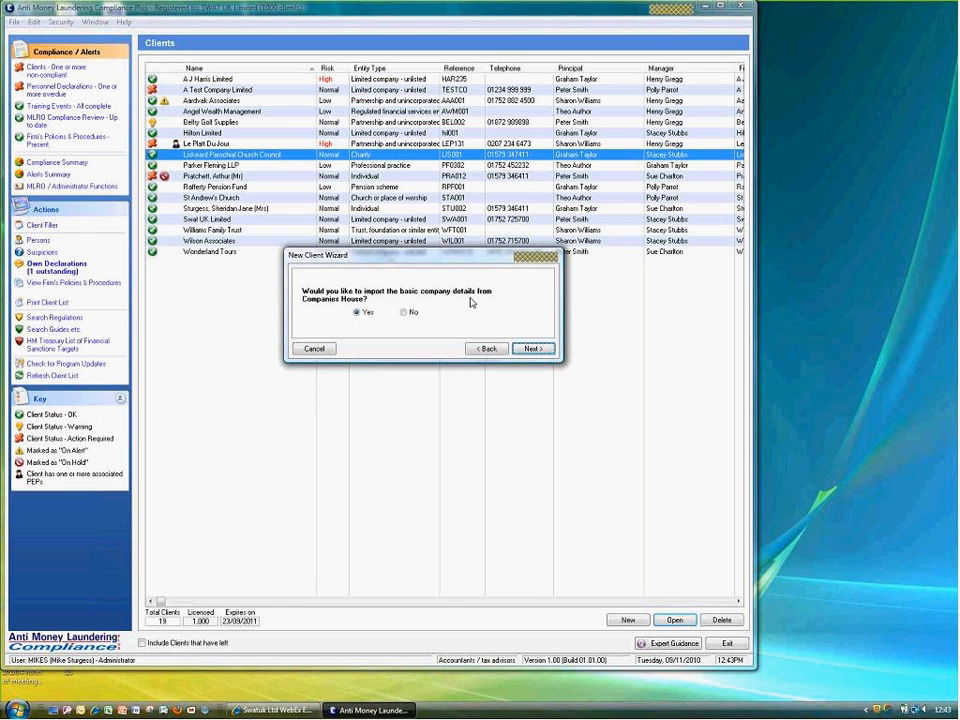
{"action": "left_click", "coordinate": [530, 349]}
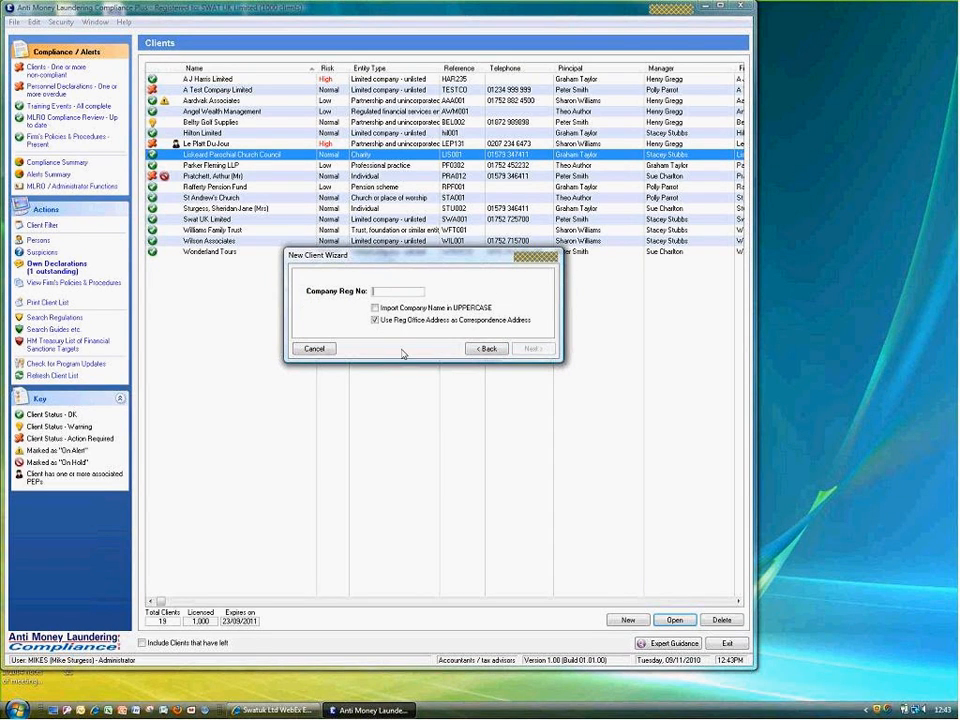
{"action": "type", "text": "06276353"}
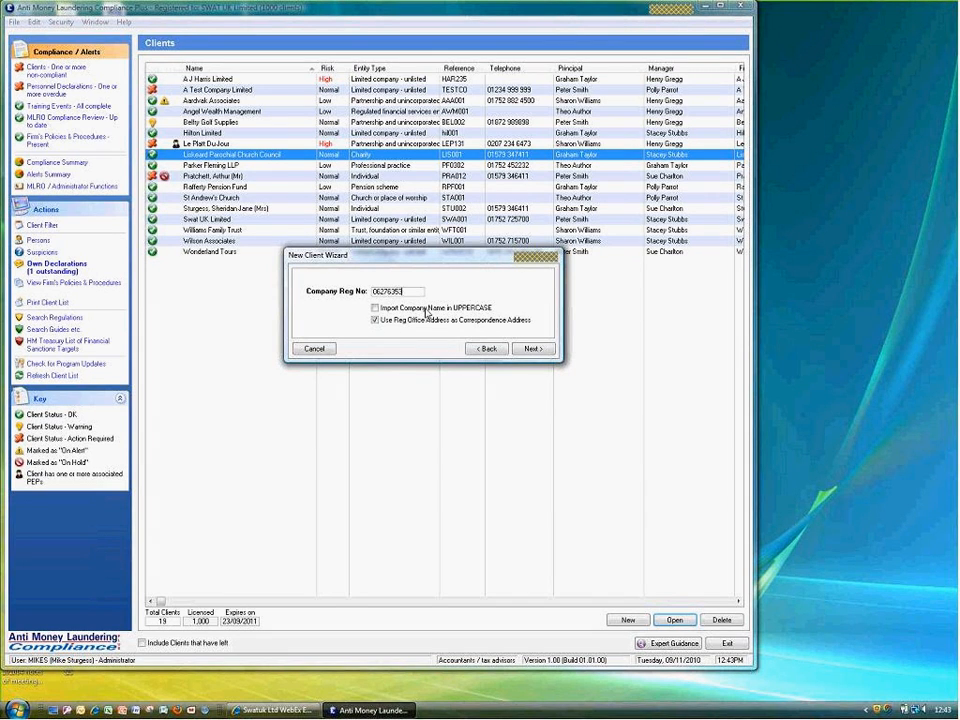
{"action": "left_click", "coordinate": [526, 349]}
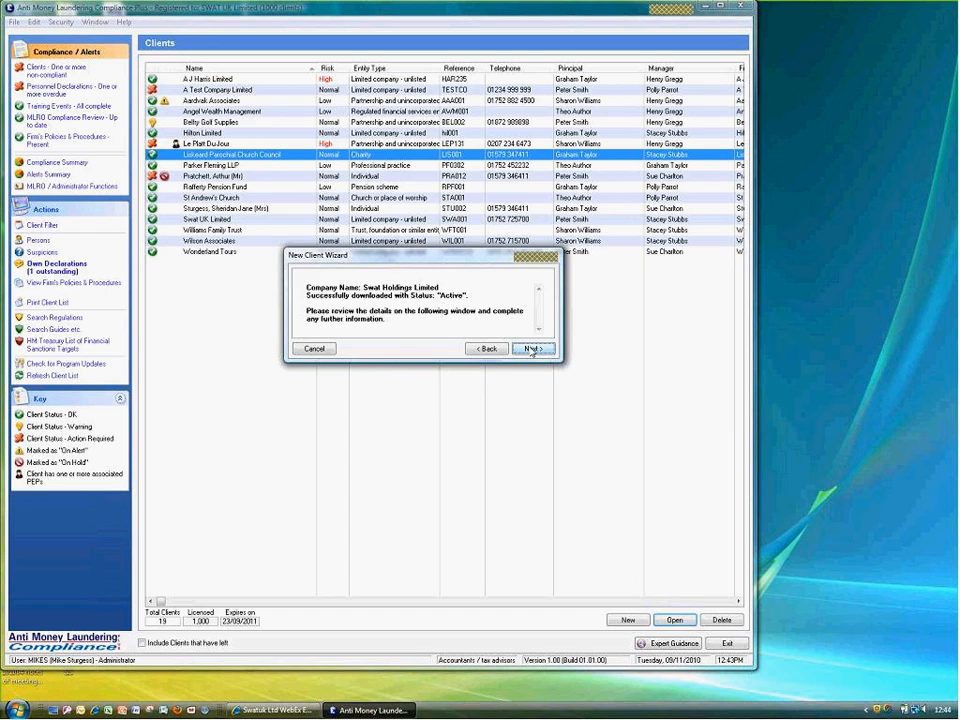
{"action": "left_click", "coordinate": [531, 350]}
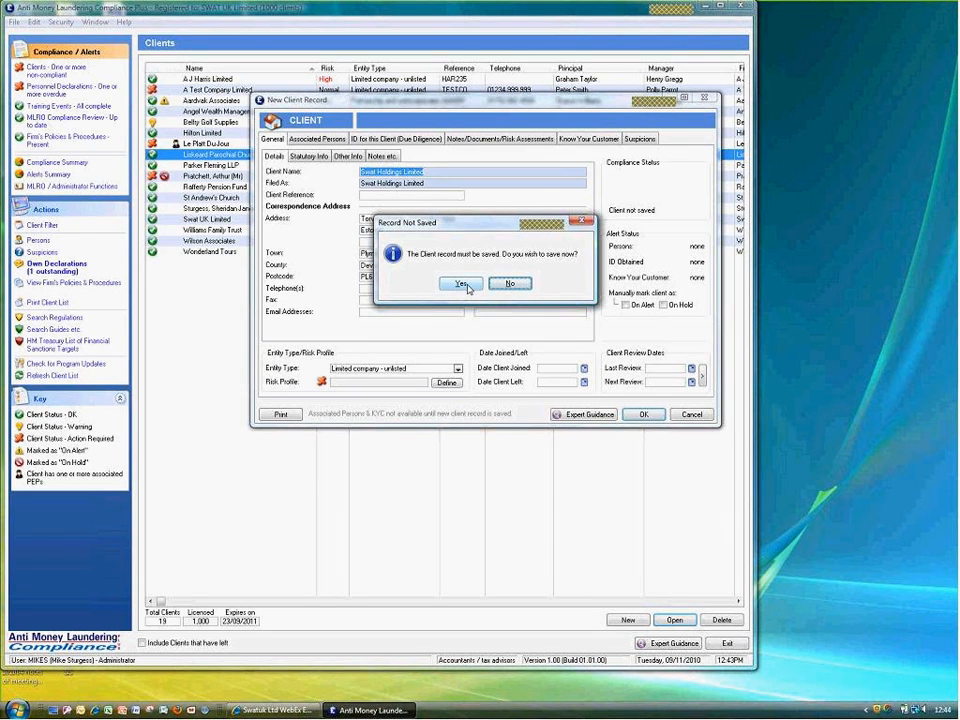
Confirm saving the new client, review its imported Statutory Info, and start defining the Risk Profile
{"action": "left_click", "coordinate": [462, 284]}
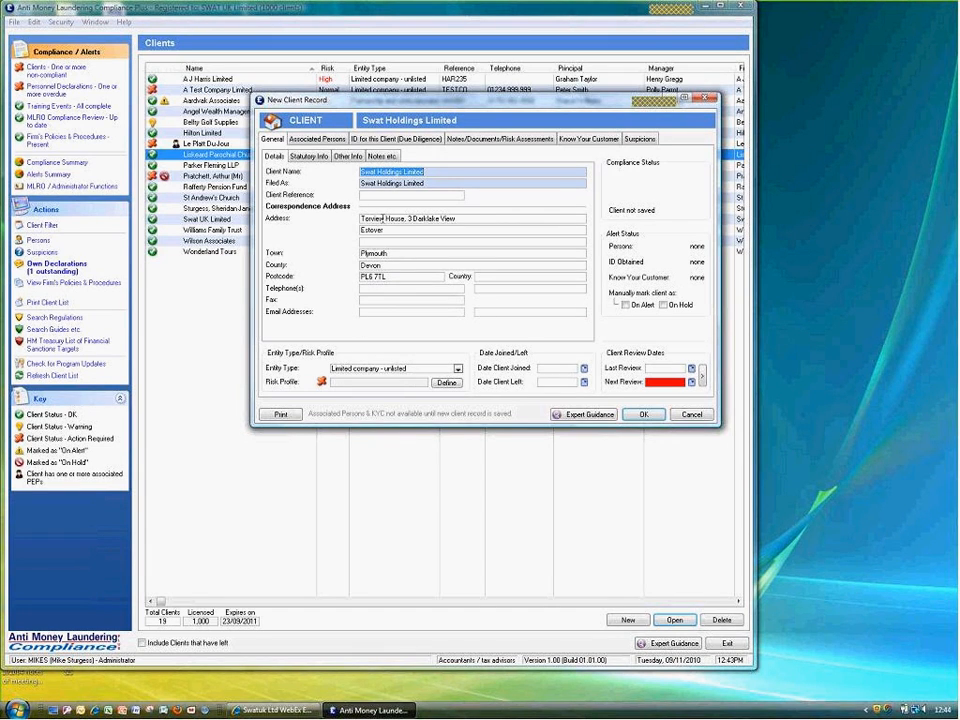
{"action": "left_click", "coordinate": [308, 158]}
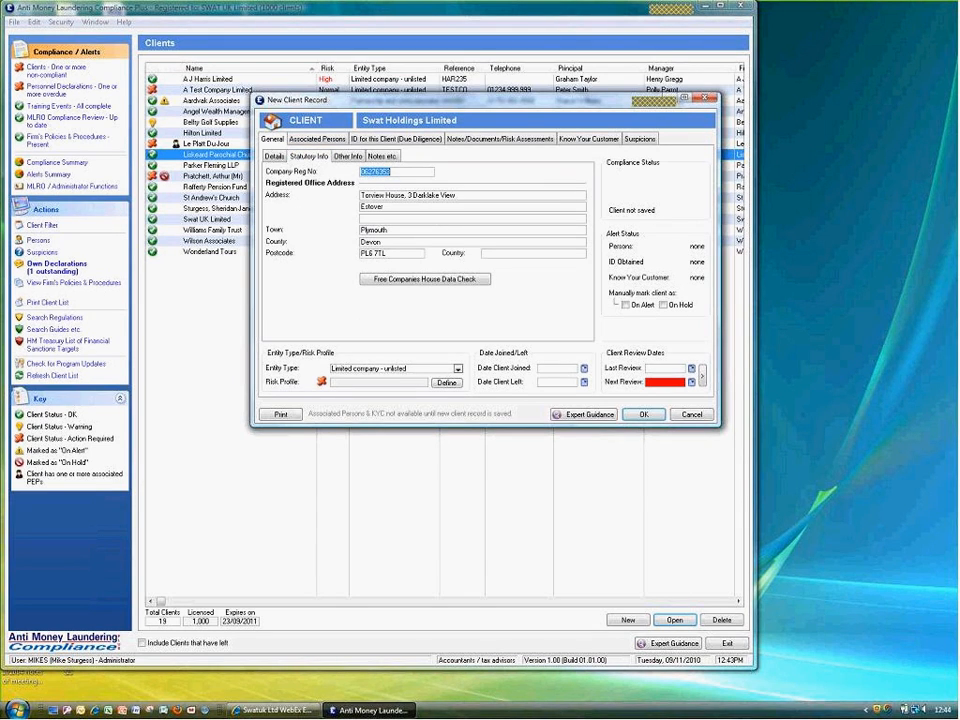
{"action": "left_click", "coordinate": [274, 157]}
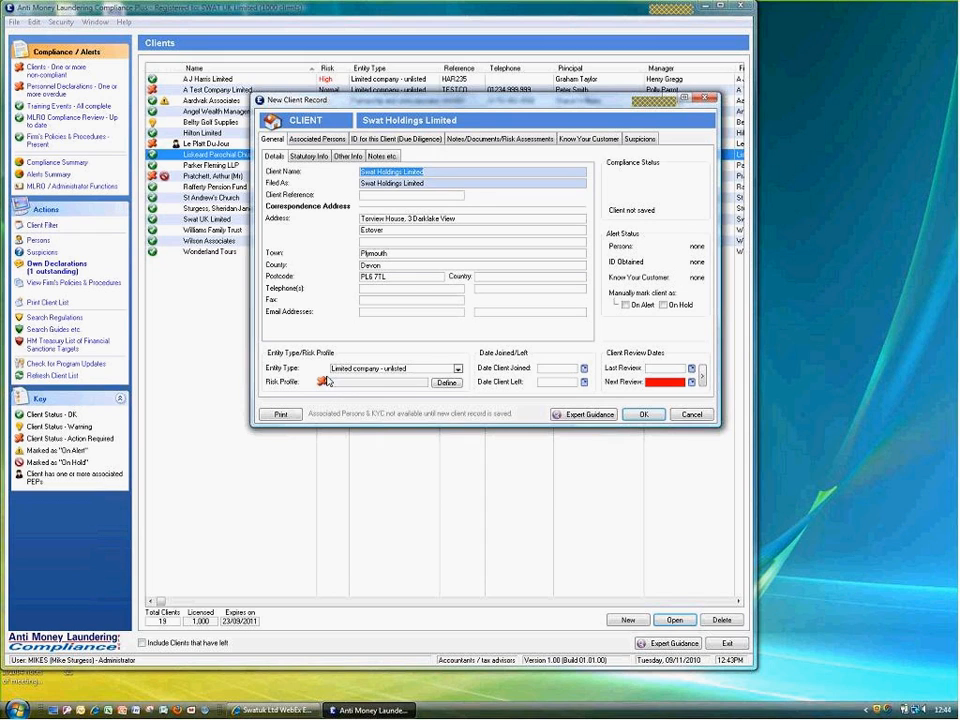
{"action": "left_click", "coordinate": [446, 383]}
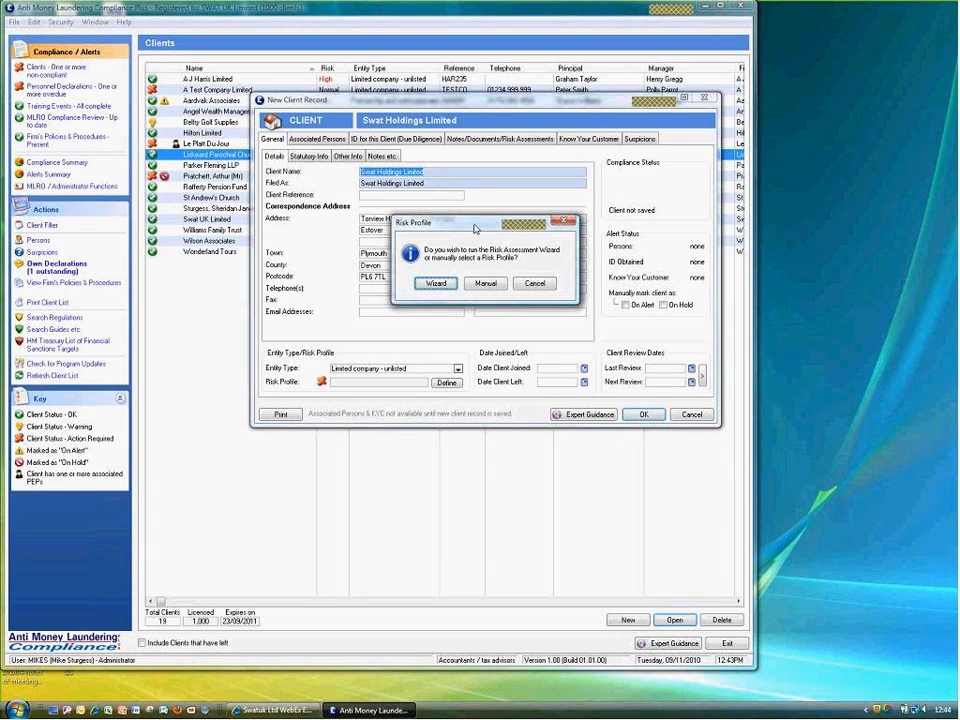
Set Swat Holdings Limited's risk profile manually, keeping it at Normal
{"action": "left_click_drag", "start_coordinate": [475, 228], "coordinate": [381, 193]}
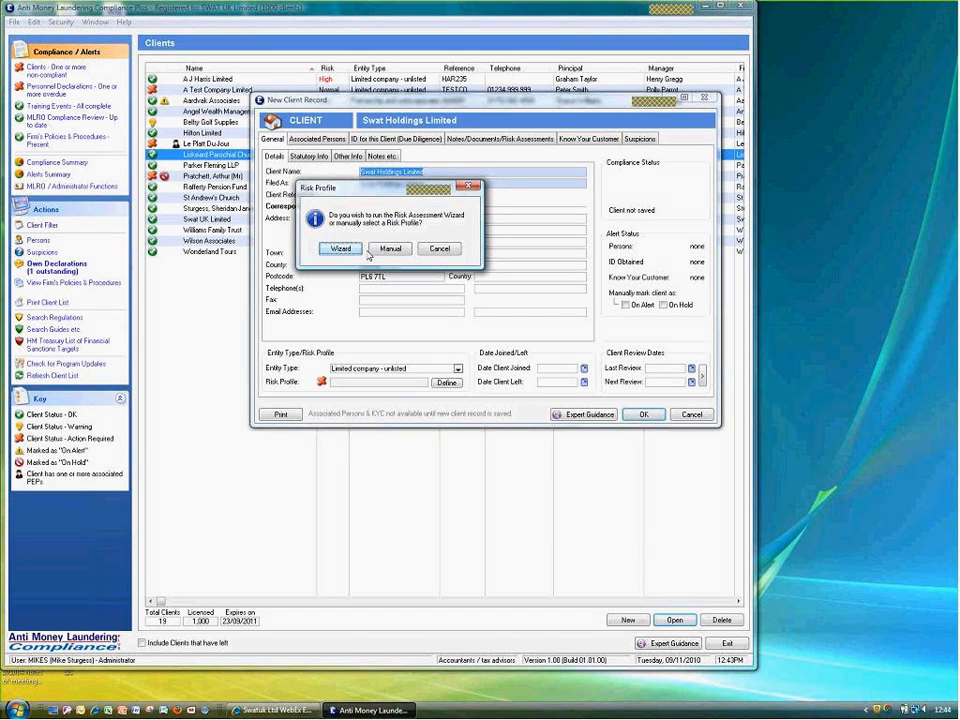
{"action": "left_click", "coordinate": [391, 249]}
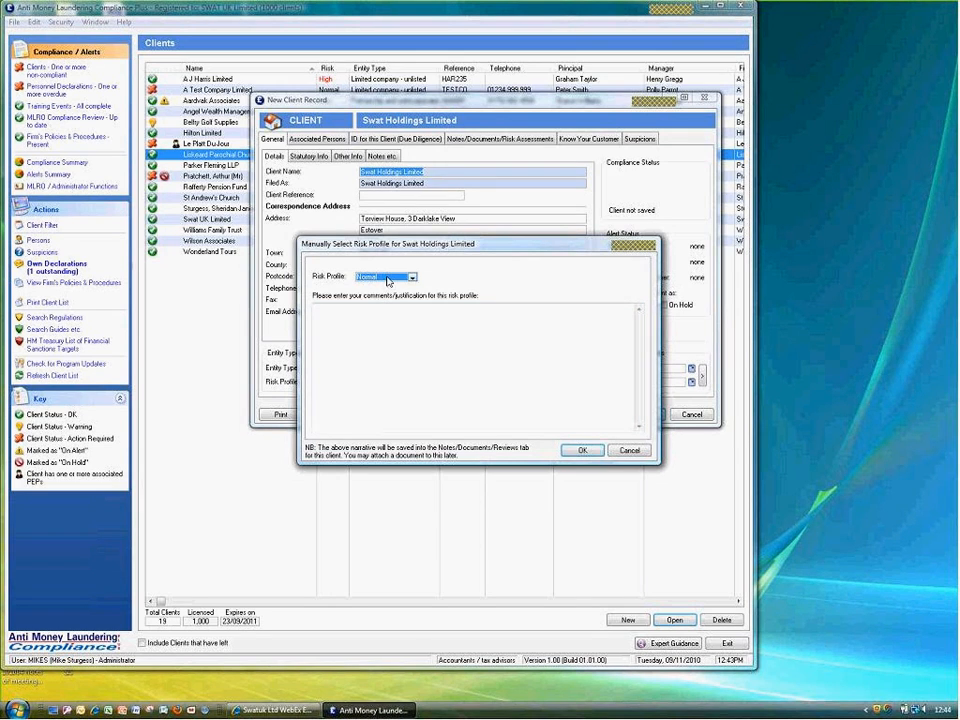
{"action": "left_click", "coordinate": [583, 449]}
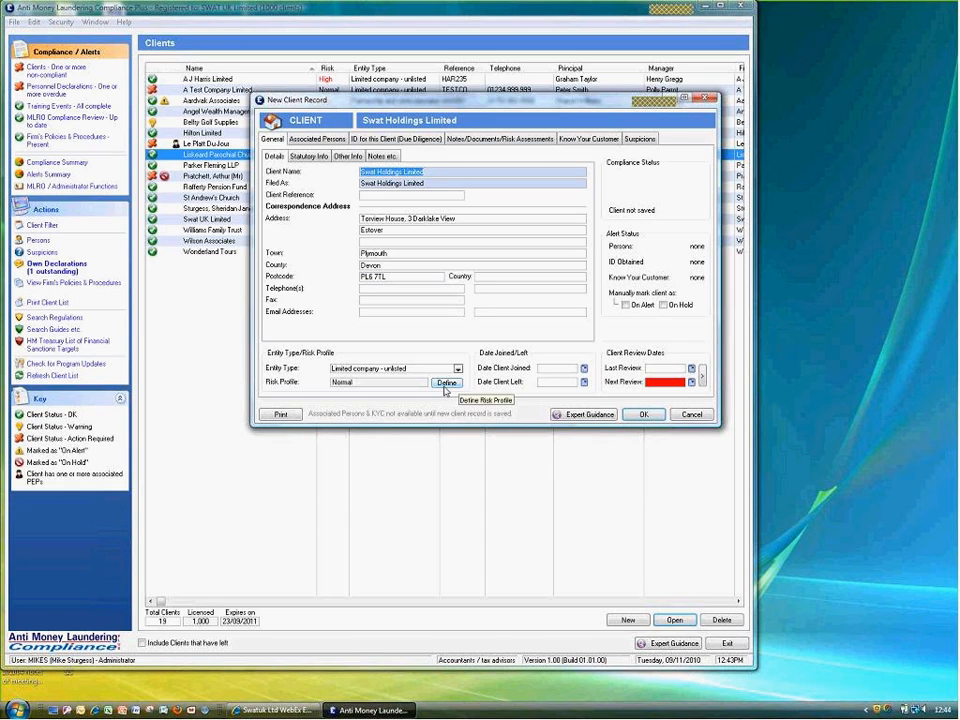
Set the next review date two years ahead, to 09/11/2012, after last review 09/11/2010
{"action": "left_click", "coordinate": [703, 376]}
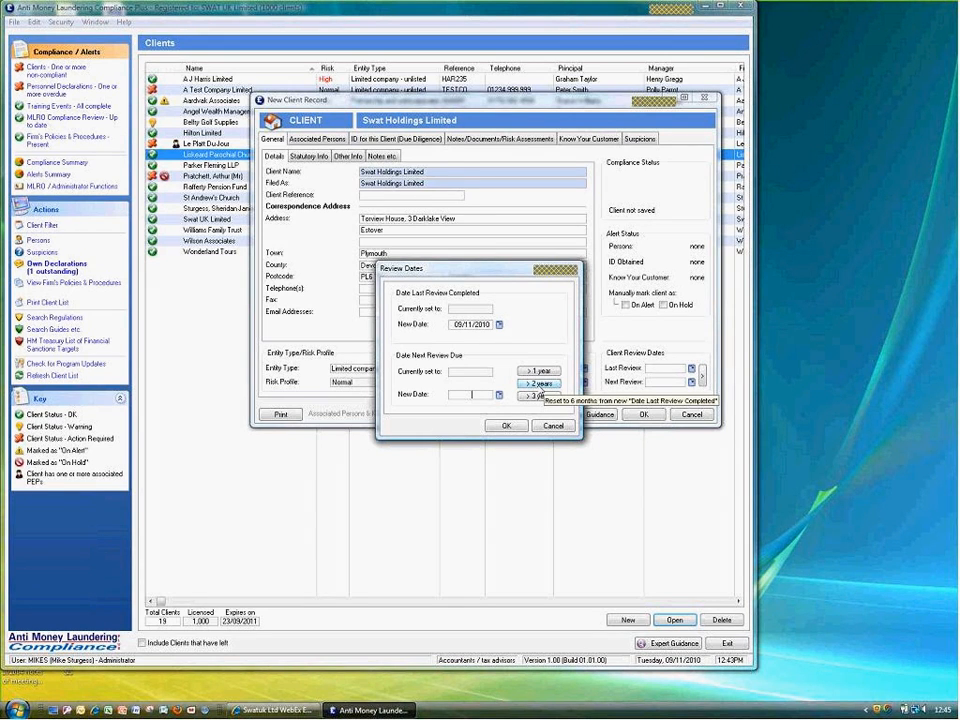
{"action": "left_click", "coordinate": [540, 394]}
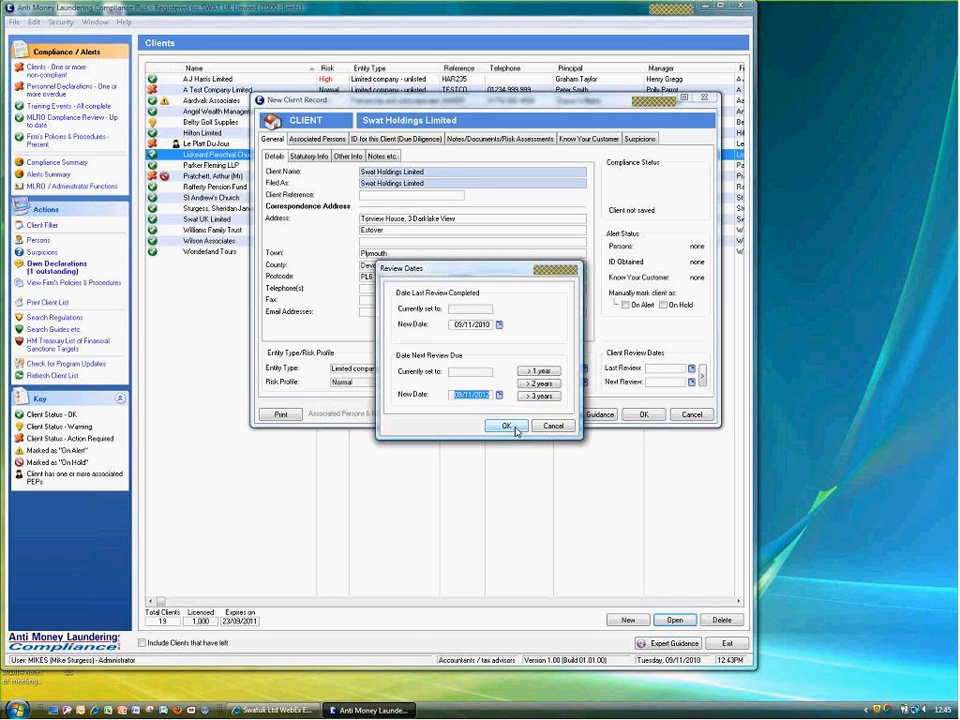
{"action": "left_click", "coordinate": [513, 427]}
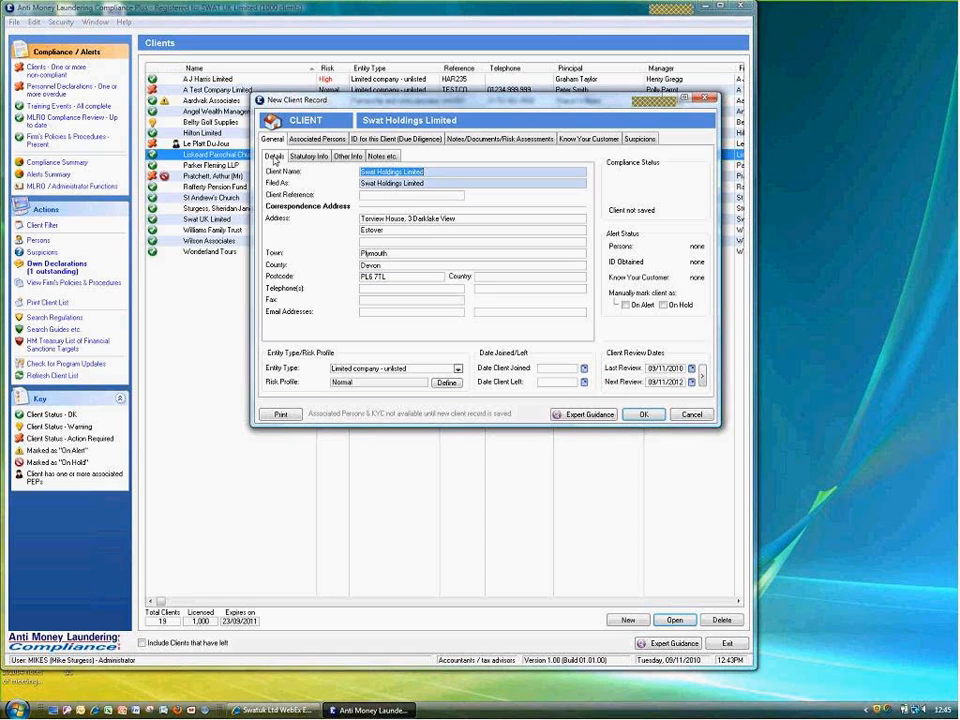
Save the record on the due-diligence ID tab and start a Full Search of Companies House ID
{"action": "left_click", "coordinate": [385, 140]}
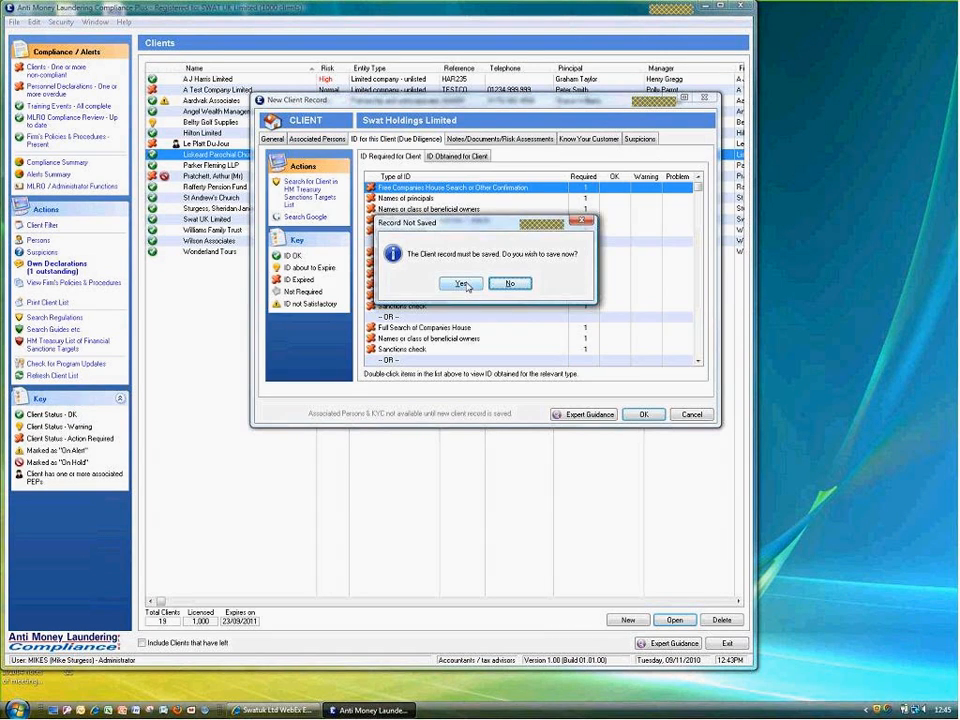
{"action": "left_click", "coordinate": [462, 284]}
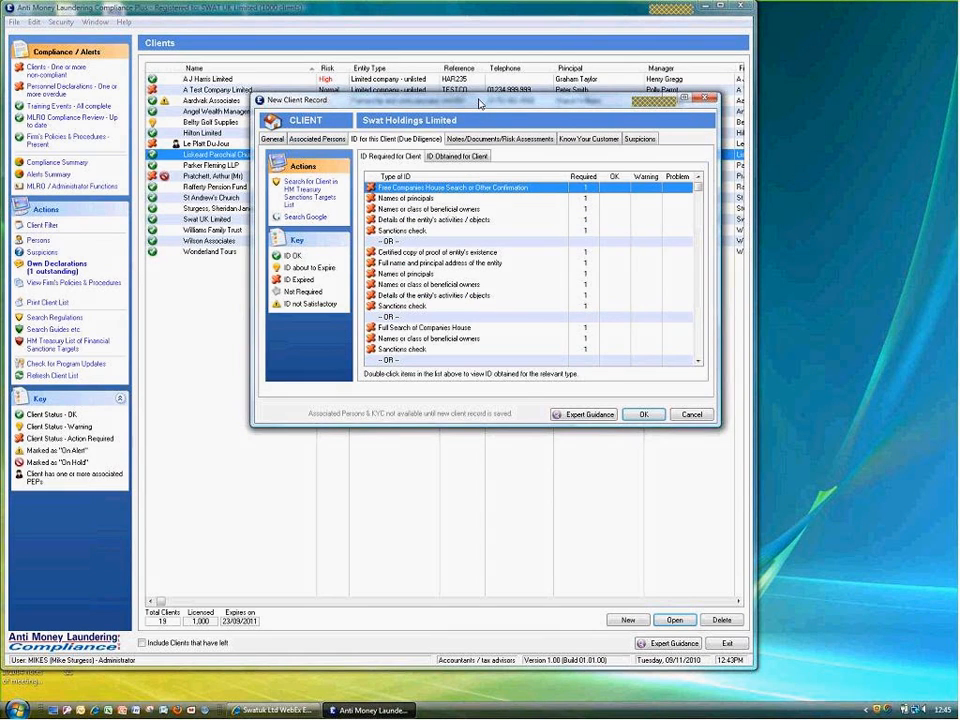
{"action": "left_click_drag", "start_coordinate": [478, 103], "coordinate": [418, 150]}
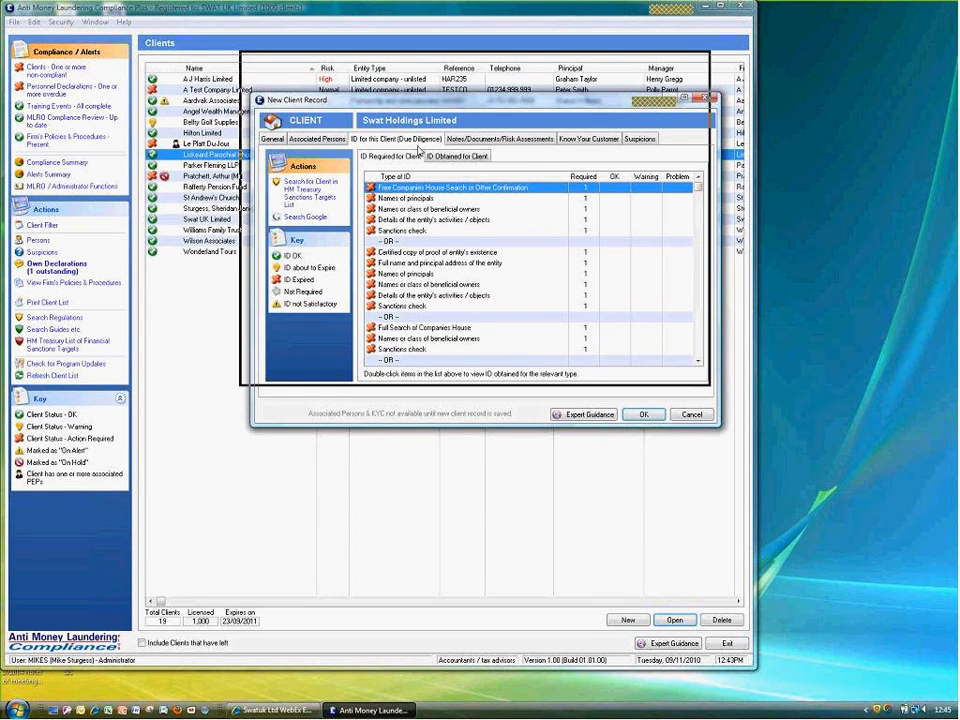
{"action": "left_click_drag", "start_coordinate": [418, 150], "coordinate": [418, 151]}
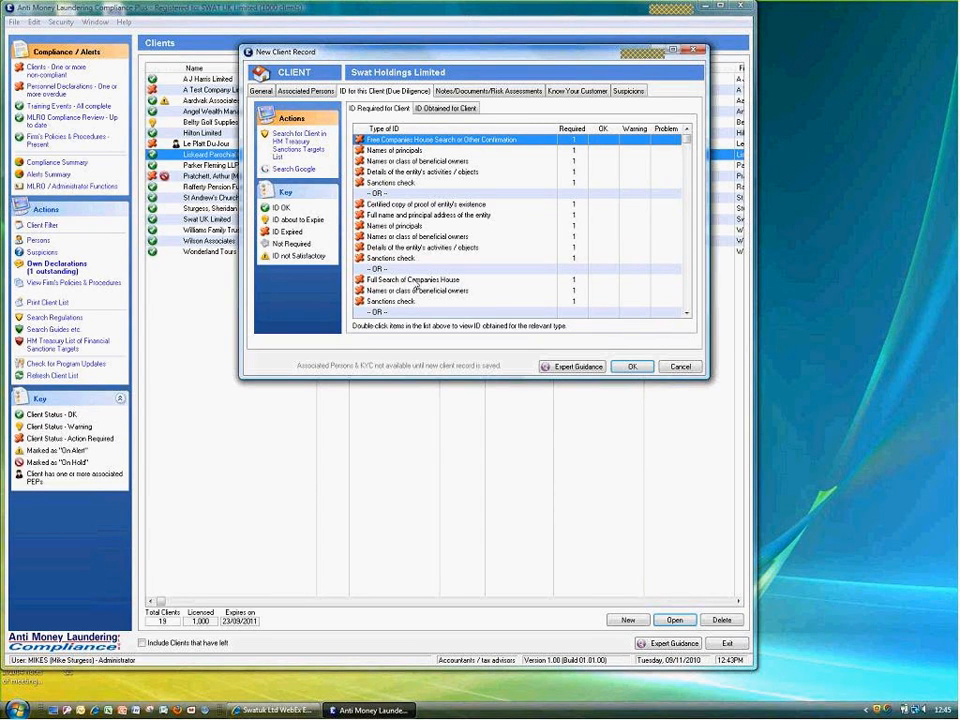
{"action": "double_click", "coordinate": [416, 281]}
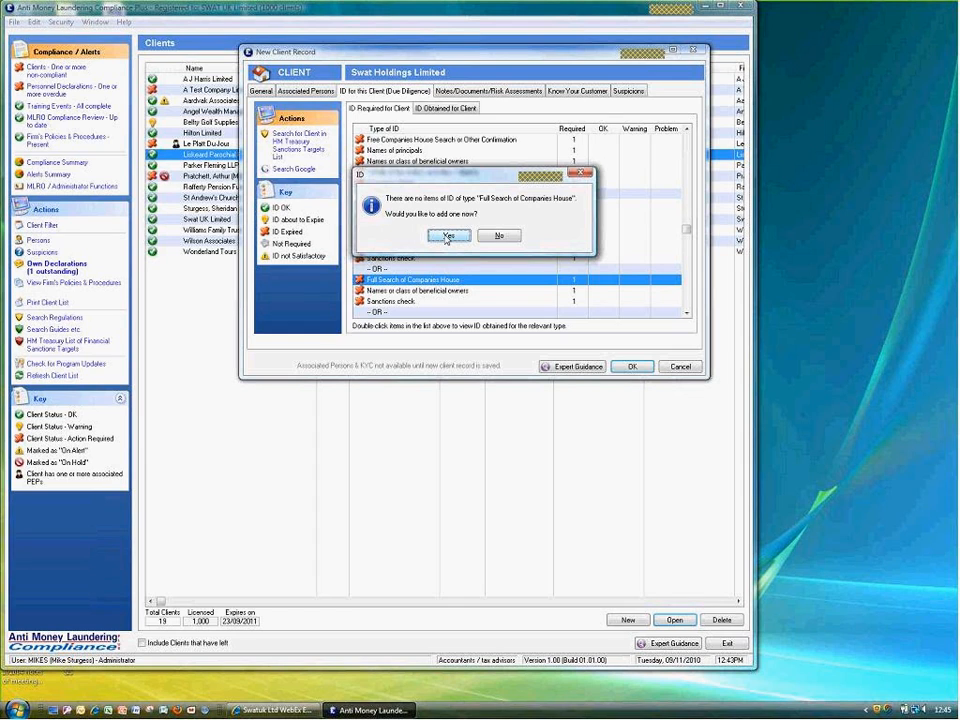
Attach Company search.pdf described 'Companies Search' to the new ID and mark the evidence satisfactory
{"action": "left_click", "coordinate": [447, 237]}
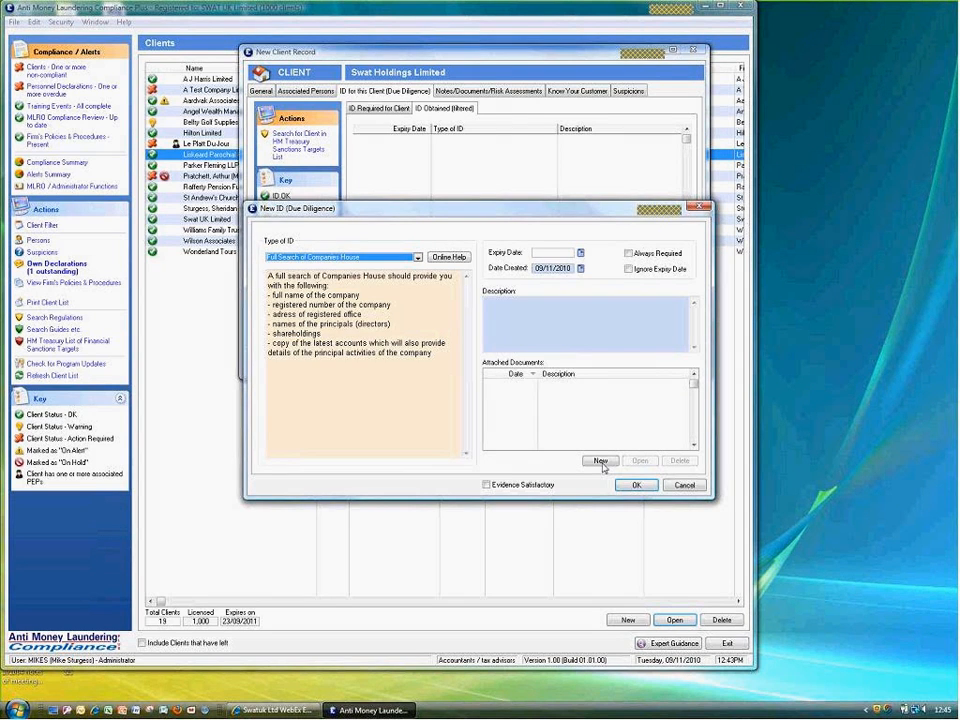
{"action": "left_click", "coordinate": [601, 462]}
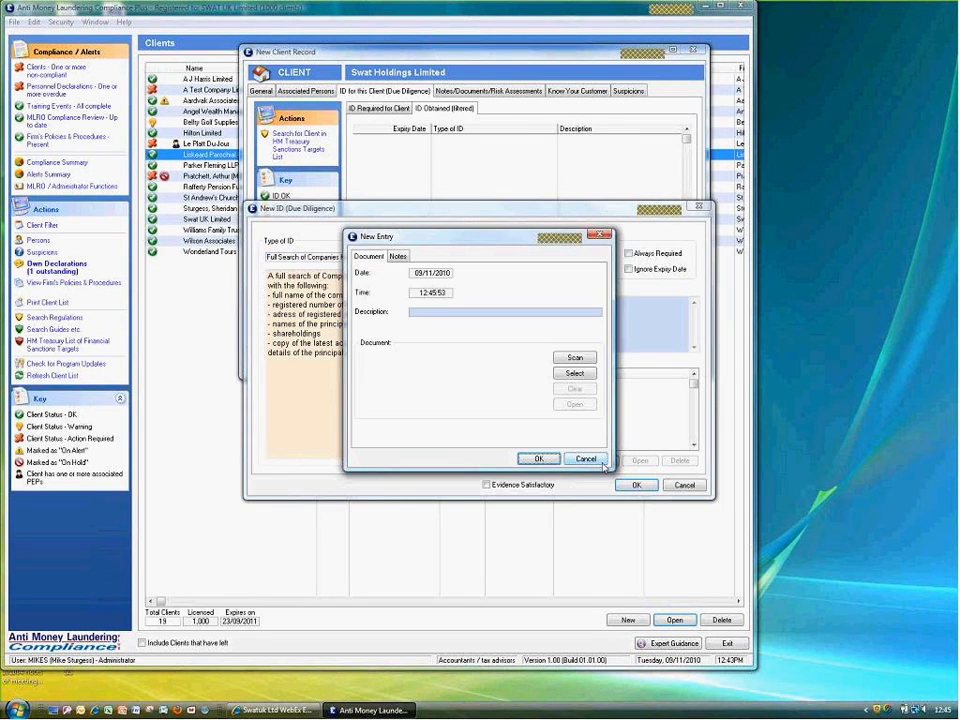
{"action": "left_click", "coordinate": [576, 374]}
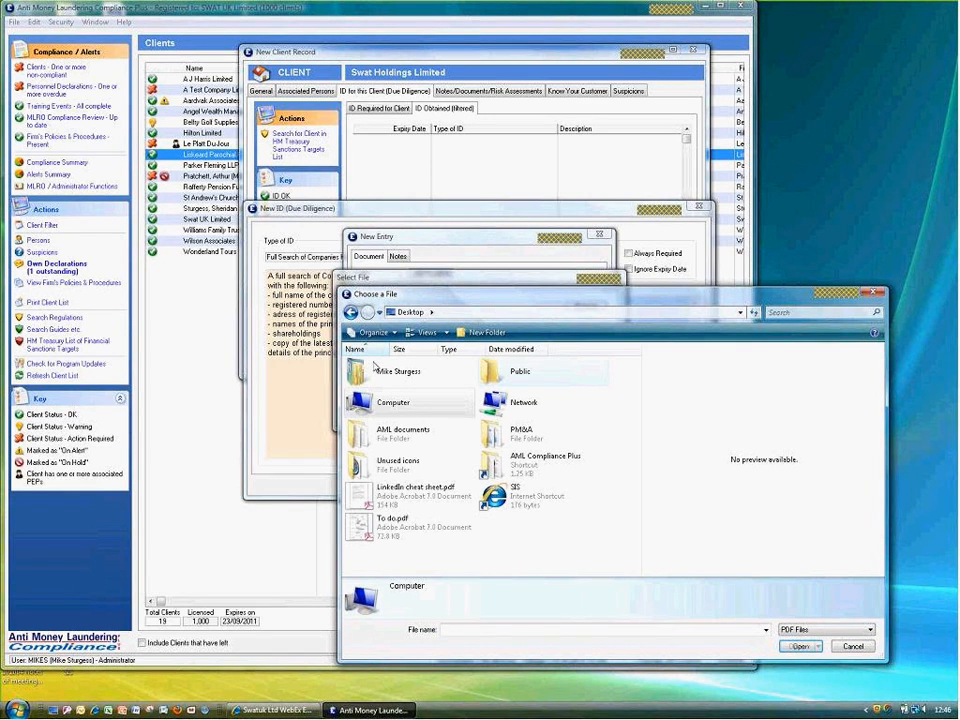
{"action": "double_click", "coordinate": [400, 430]}
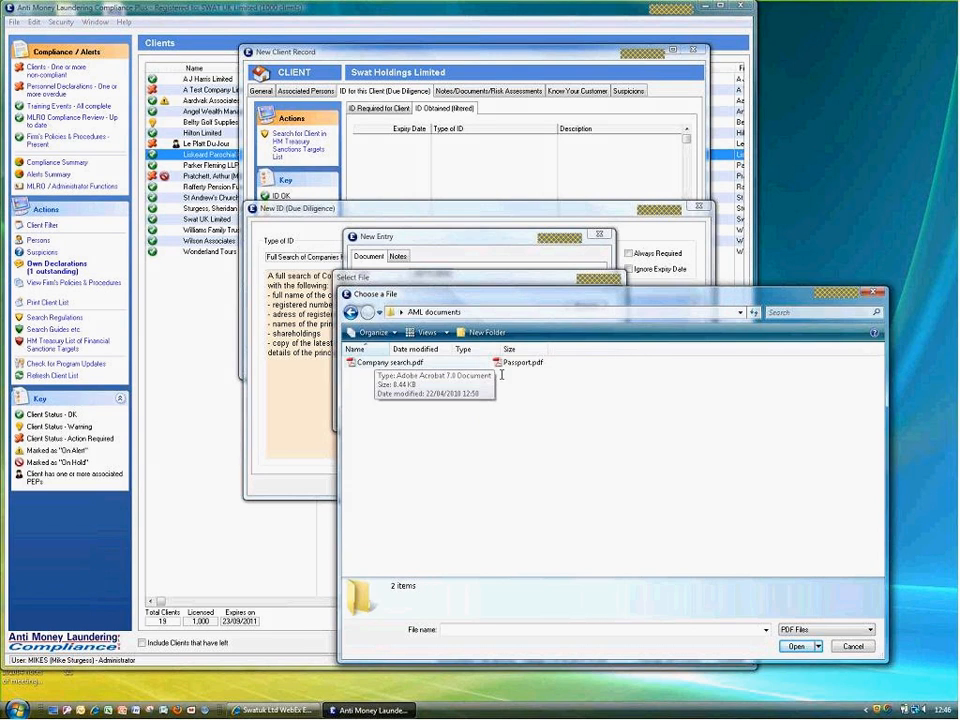
{"action": "double_click", "coordinate": [384, 362]}
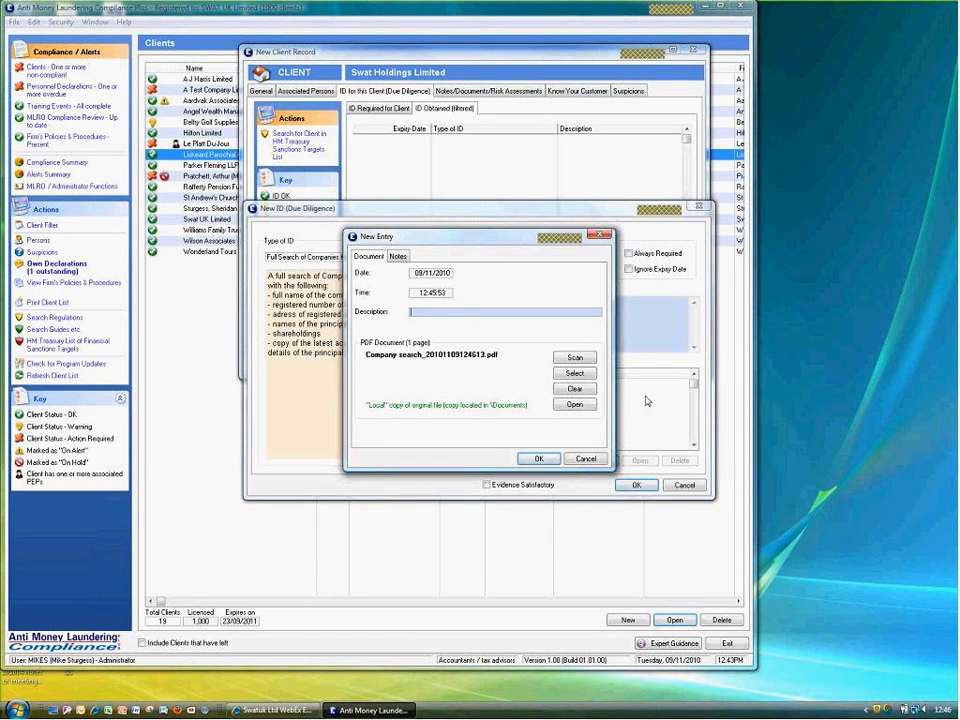
{"action": "type", "text": "Companies Search"}
{"action": "triple_click", "coordinate": [474, 311]}
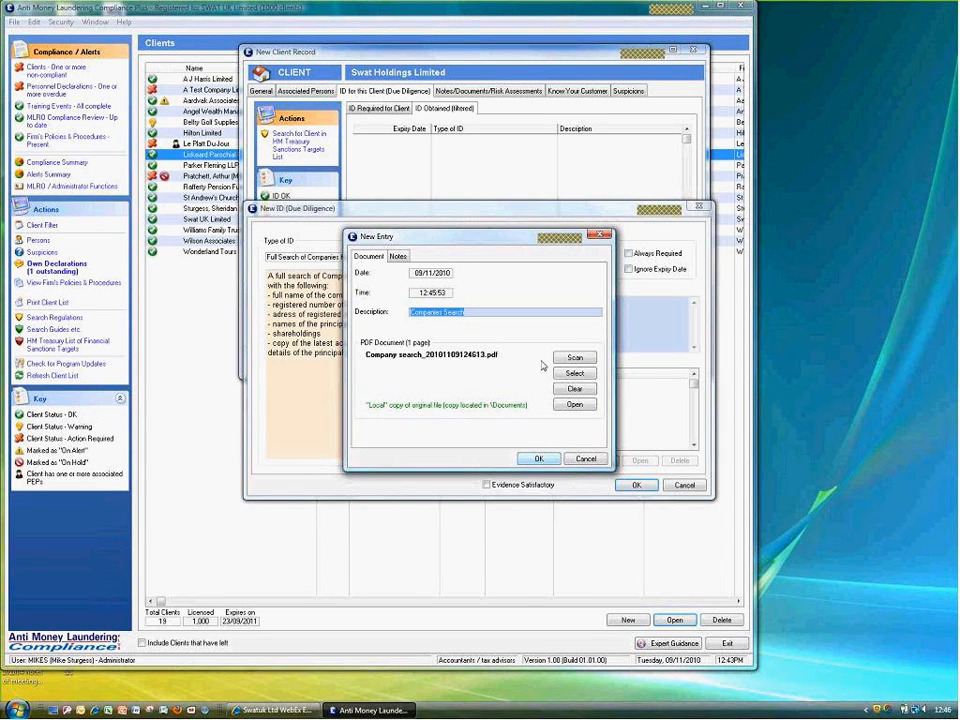
{"action": "left_click", "coordinate": [538, 458]}
{"action": "left_click", "coordinate": [487, 484]}
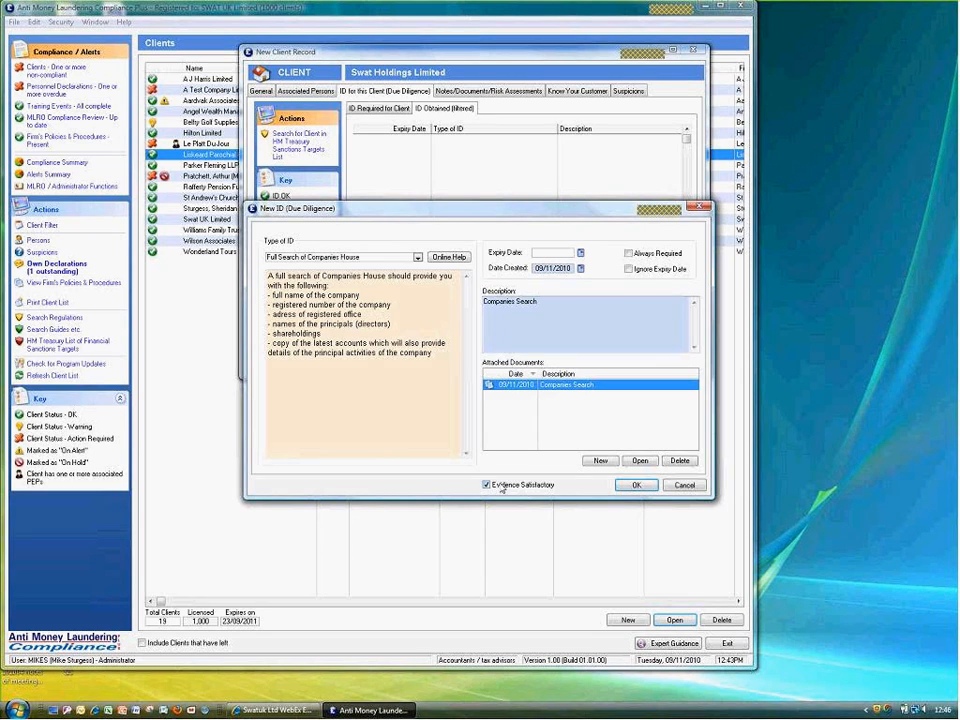
{"action": "left_click", "coordinate": [499, 377]}
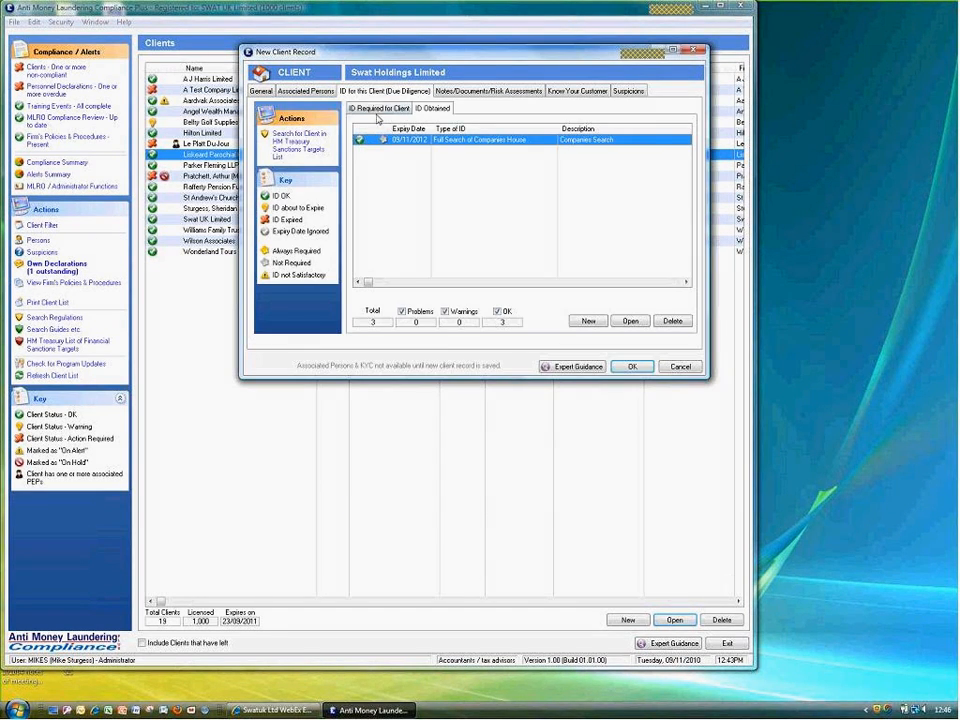
Return to the required ID list and start a 'Names or class of beneficial owners' ID
{"action": "left_click", "coordinate": [372, 110]}
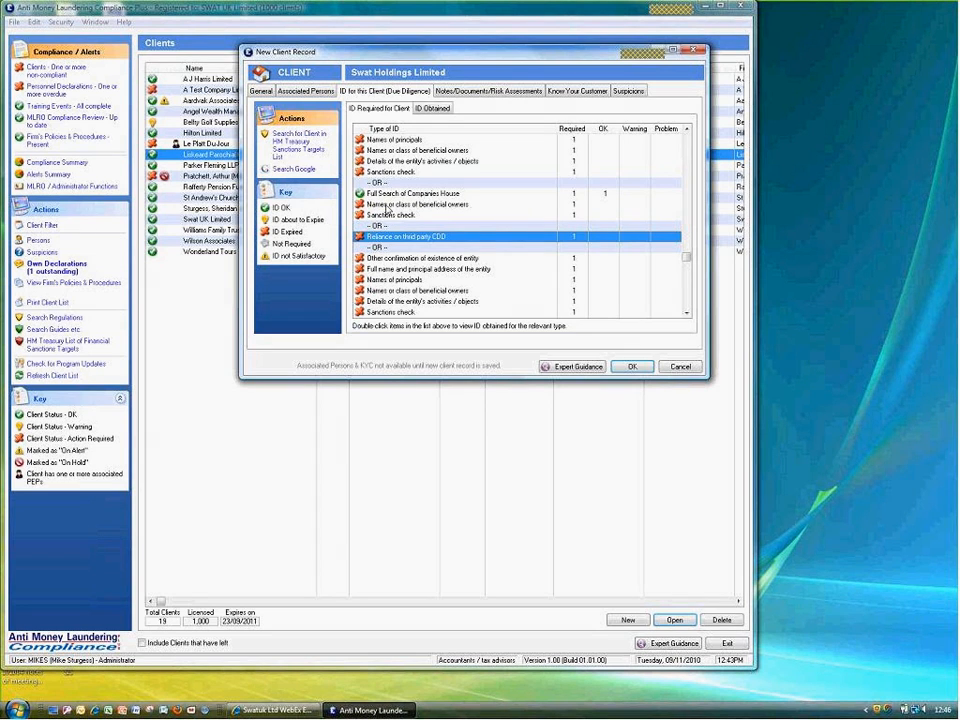
{"action": "double_click", "coordinate": [387, 208]}
{"action": "left_click", "coordinate": [440, 241]}
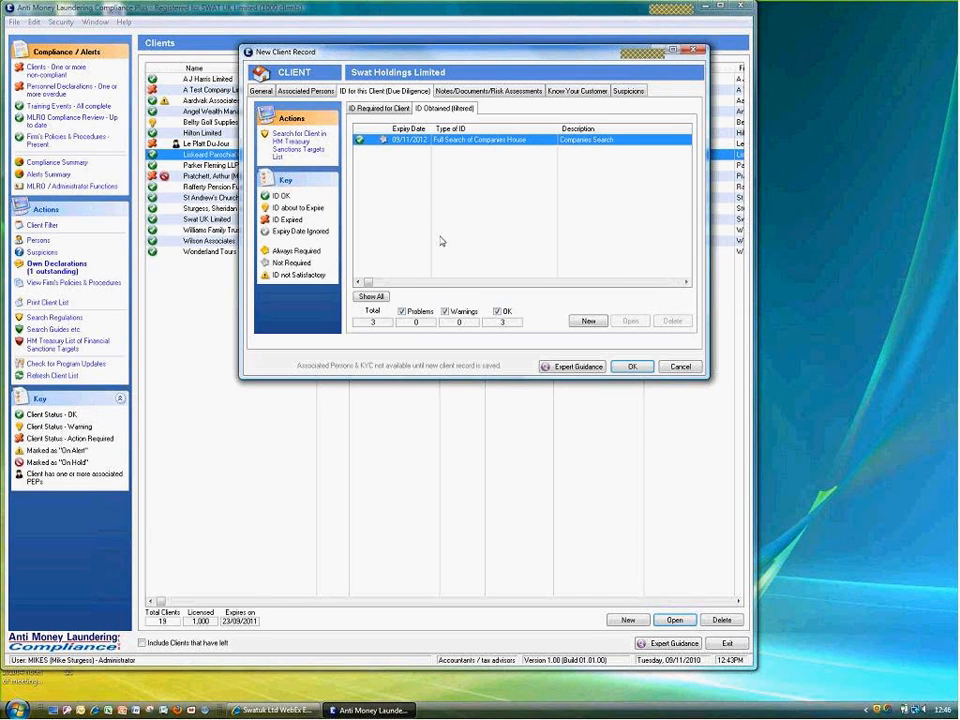
Enter the two beneficial owners' names, mark the evidence satisfactory, and set a 24-month expiry
{"action": "key", "text": "Return"}
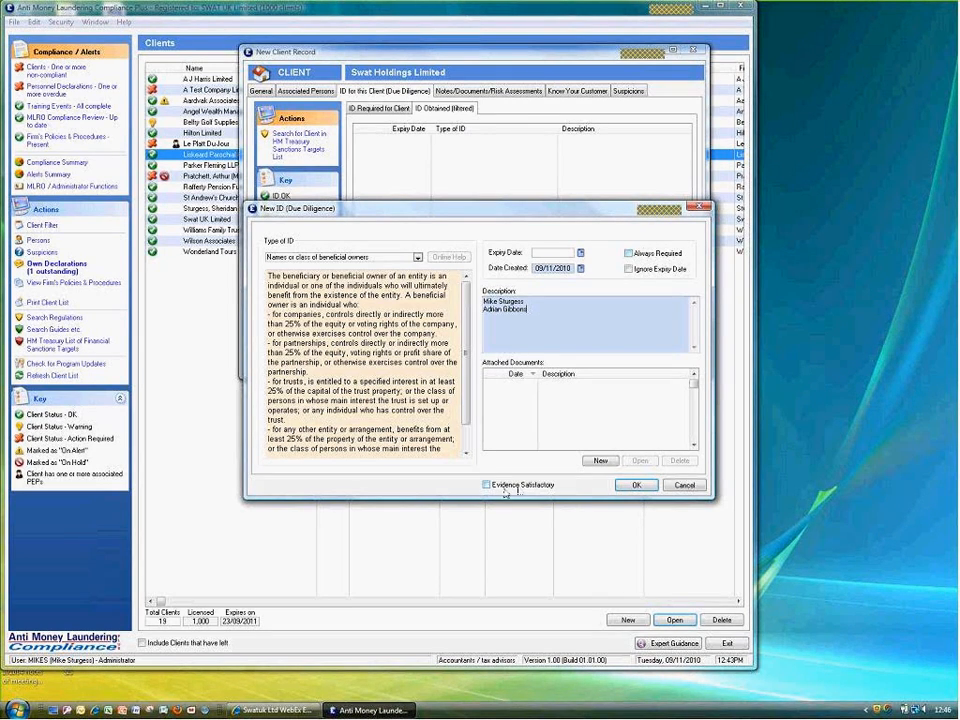
{"action": "left_click", "coordinate": [488, 485]}
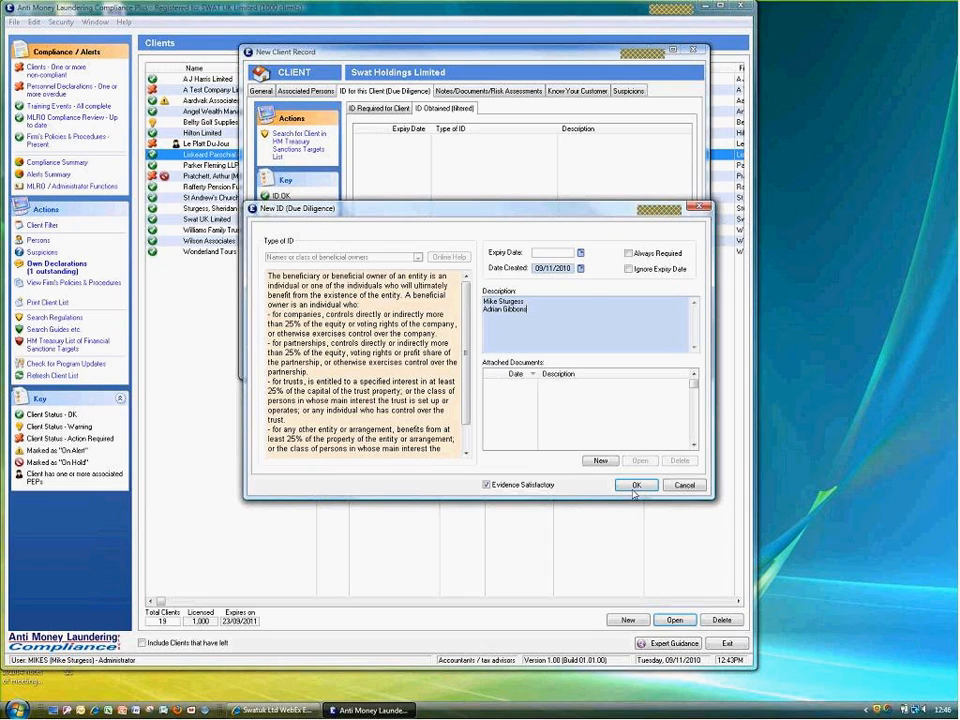
{"action": "left_click", "coordinate": [635, 486]}
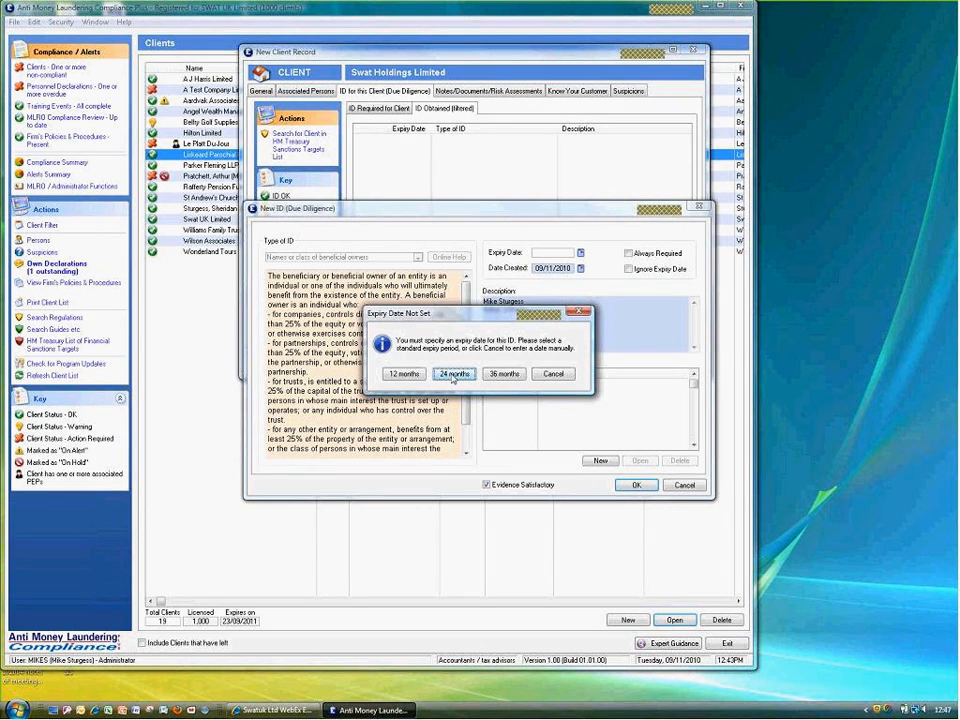
{"action": "left_click", "coordinate": [453, 374]}
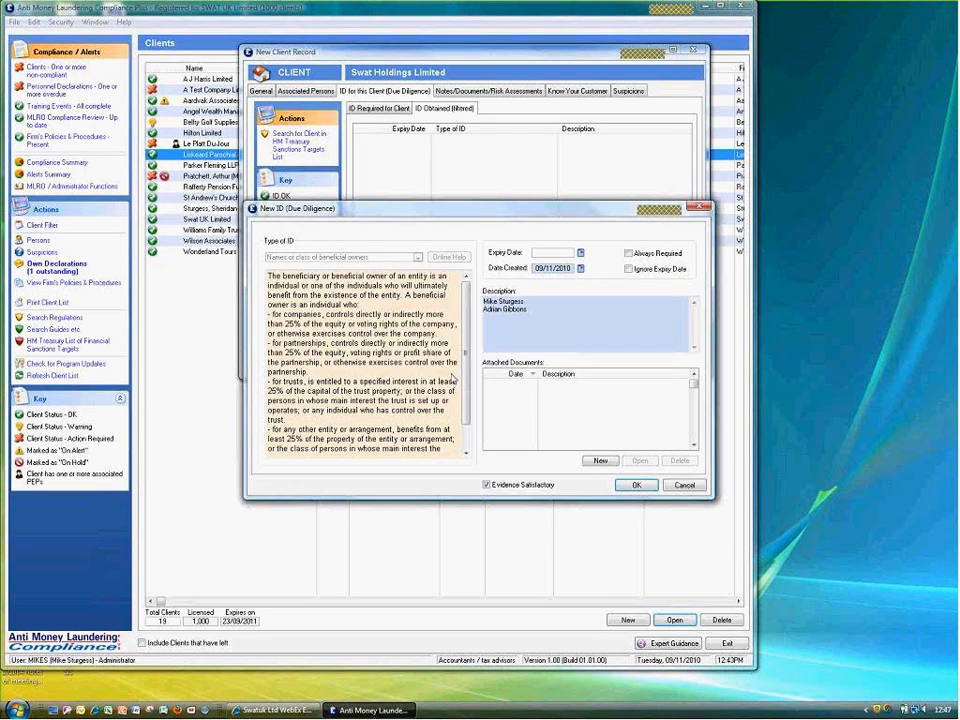
{"action": "left_click", "coordinate": [385, 109]}
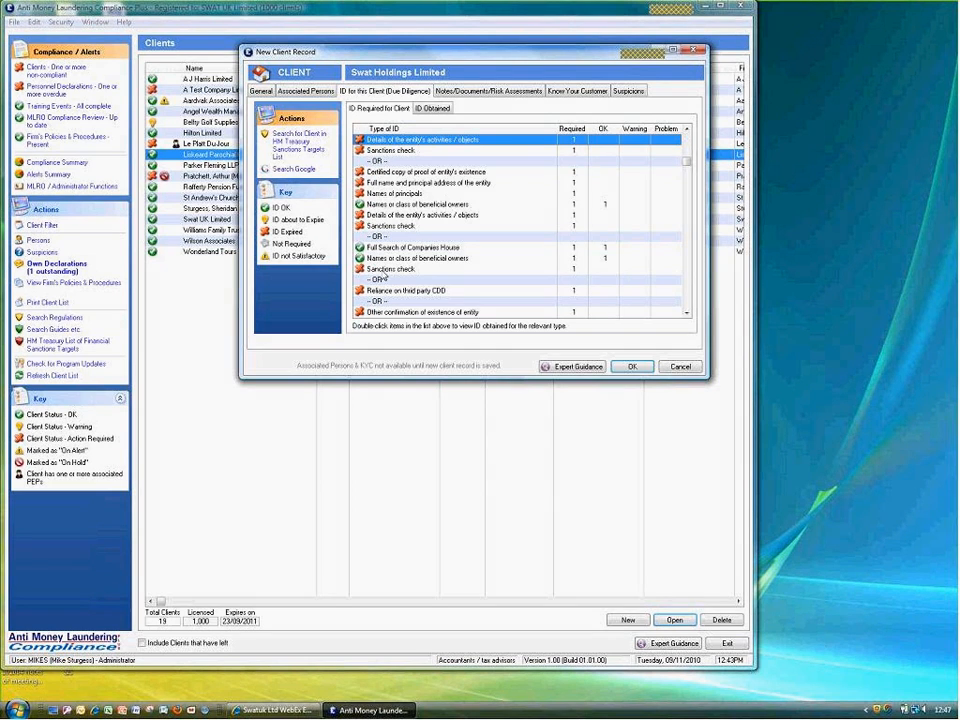
Add a Sanctions check ID and download the HM Treasury sanctions list to search it
{"action": "double_click", "coordinate": [384, 272]}
{"action": "left_click", "coordinate": [452, 238]}
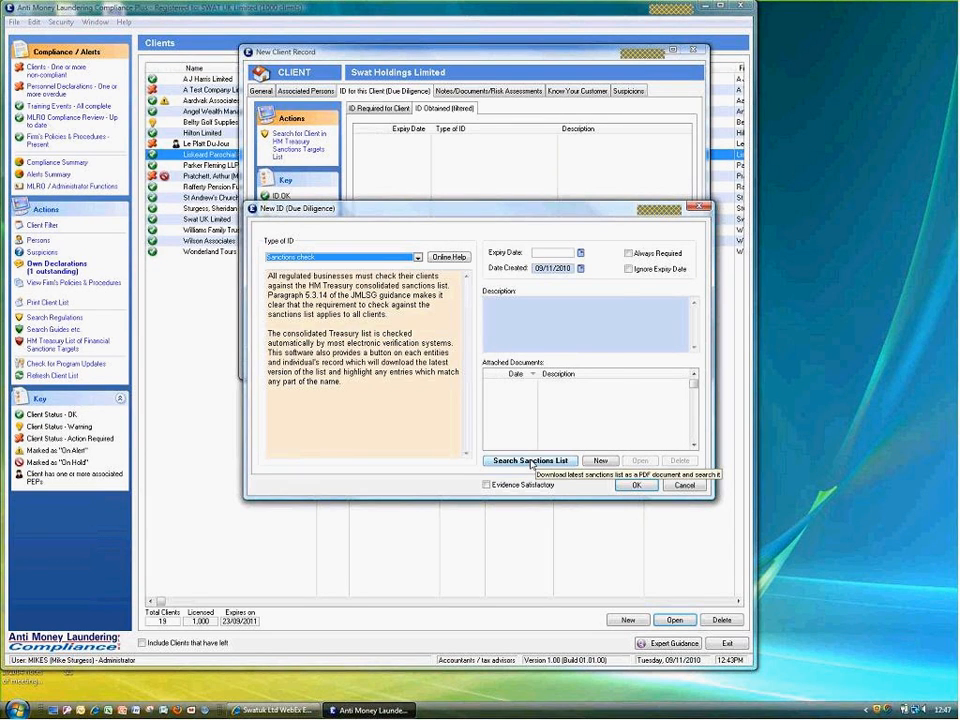
{"action": "left_click", "coordinate": [531, 461]}
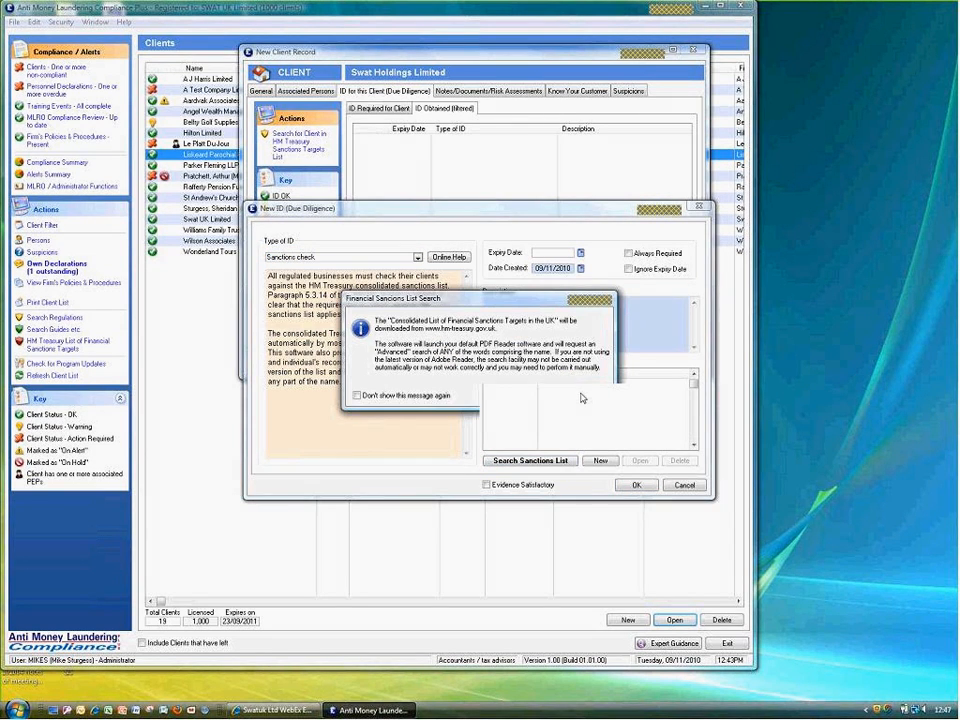
{"action": "left_click", "coordinate": [580, 393]}
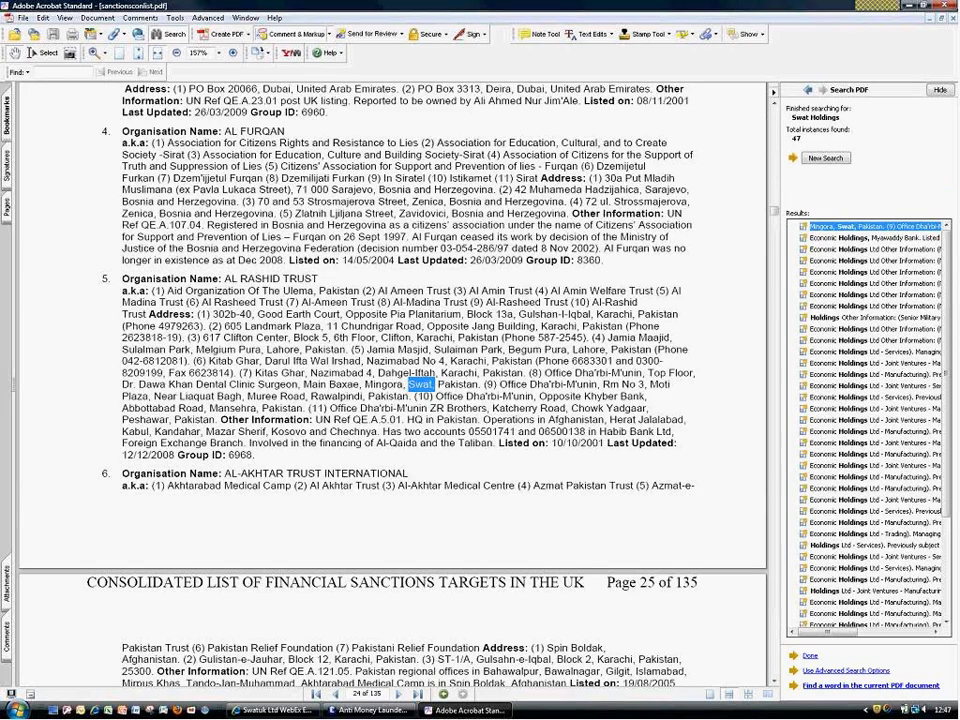
Jump to a Swat Holdings match, scroll the results, and close the sanctions list PDF
{"action": "left_click", "coordinate": [848, 261]}
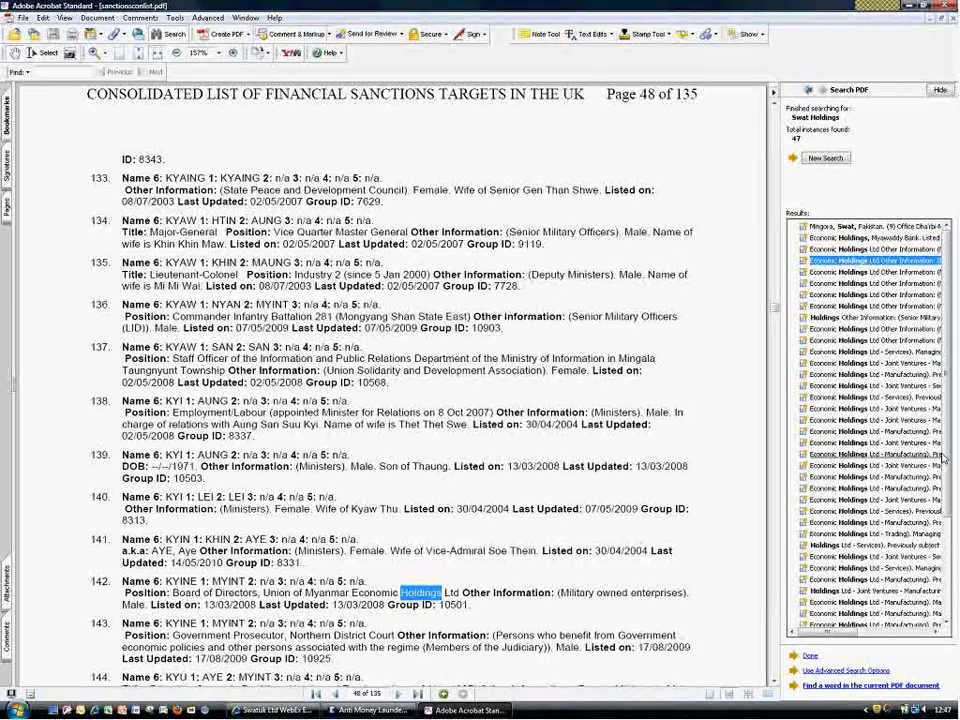
{"action": "scroll", "coordinate": [948, 455], "scroll_direction": "down", "scroll_amount": 6}
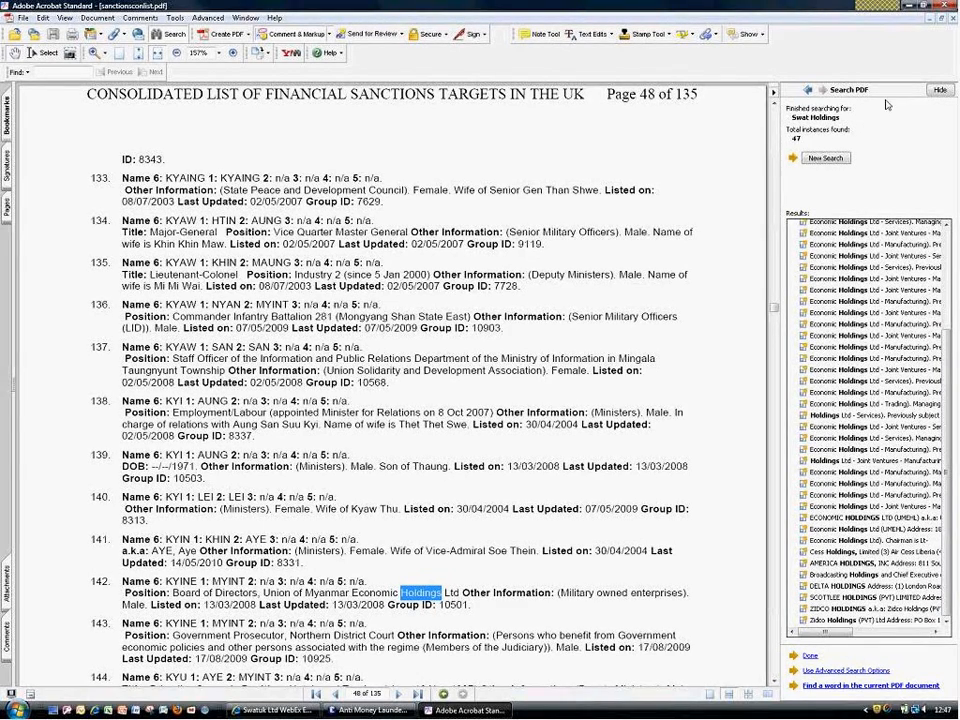
{"action": "left_click", "coordinate": [951, 8]}
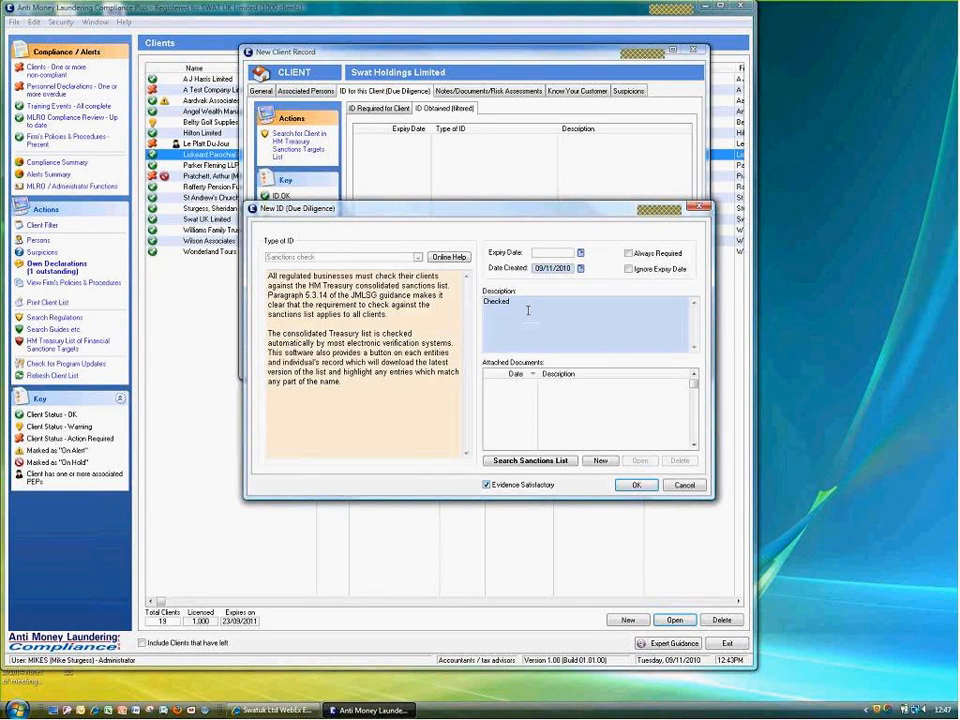
Save the Sanctions check ID with a 24-month expiry, then save Swat Holdings Limited as a client
{"action": "left_click", "coordinate": [634, 487]}
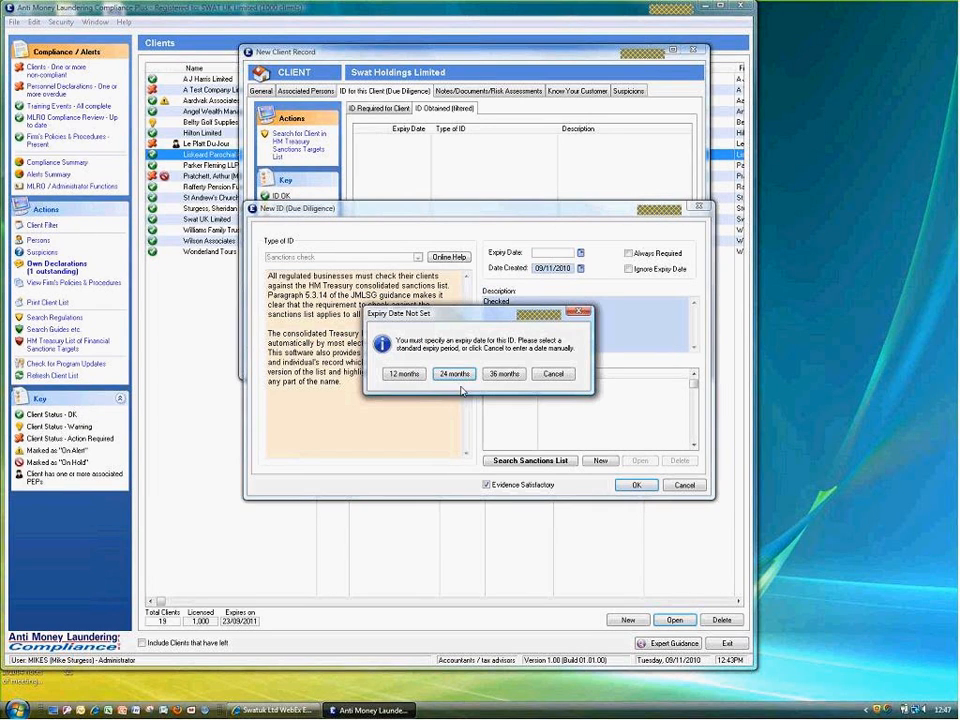
{"action": "left_click", "coordinate": [454, 374]}
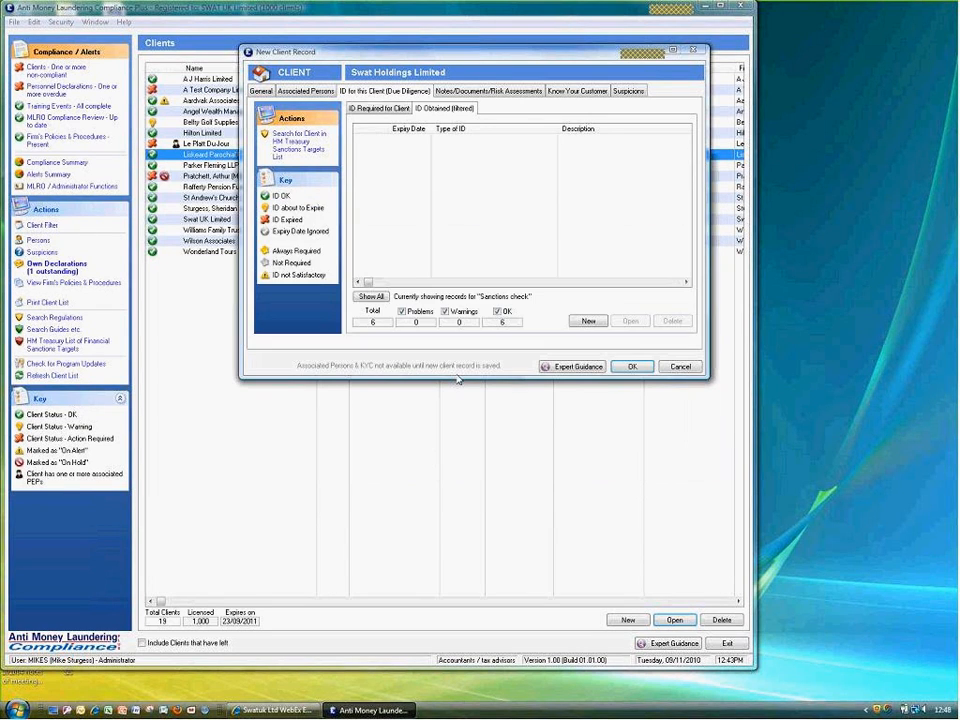
{"action": "left_click", "coordinate": [369, 111]}
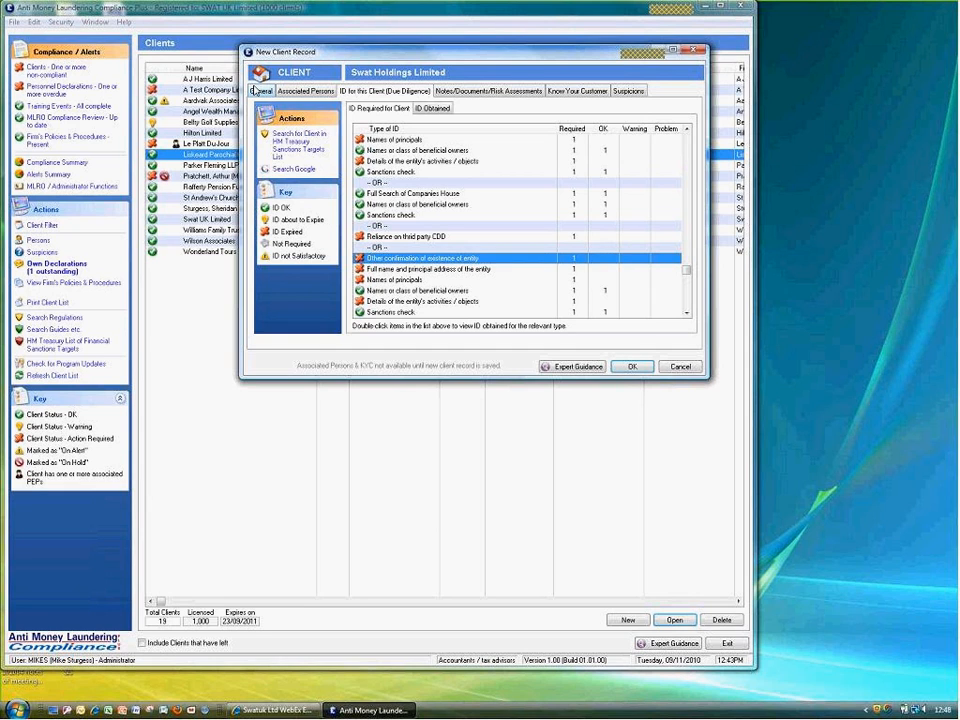
{"action": "left_click", "coordinate": [258, 90]}
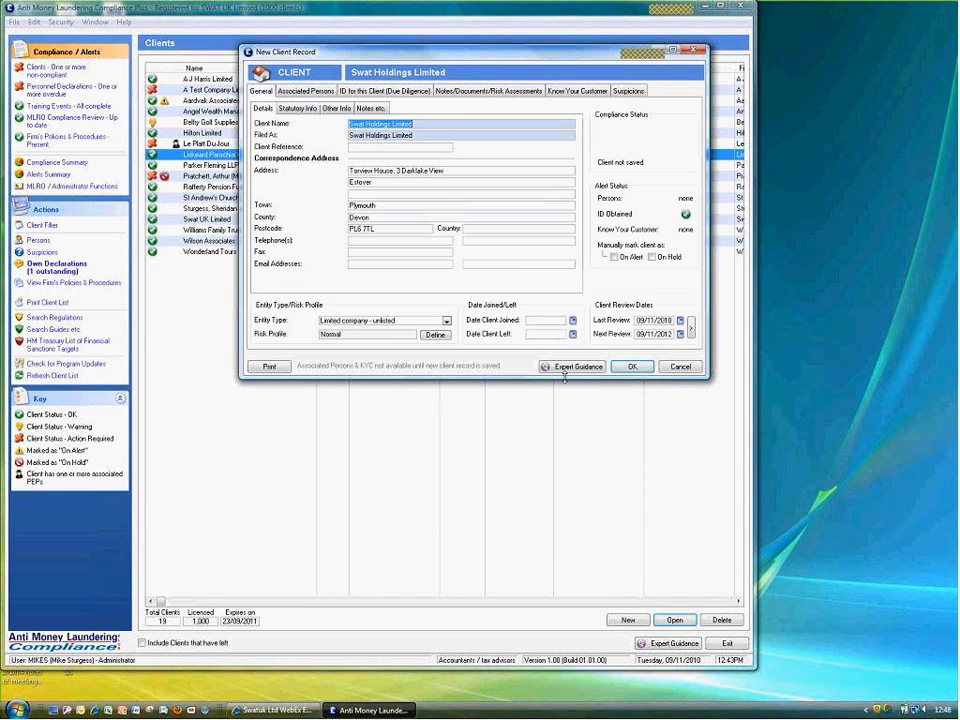
{"action": "left_click", "coordinate": [632, 367]}
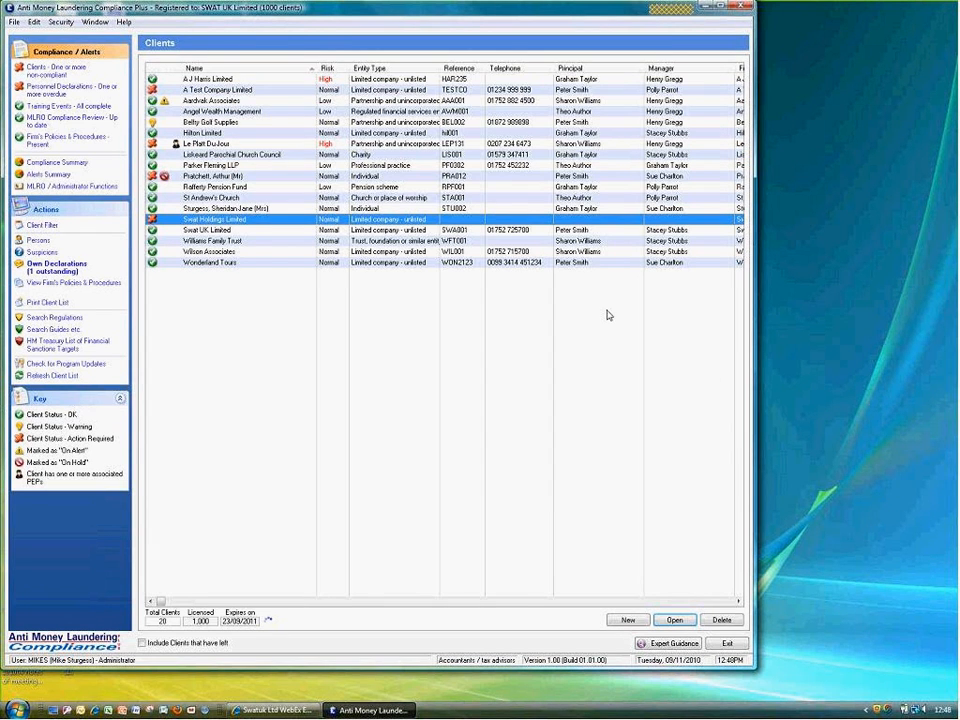
Open Swat Holdings Limited's associated persons and add an existing person to the client
{"action": "double_click", "coordinate": [612, 219]}
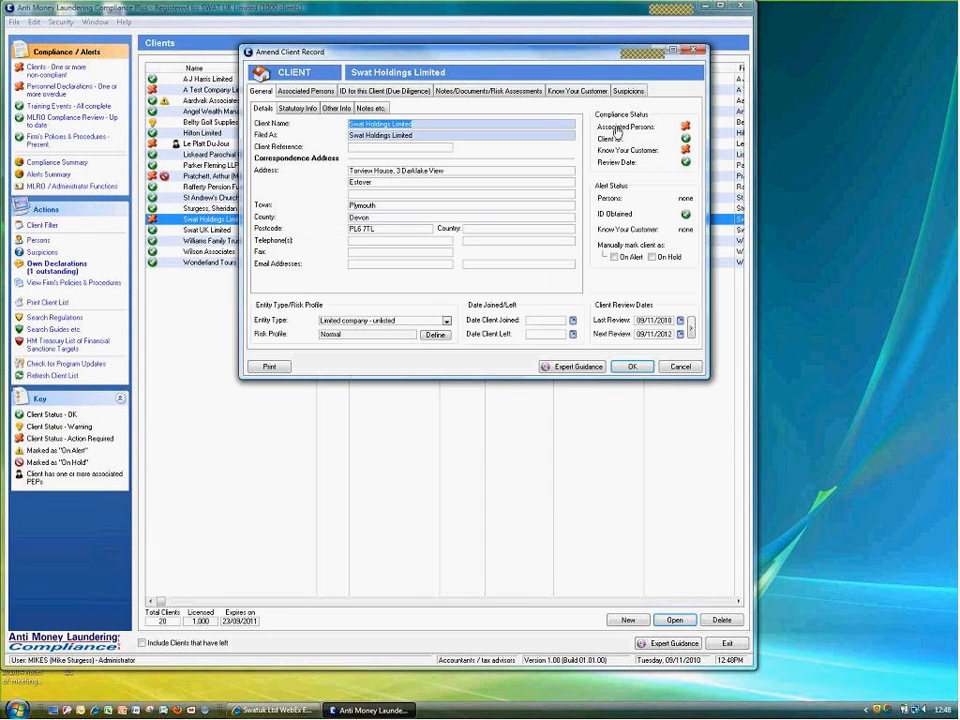
{"action": "left_click", "coordinate": [614, 127]}
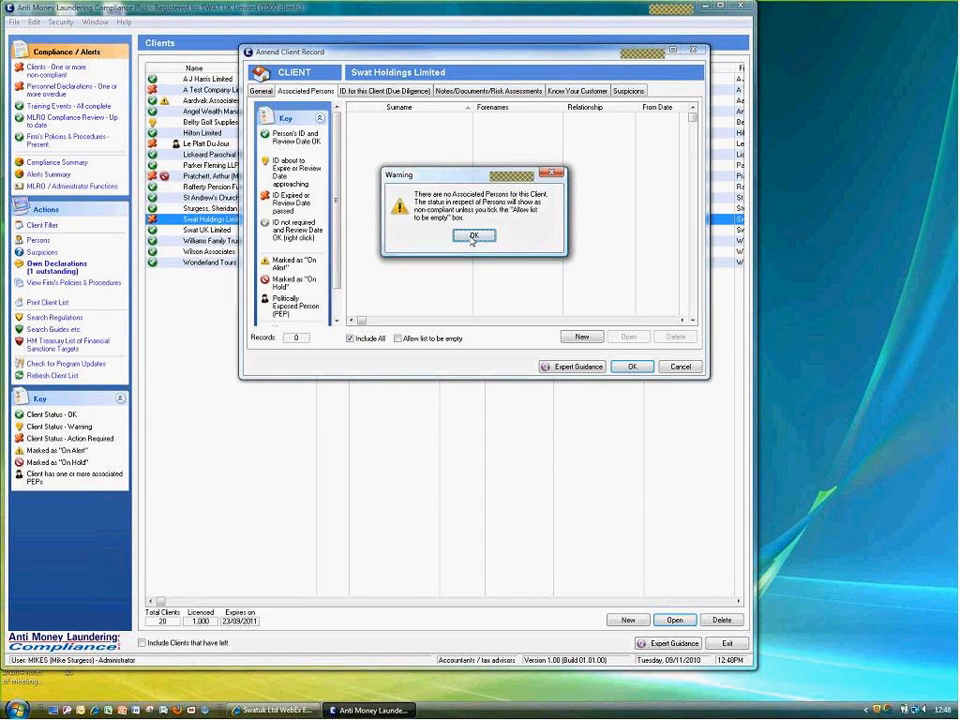
{"action": "left_click", "coordinate": [474, 237]}
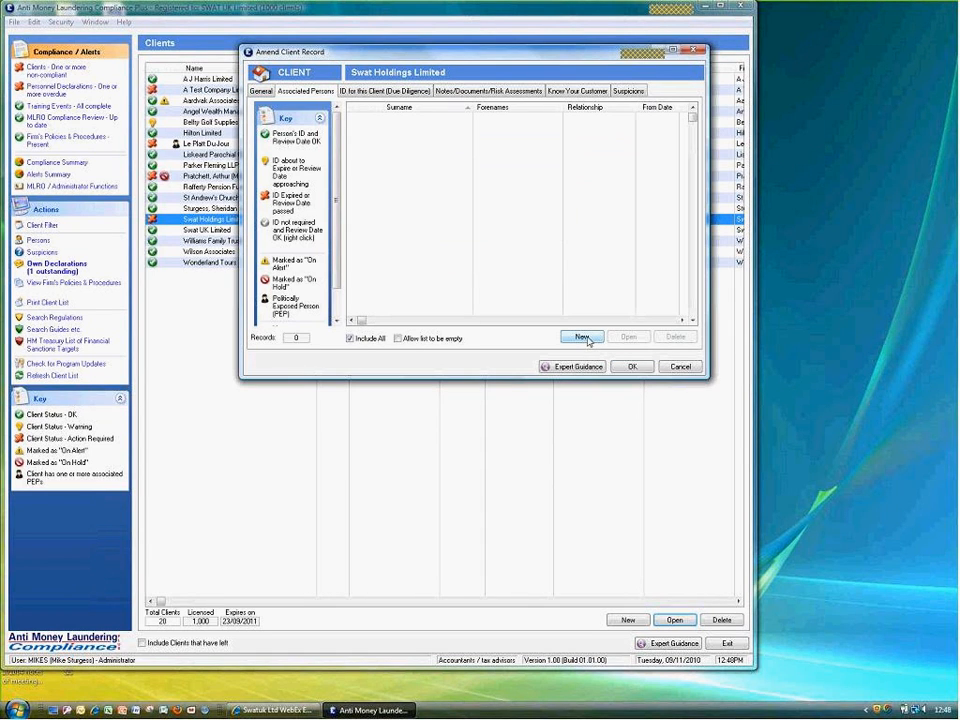
{"action": "left_click", "coordinate": [583, 338]}
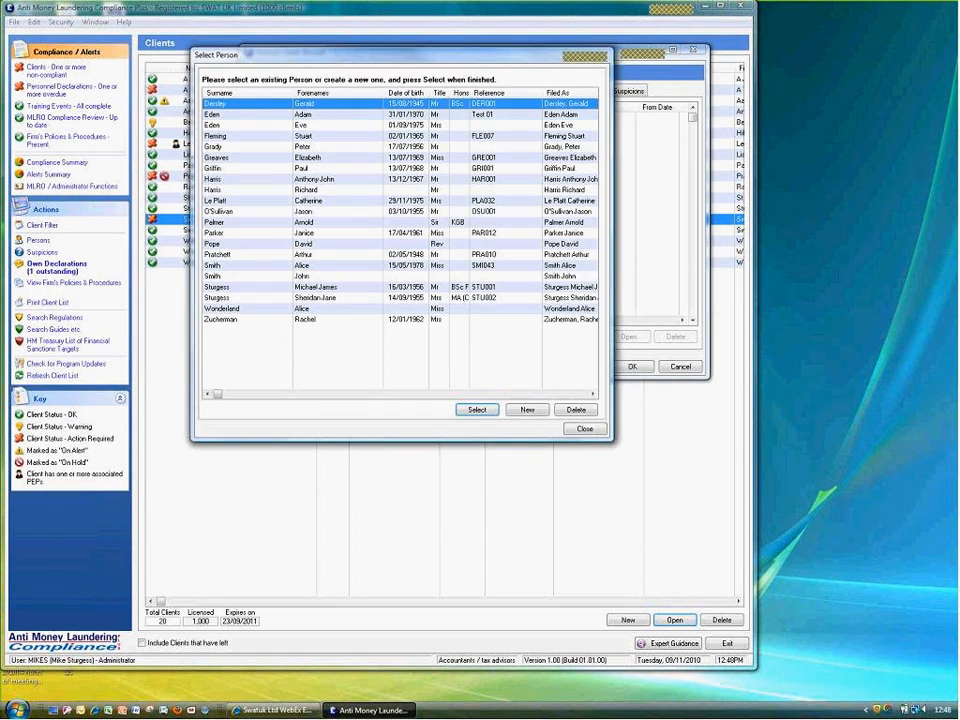
{"action": "double_click", "coordinate": [296, 288]}
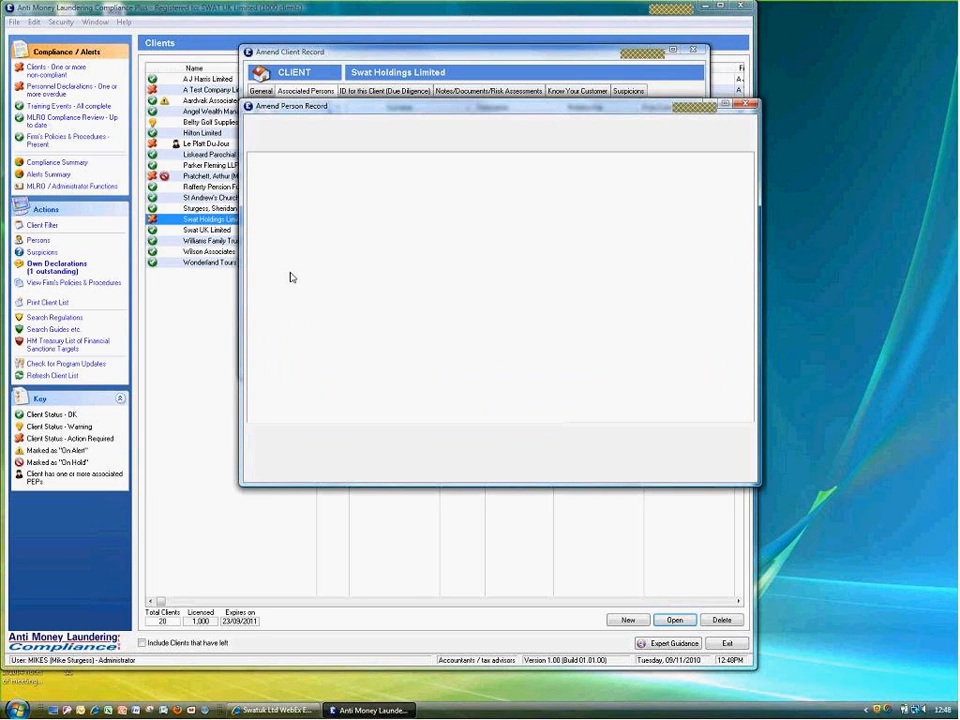
Set the person's relationship to Beneficial Owner instead of Director and save the association
{"action": "left_click", "coordinate": [325, 147]}
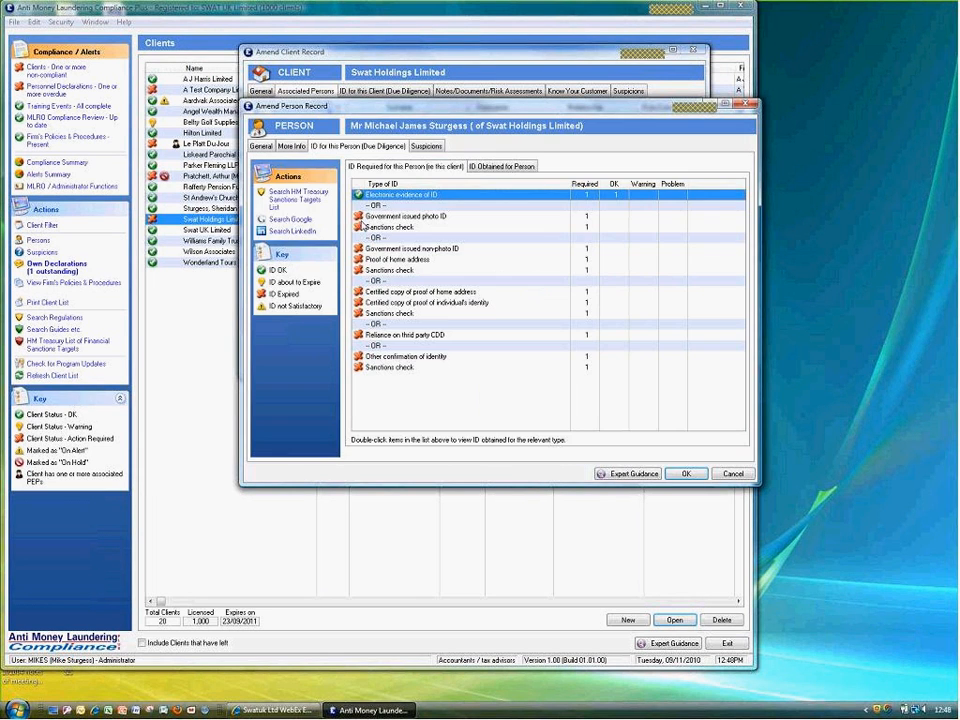
{"action": "left_click", "coordinate": [686, 474]}
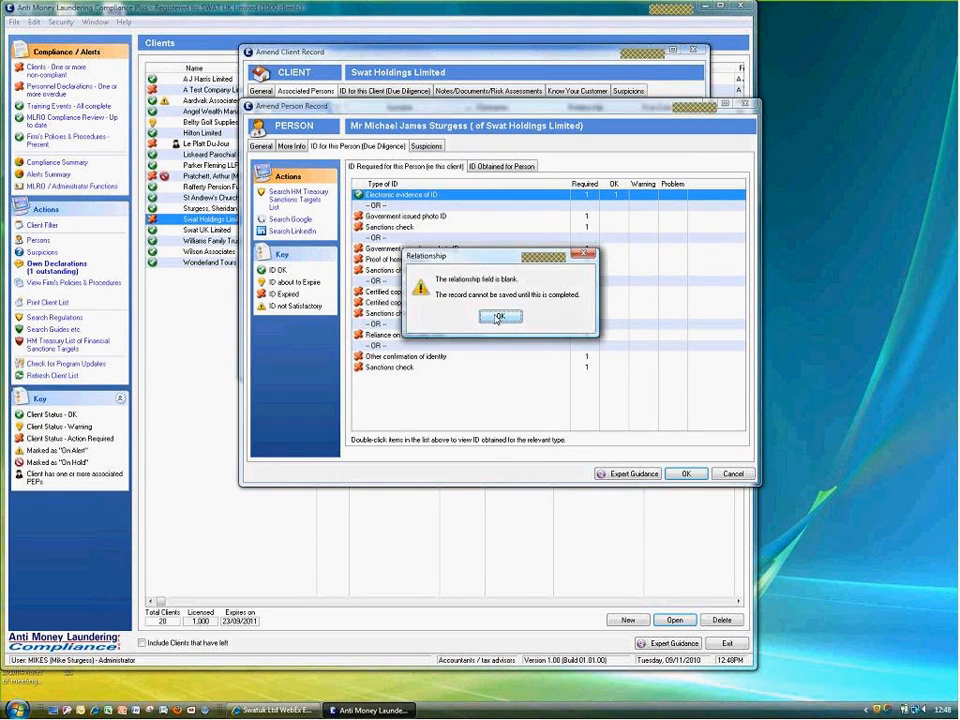
{"action": "left_click", "coordinate": [499, 317]}
{"action": "left_click", "coordinate": [590, 272]}
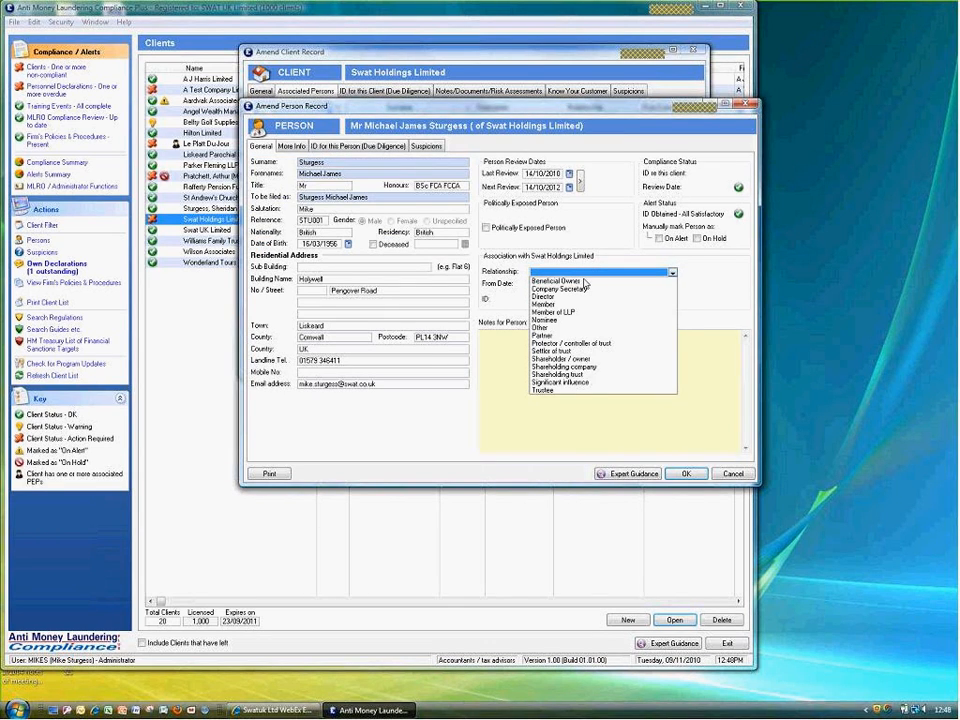
{"action": "left_click", "coordinate": [544, 297]}
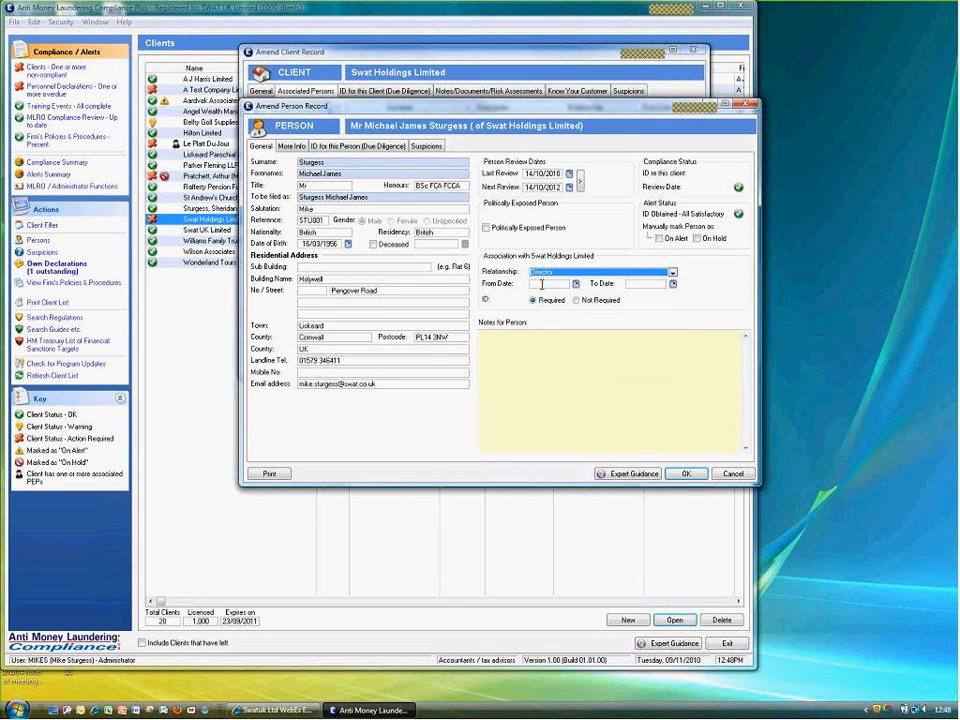
{"action": "left_click", "coordinate": [585, 272]}
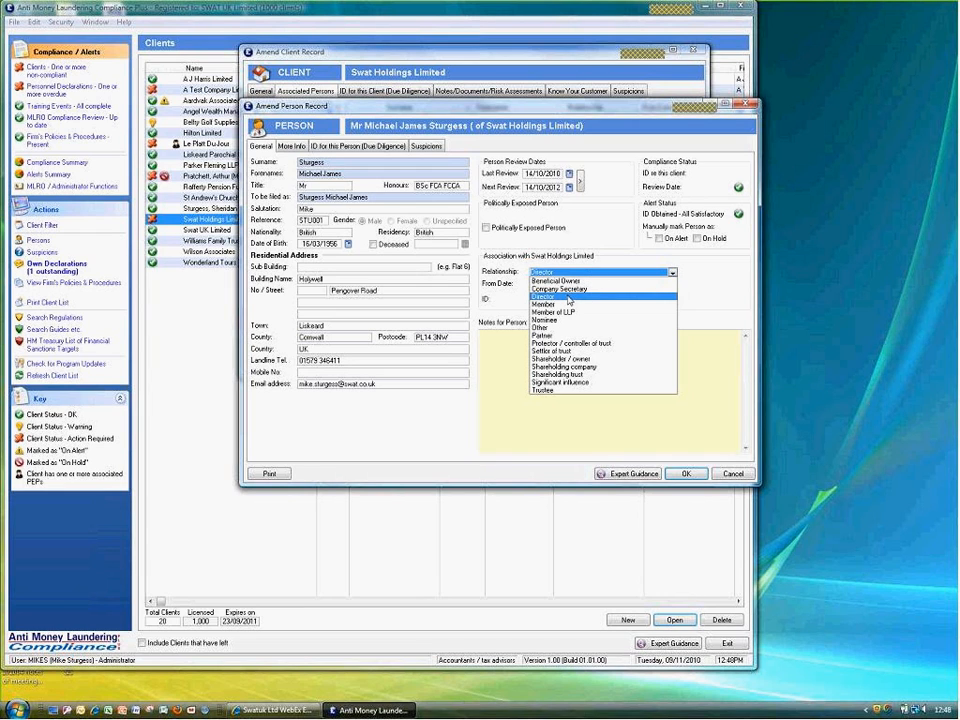
{"action": "left_click", "coordinate": [555, 281]}
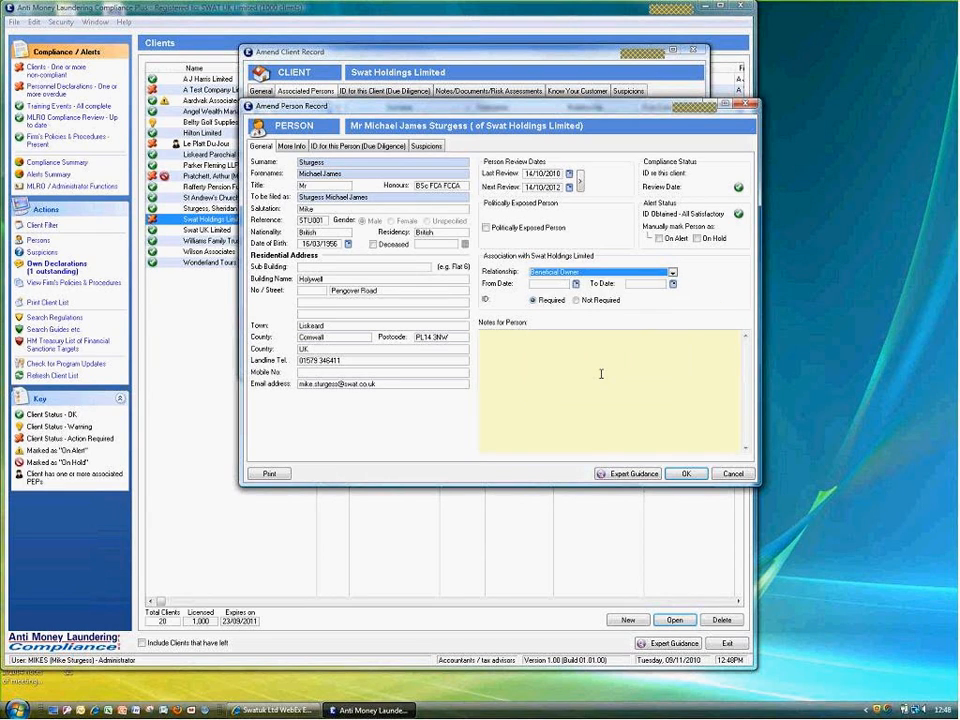
{"action": "left_click", "coordinate": [684, 473]}
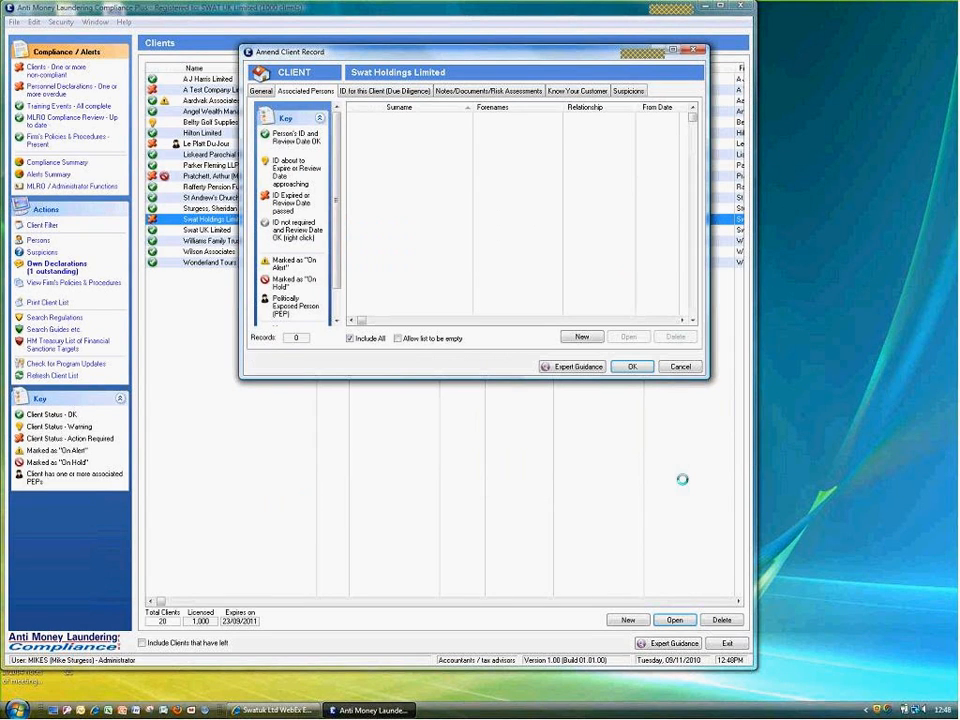
Save Swat Holdings Limited's record, reopen it to check the Know Your Customer tab, then close it
{"action": "left_click", "coordinate": [260, 91]}
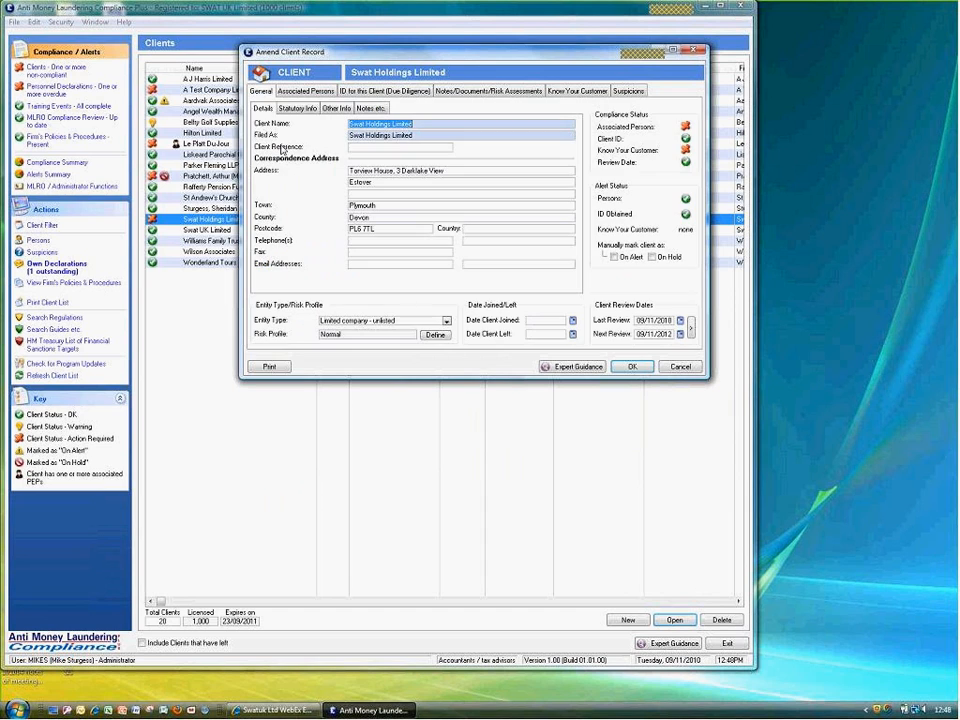
{"action": "left_click", "coordinate": [634, 370]}
{"action": "double_click", "coordinate": [246, 222]}
{"action": "left_click", "coordinate": [686, 150]}
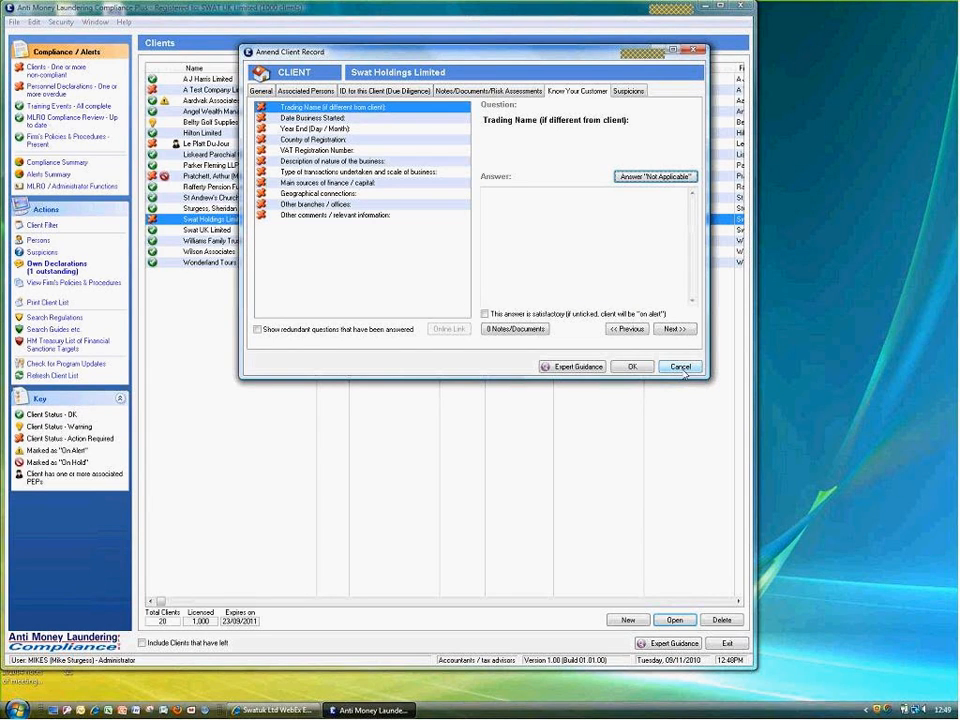
{"action": "left_click", "coordinate": [632, 368]}
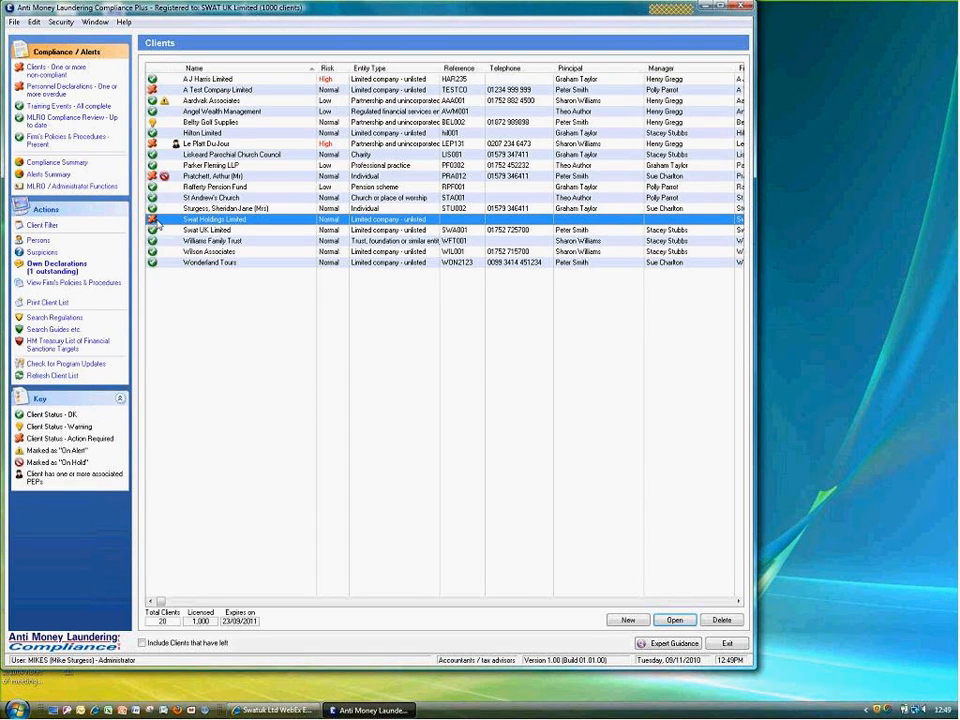
{"action": "left_click", "coordinate": [44, 318]}
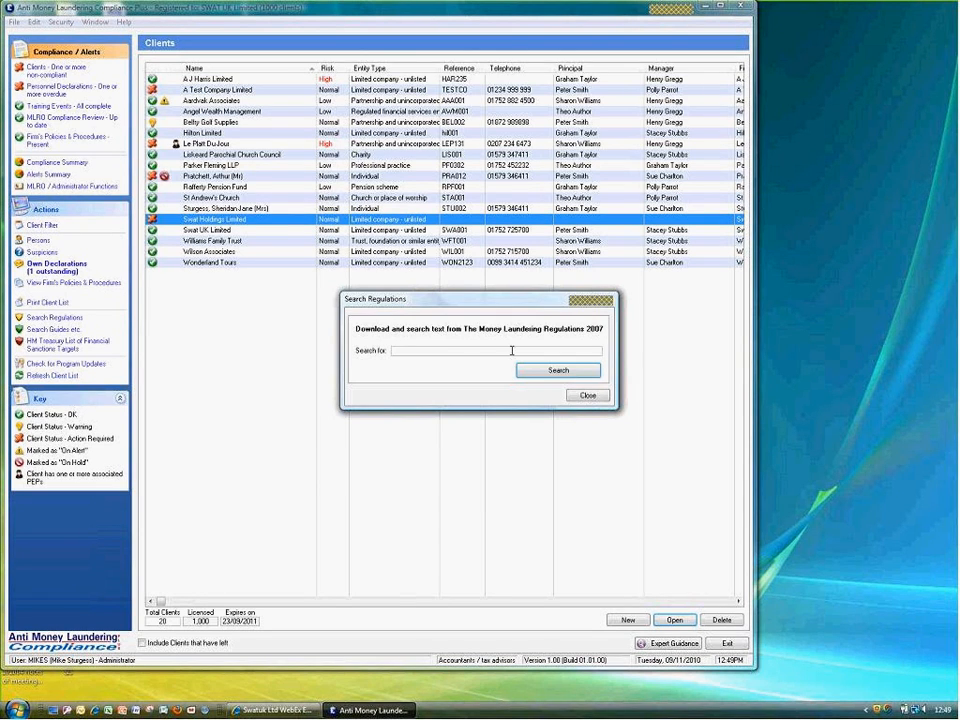
{"action": "type", "text": "Supervisory"}
{"action": "left_click", "coordinate": [545, 373]}
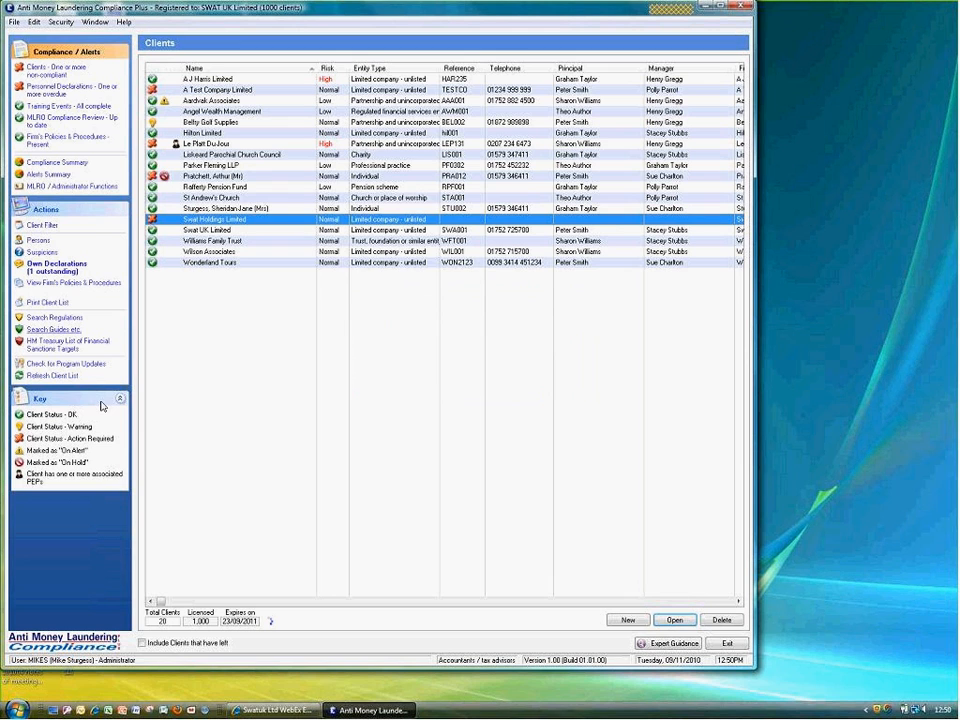
{"action": "left_click", "coordinate": [56, 330]}
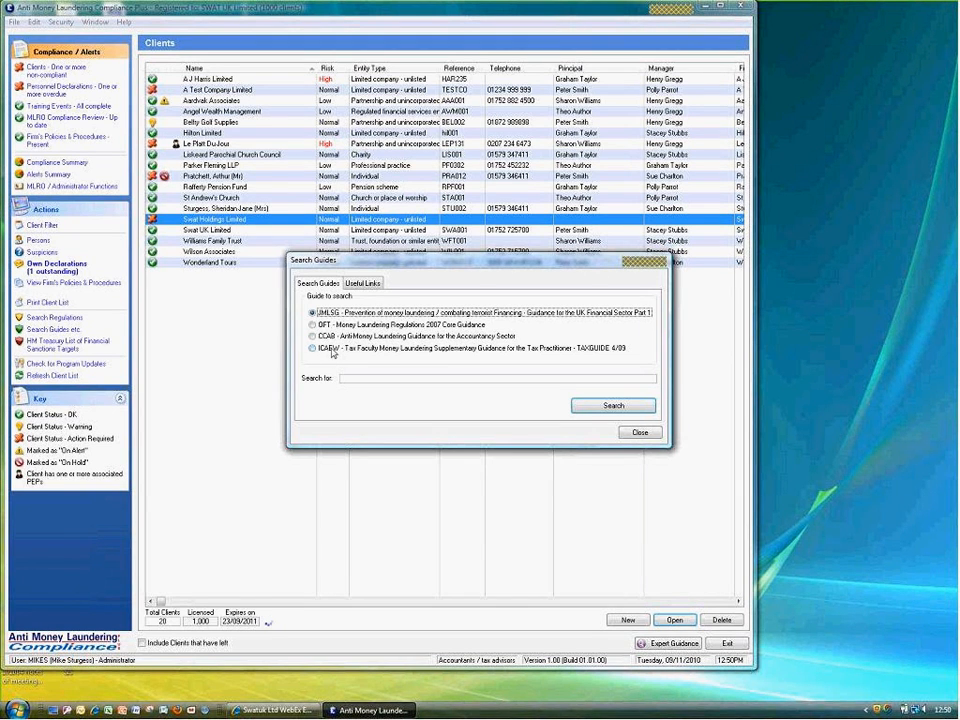
{"action": "left_click", "coordinate": [351, 287]}
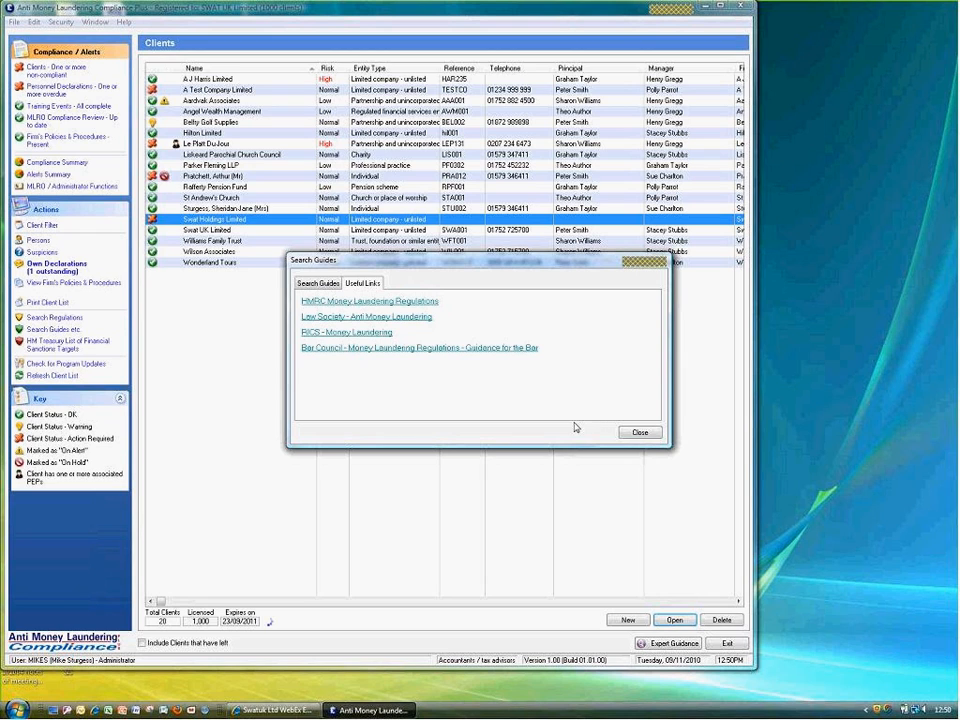
{"action": "left_click", "coordinate": [638, 433]}
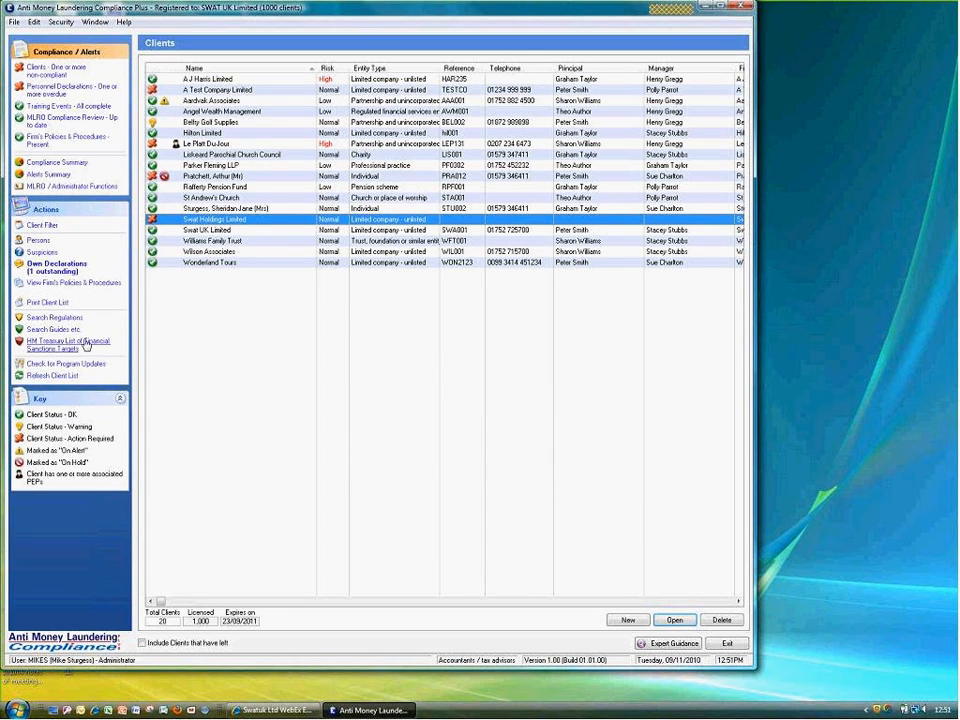
Open MLRO / Administrator Functions, view past and present MLROs, then the ICAEW registration from 01/03/2004
{"action": "mouse_move", "coordinate": [38, 122]}
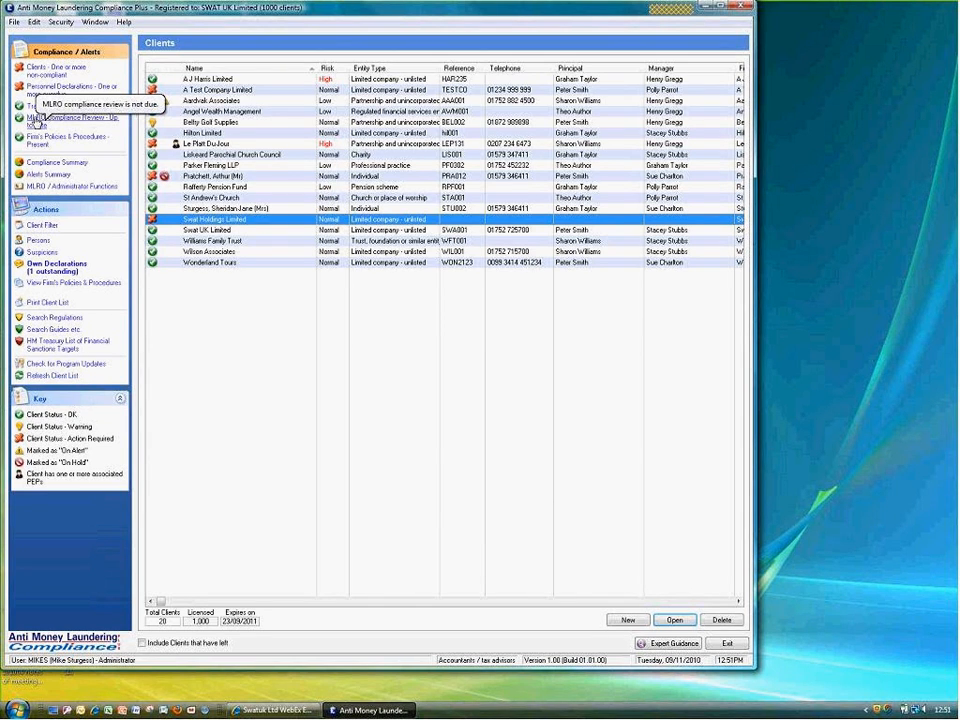
{"action": "left_click", "coordinate": [36, 121]}
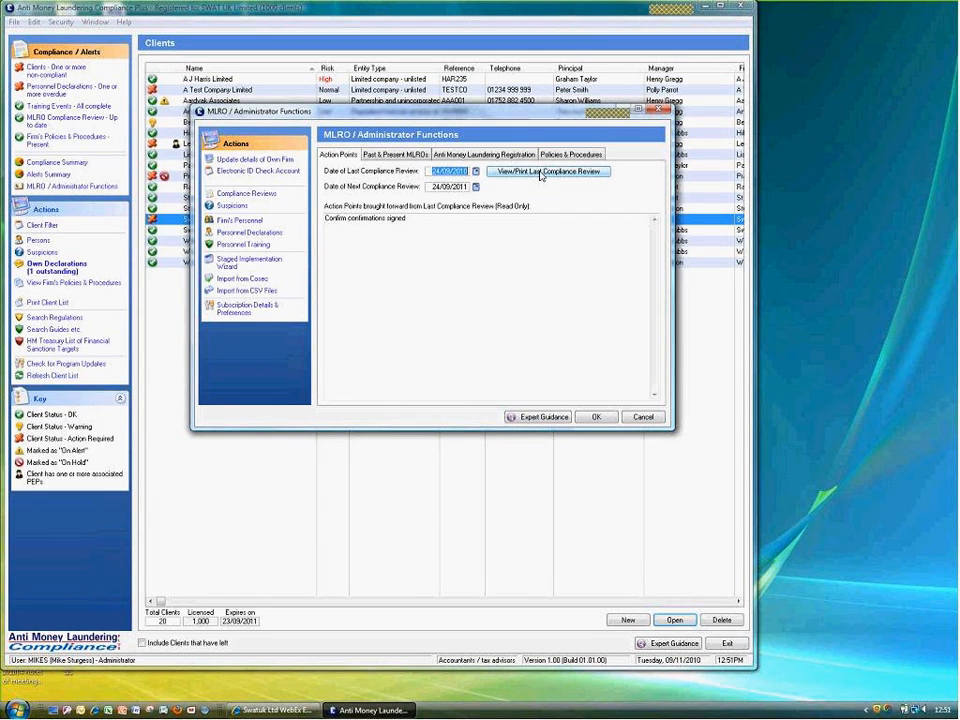
{"action": "left_click", "coordinate": [395, 154]}
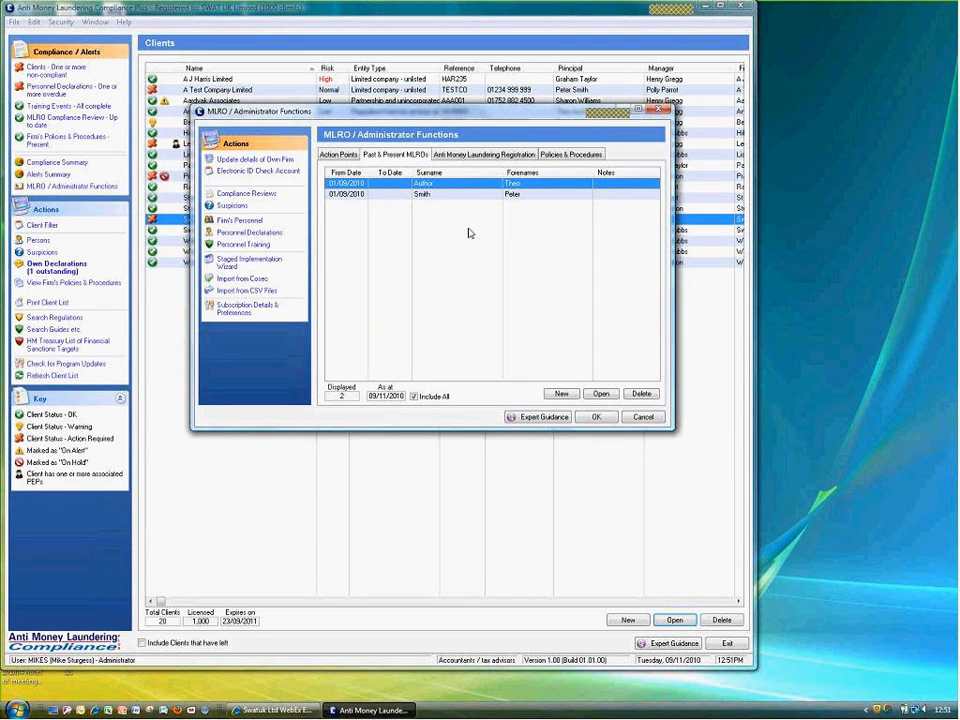
{"action": "left_click", "coordinate": [461, 155]}
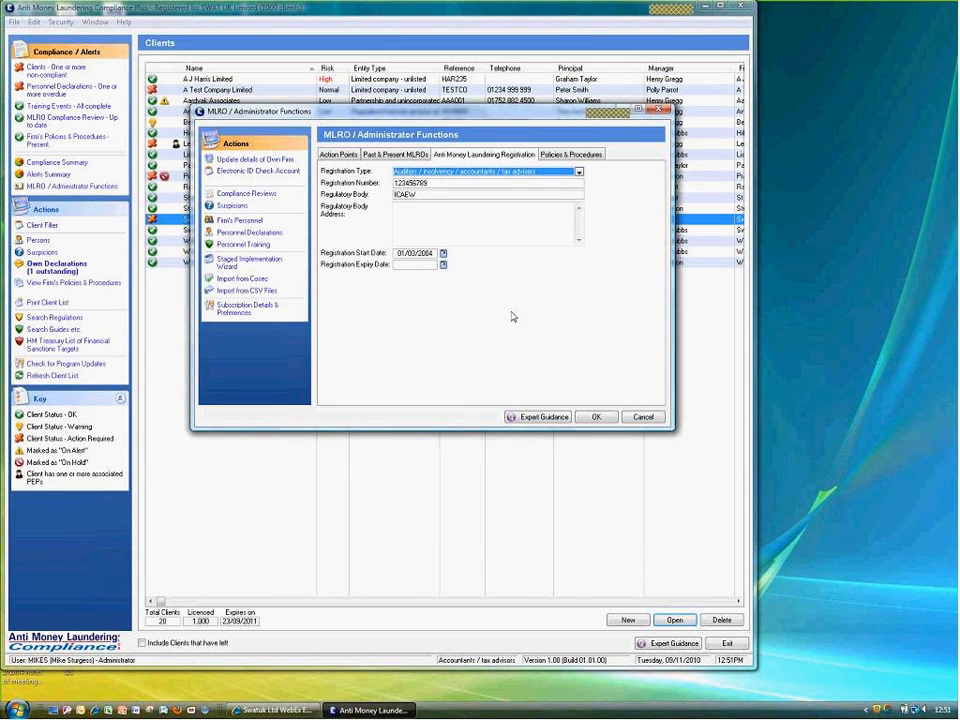
Keep the existing registration type, review policies and the personnel list, then close Administrator Functions
{"action": "left_click", "coordinate": [458, 172]}
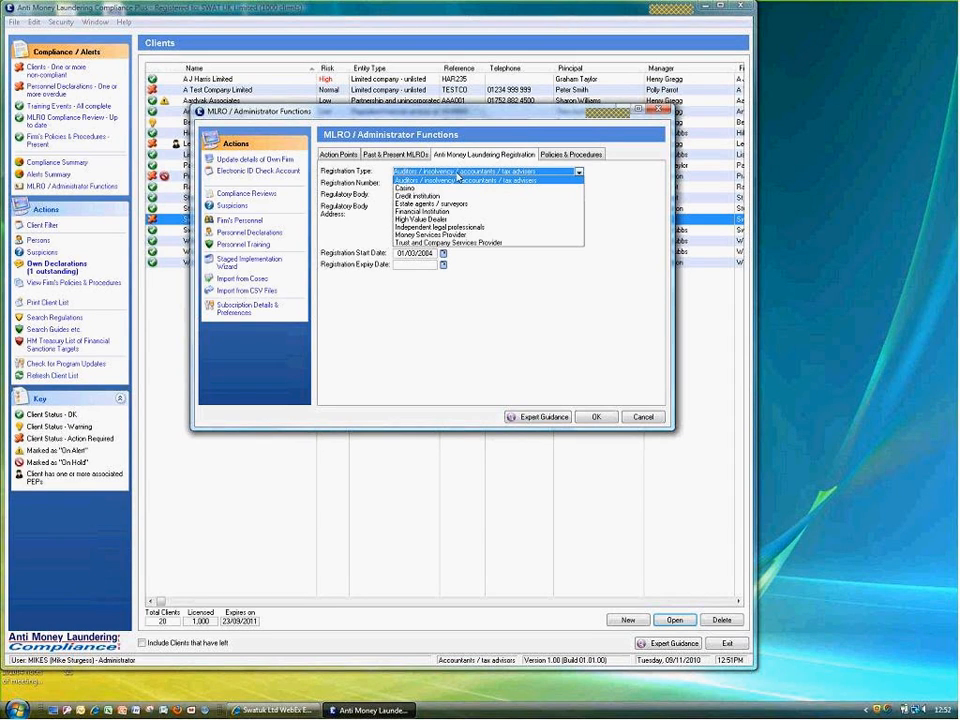
{"action": "left_click", "coordinate": [619, 184]}
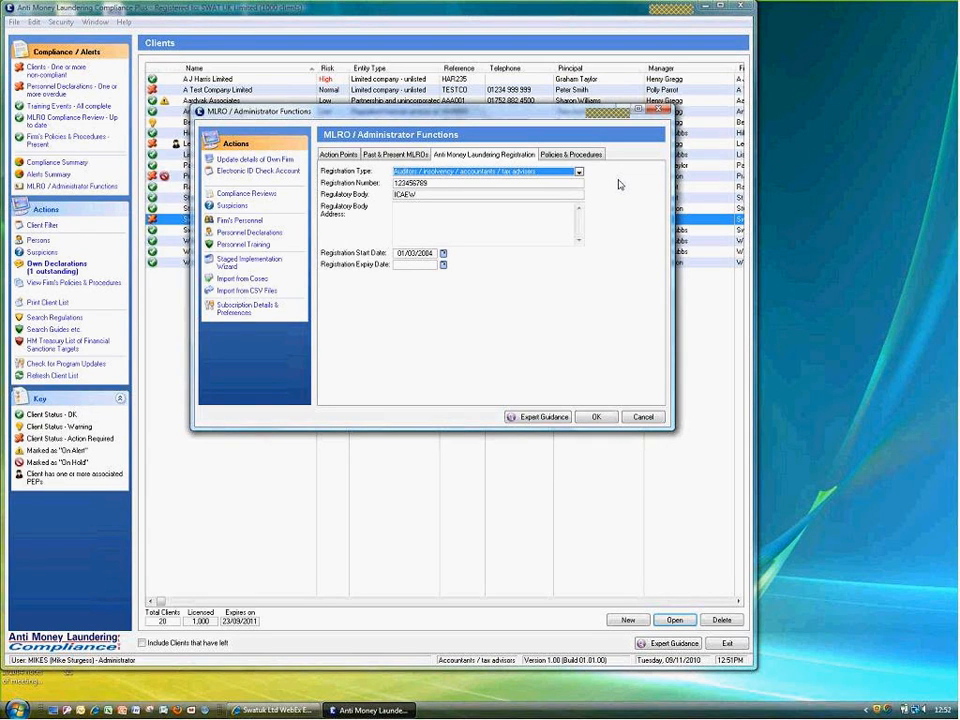
{"action": "left_click", "coordinate": [582, 156]}
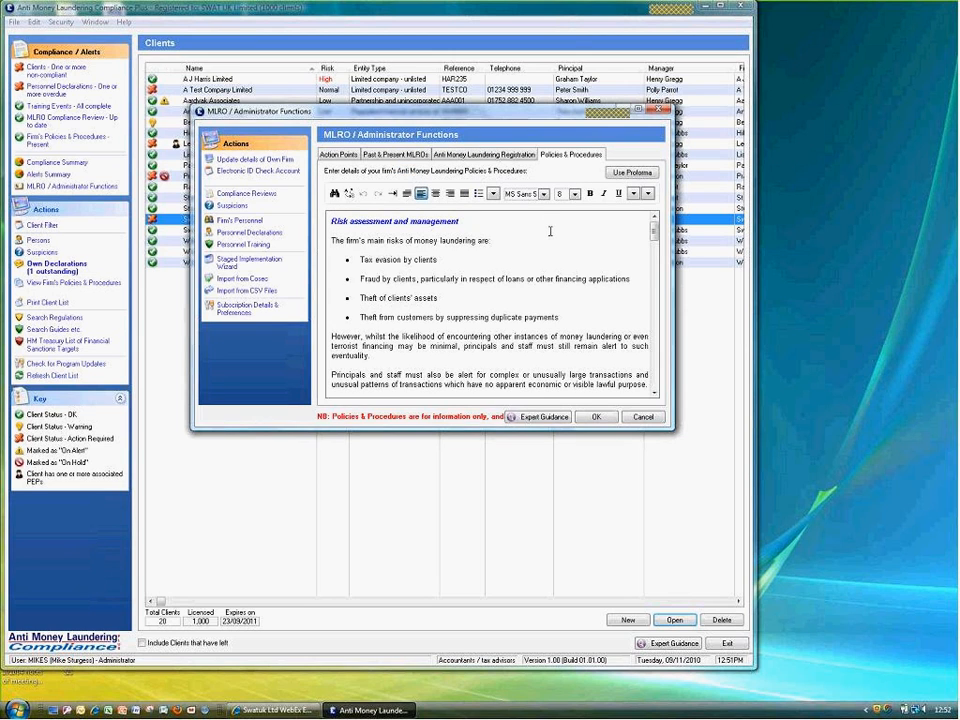
{"action": "left_click", "coordinate": [233, 221]}
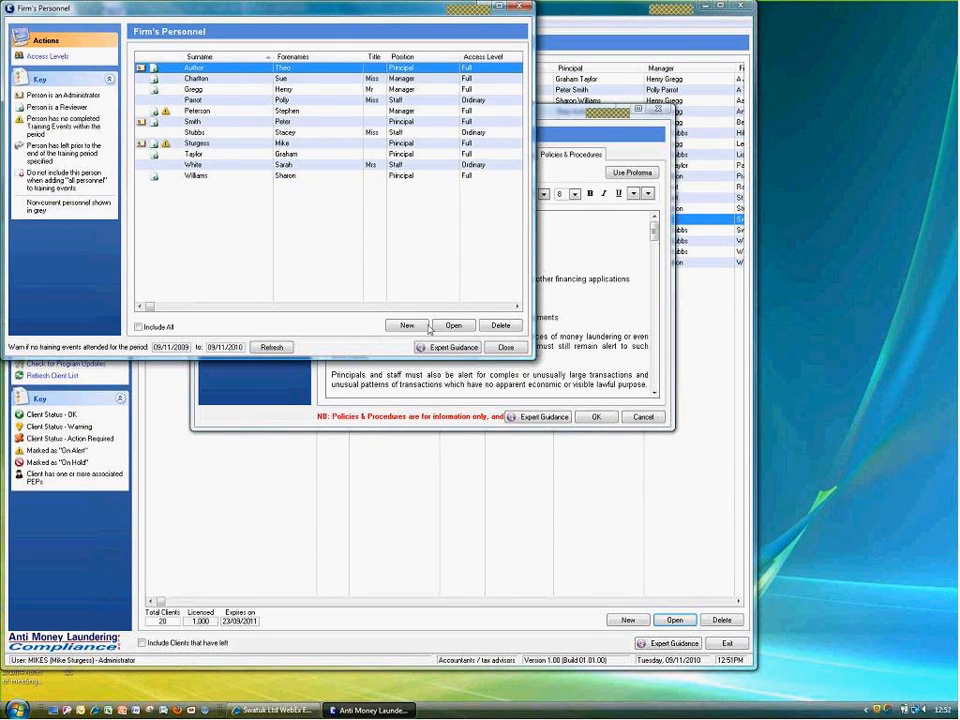
{"action": "left_click", "coordinate": [503, 348]}
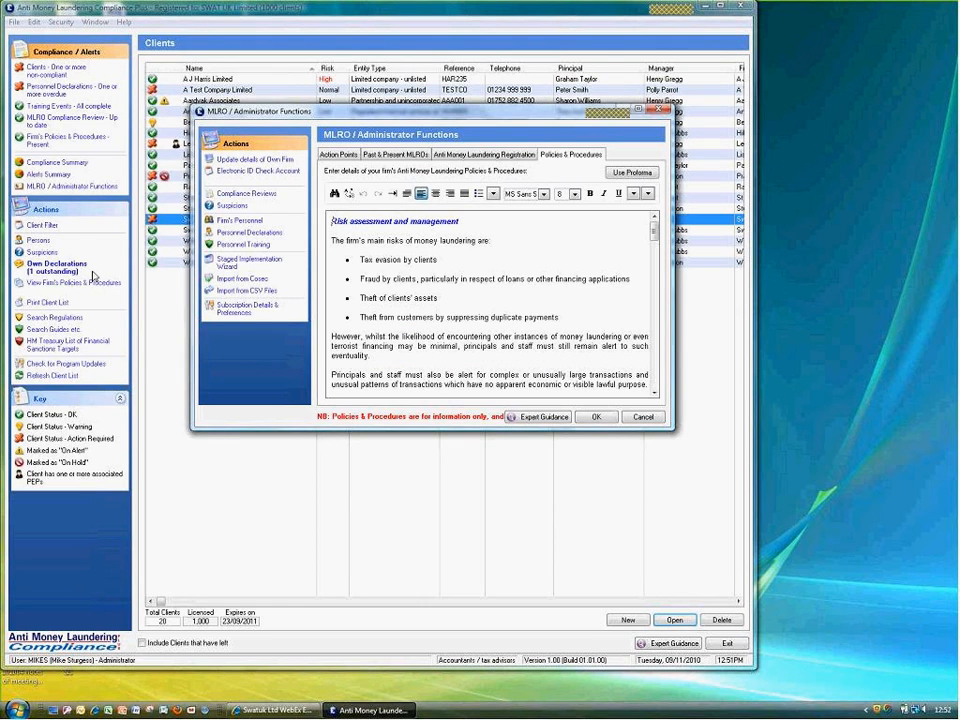
{"action": "left_click", "coordinate": [596, 417]}
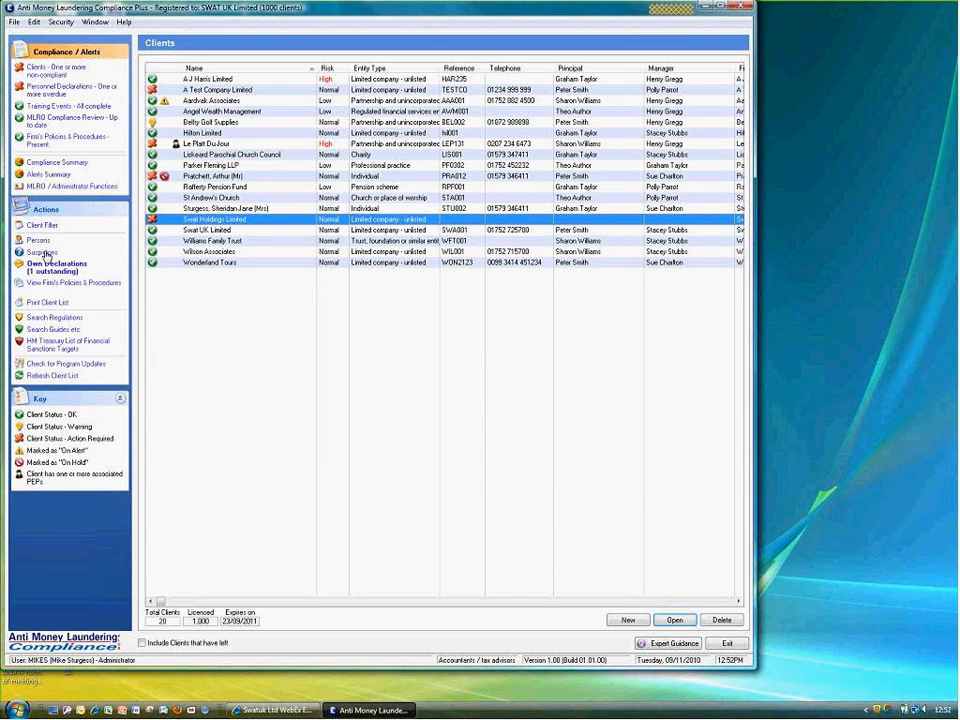
{"action": "left_click", "coordinate": [45, 253]}
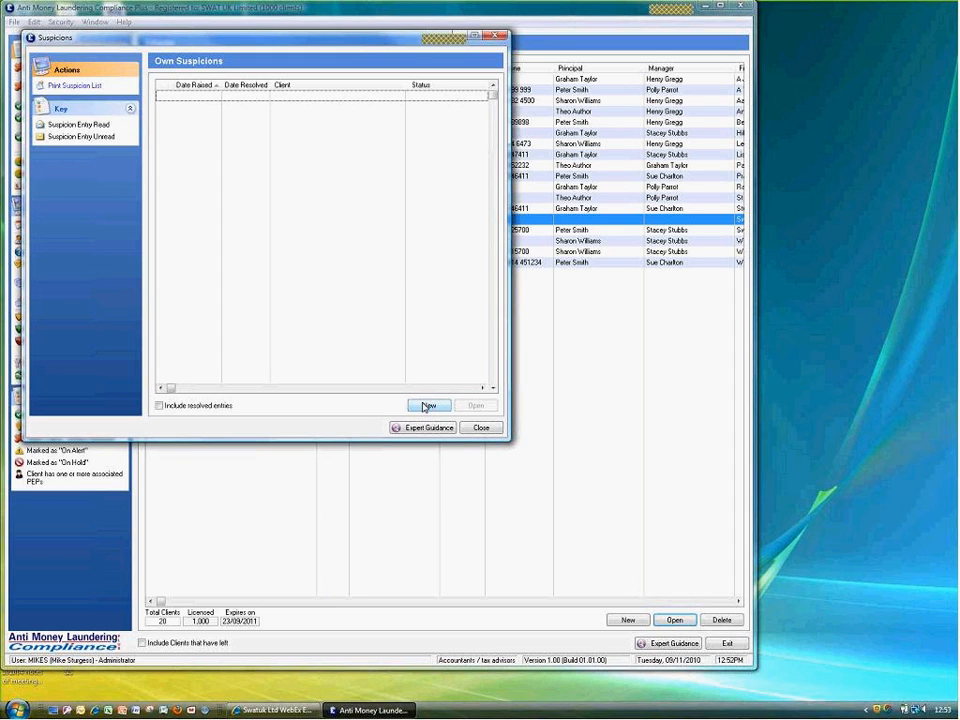
{"action": "left_click", "coordinate": [481, 428]}
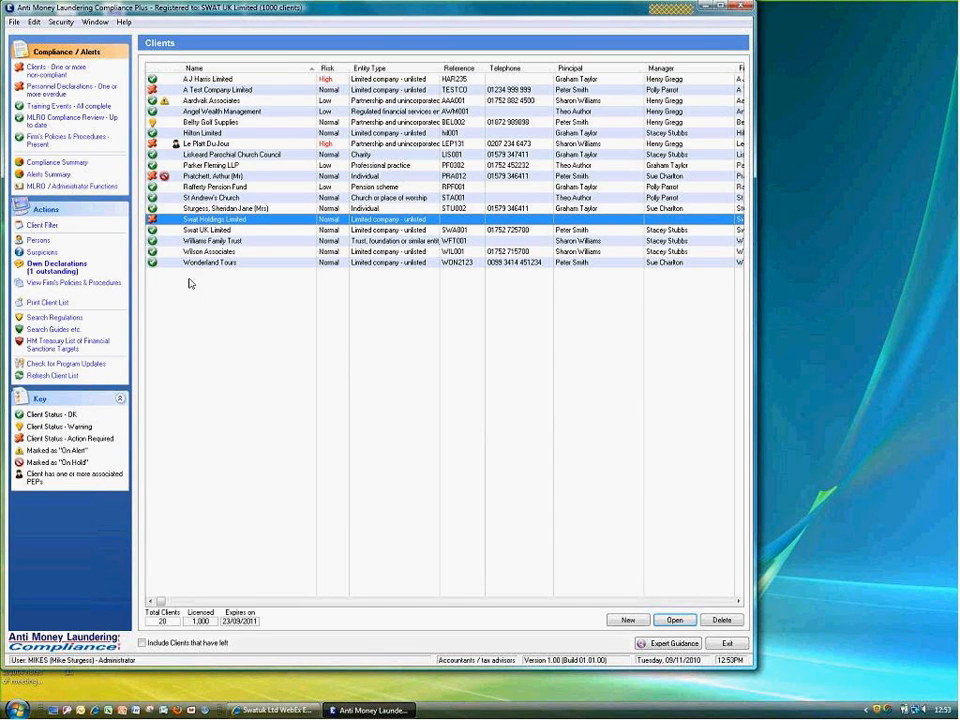
{"action": "left_click", "coordinate": [39, 124]}
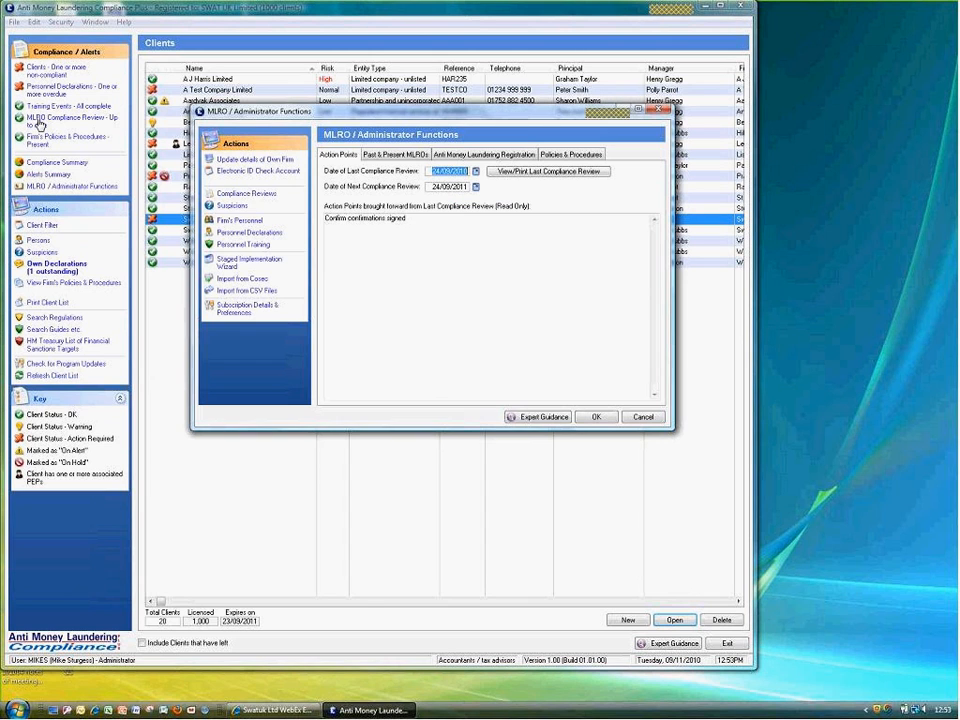
{"action": "left_click", "coordinate": [241, 233]}
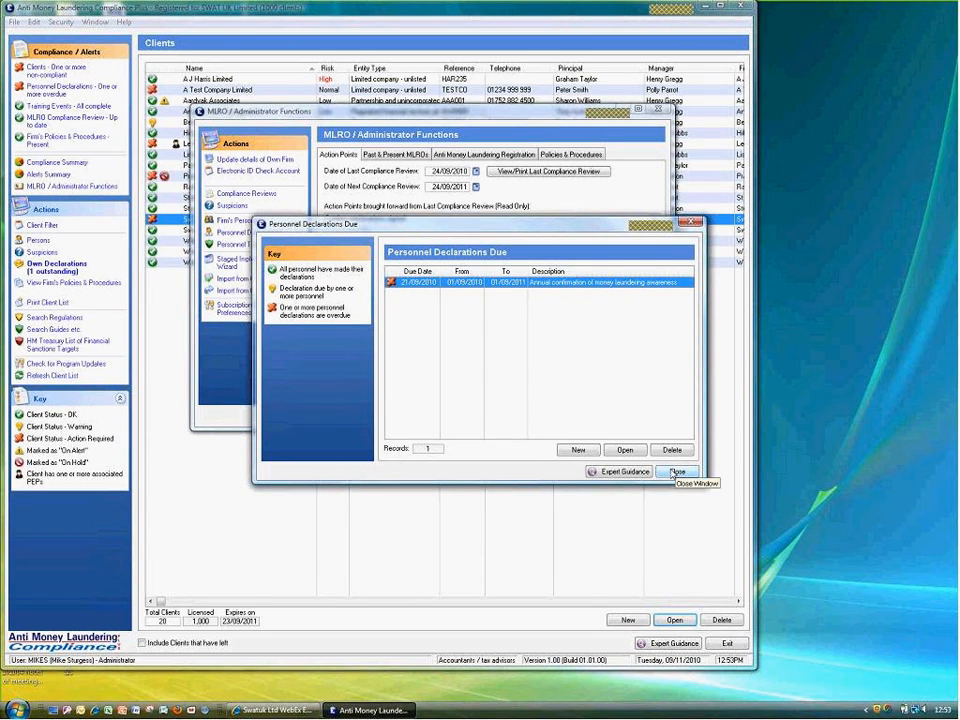
{"action": "left_click", "coordinate": [674, 472]}
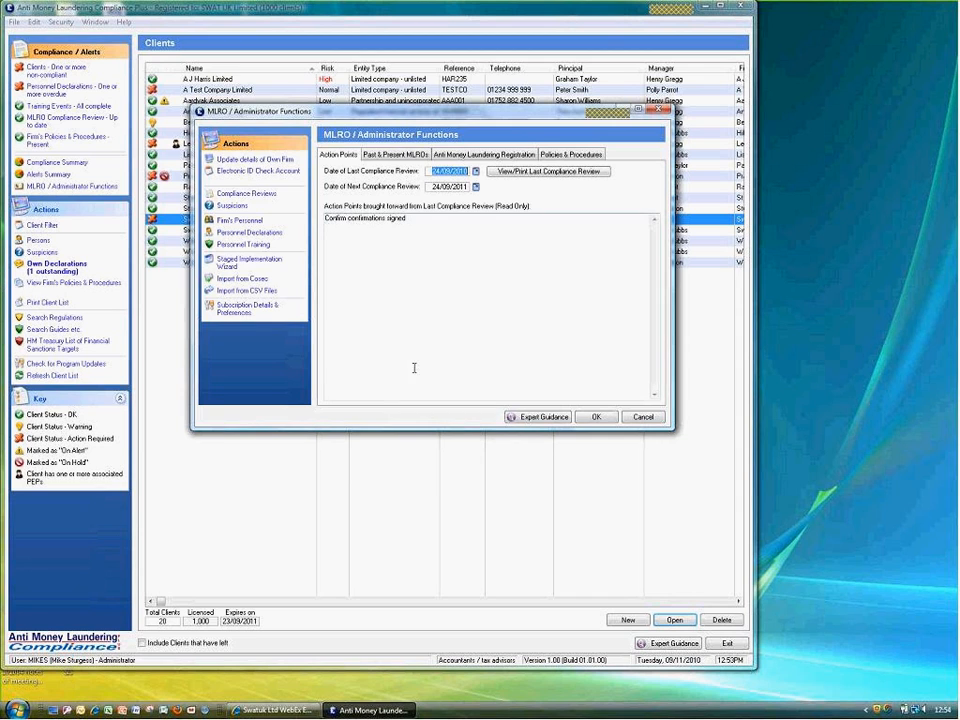
{"action": "left_click", "coordinate": [643, 417]}
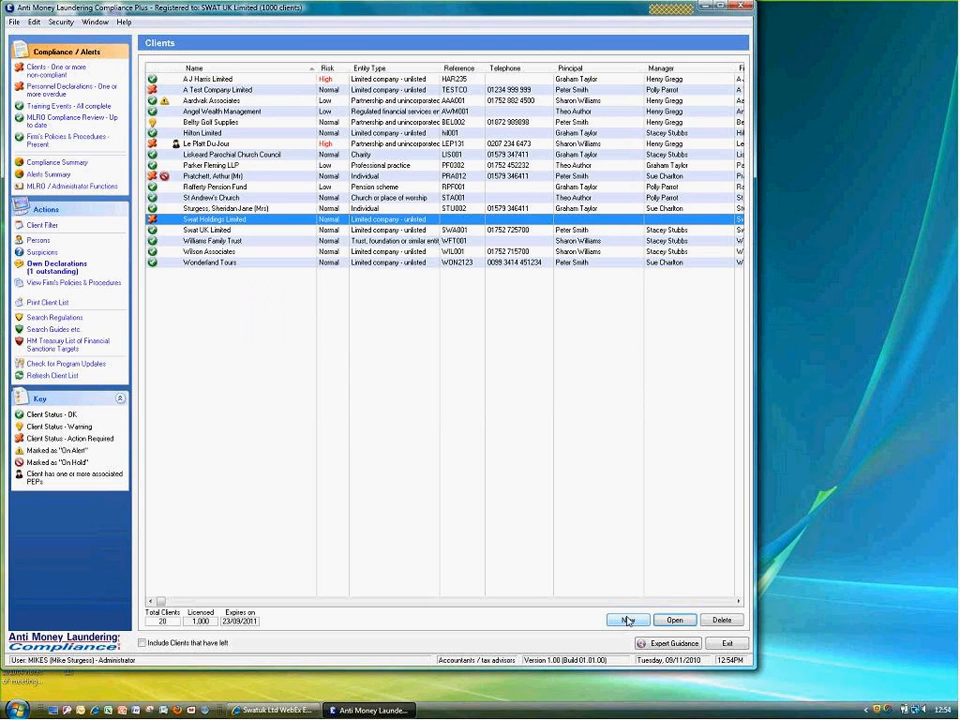
Start and abandon a new client without choosing an entity type, then select Parker Fleming LLP
{"action": "left_click", "coordinate": [628, 620]}
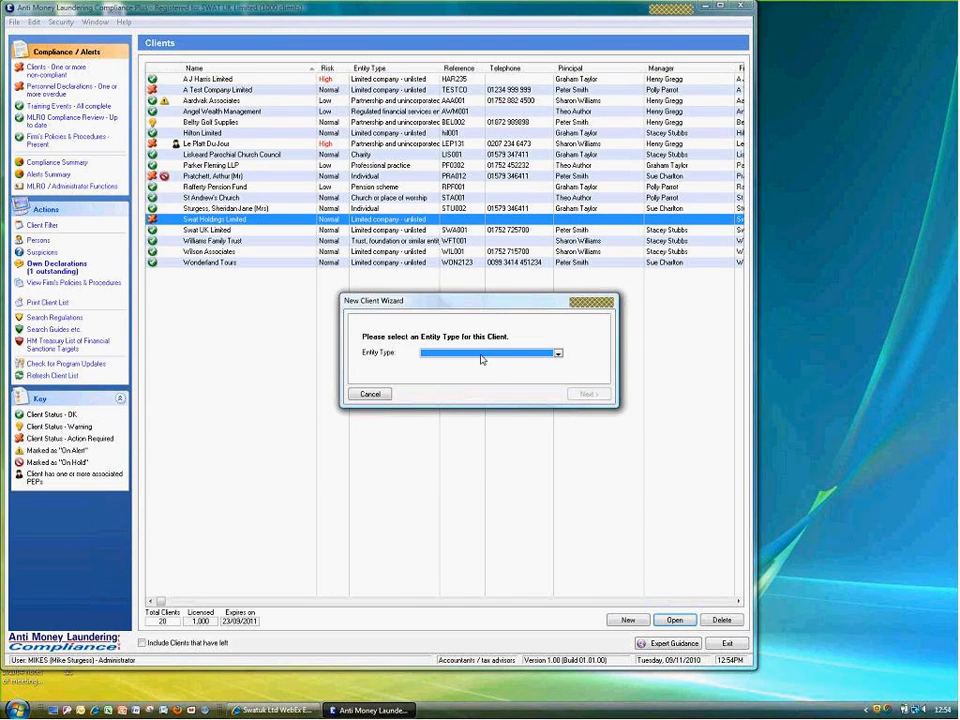
{"action": "left_click", "coordinate": [481, 354]}
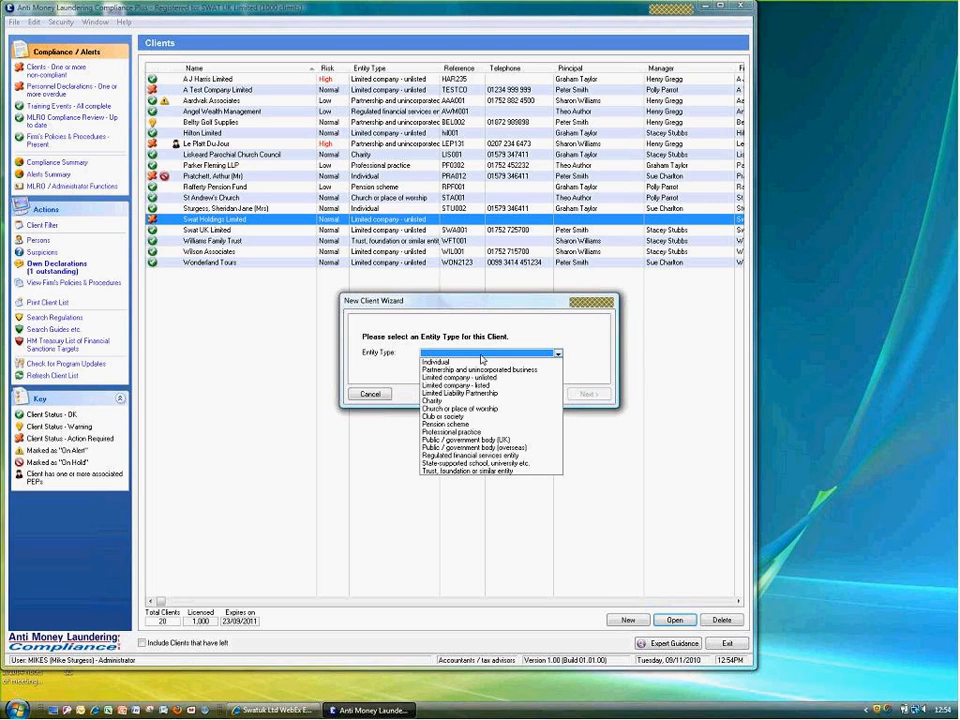
{"action": "left_click", "coordinate": [605, 436]}
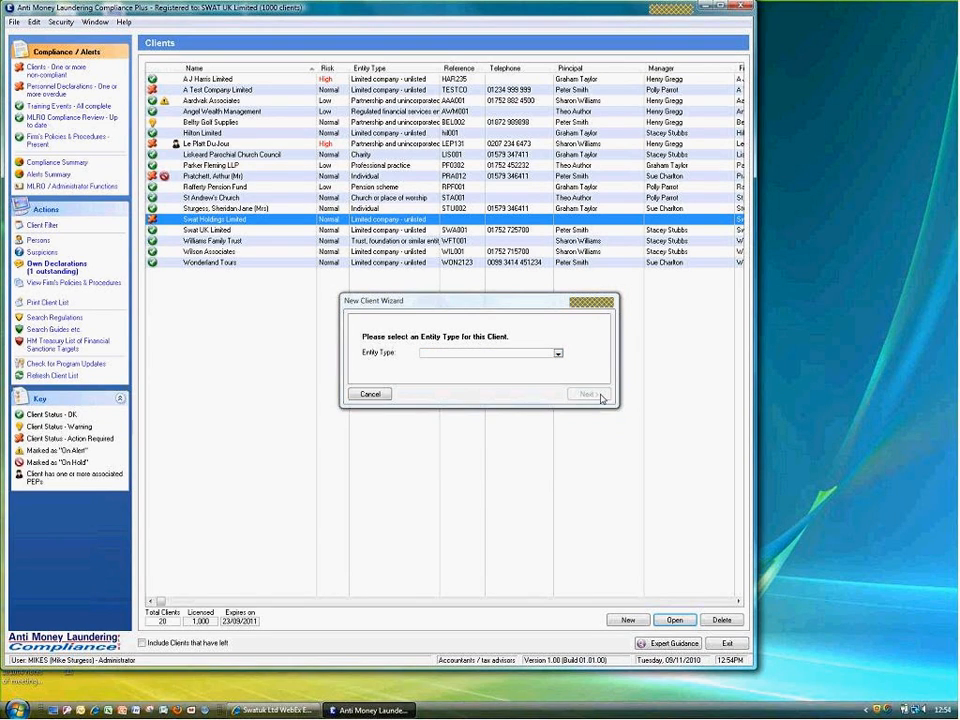
{"action": "left_click", "coordinate": [366, 394]}
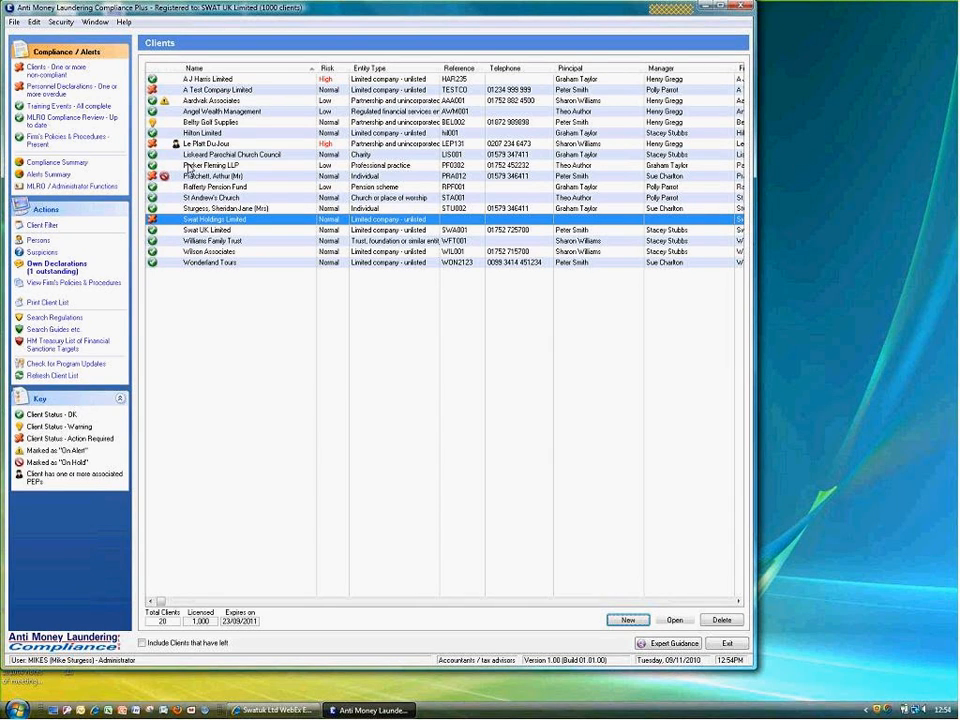
{"action": "left_click", "coordinate": [188, 167]}
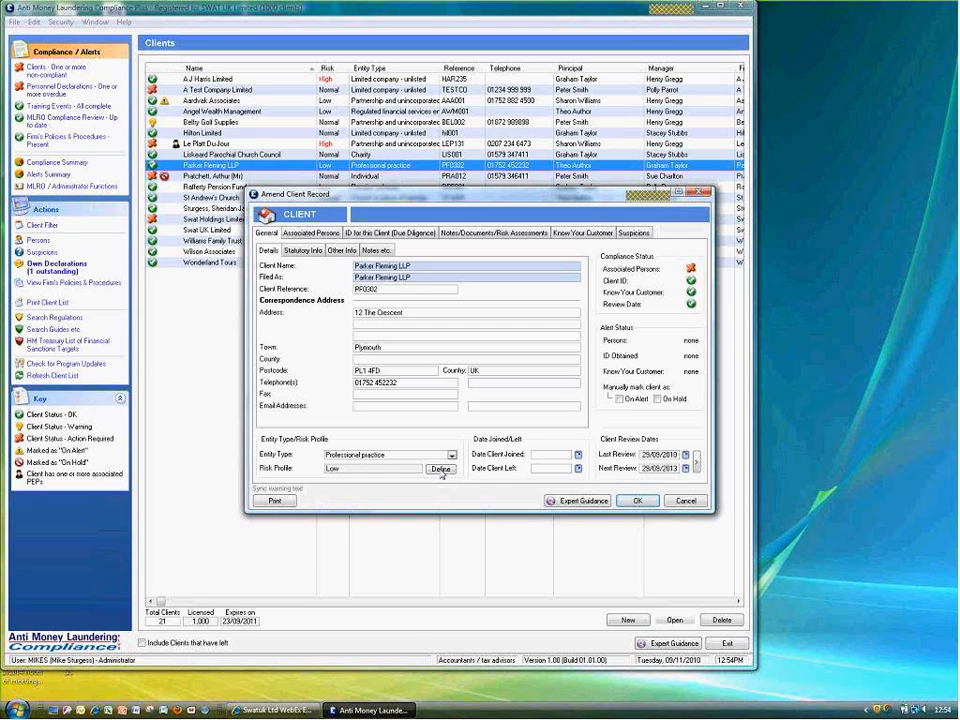
Answer the risk wizard: a business, no higher-risk factors, individuals met, no professional body; accept Normal
{"action": "left_click", "coordinate": [441, 470]}
{"action": "left_click", "coordinate": [429, 374]}
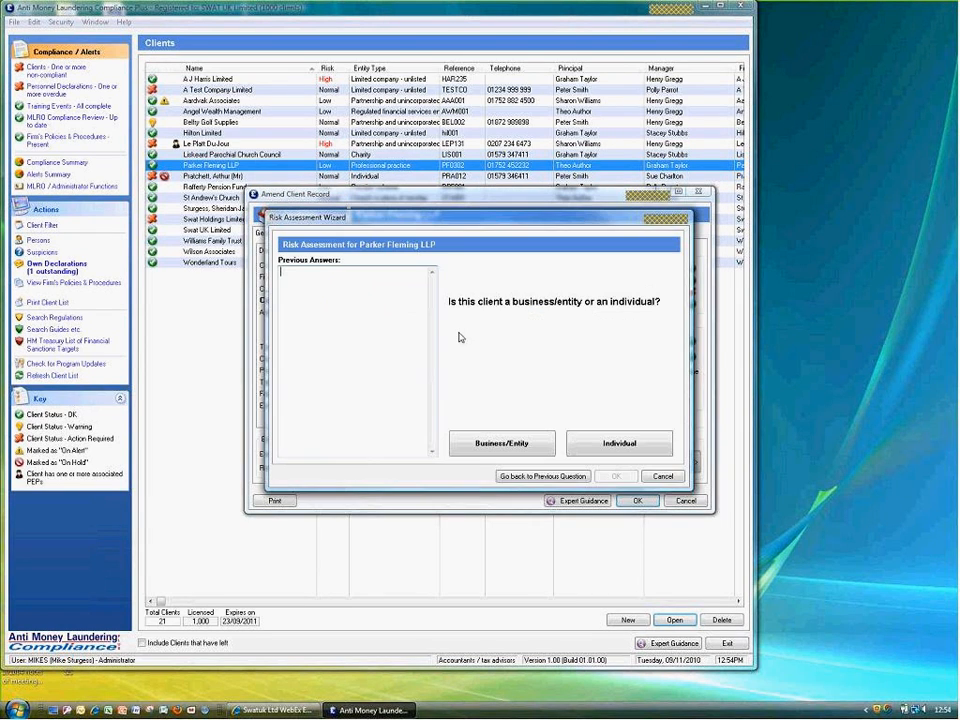
{"action": "left_click", "coordinate": [503, 446]}
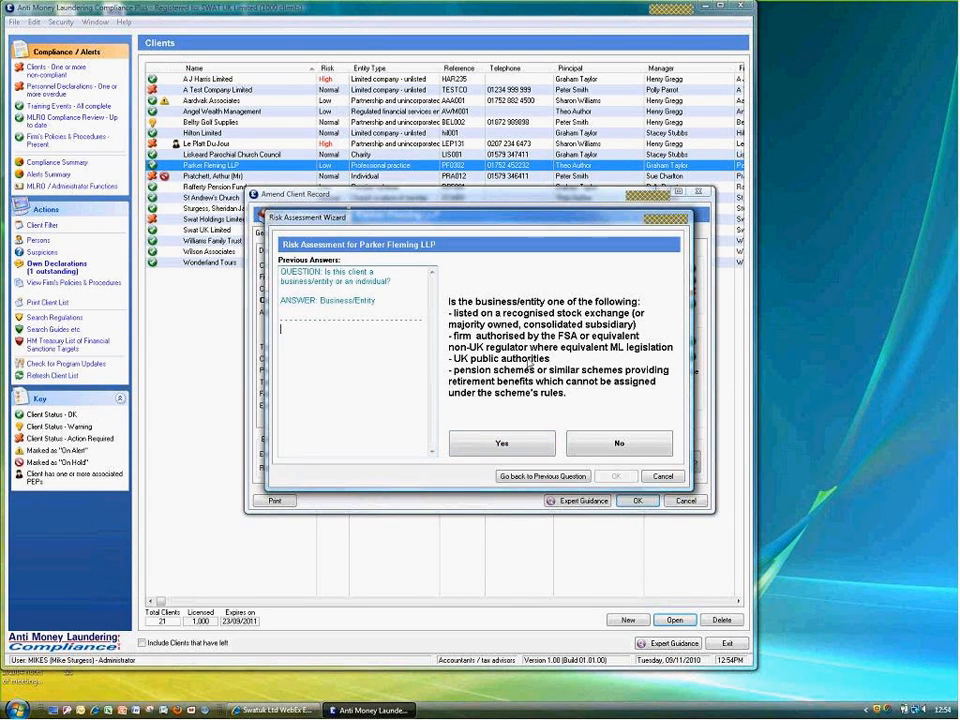
{"action": "left_click", "coordinate": [597, 446]}
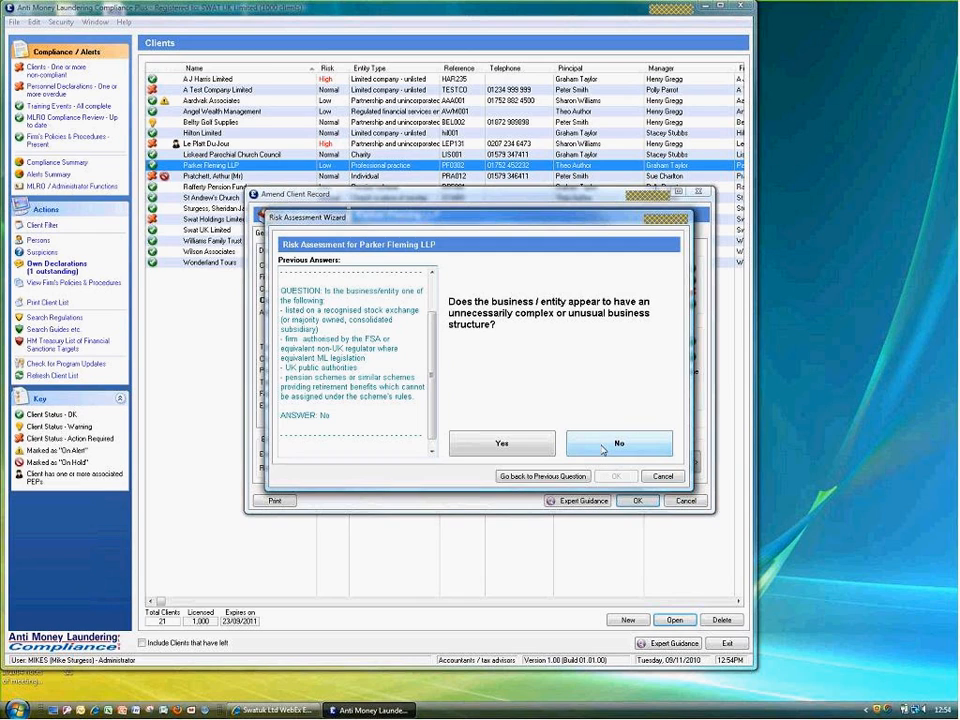
{"action": "left_click", "coordinate": [603, 449]}
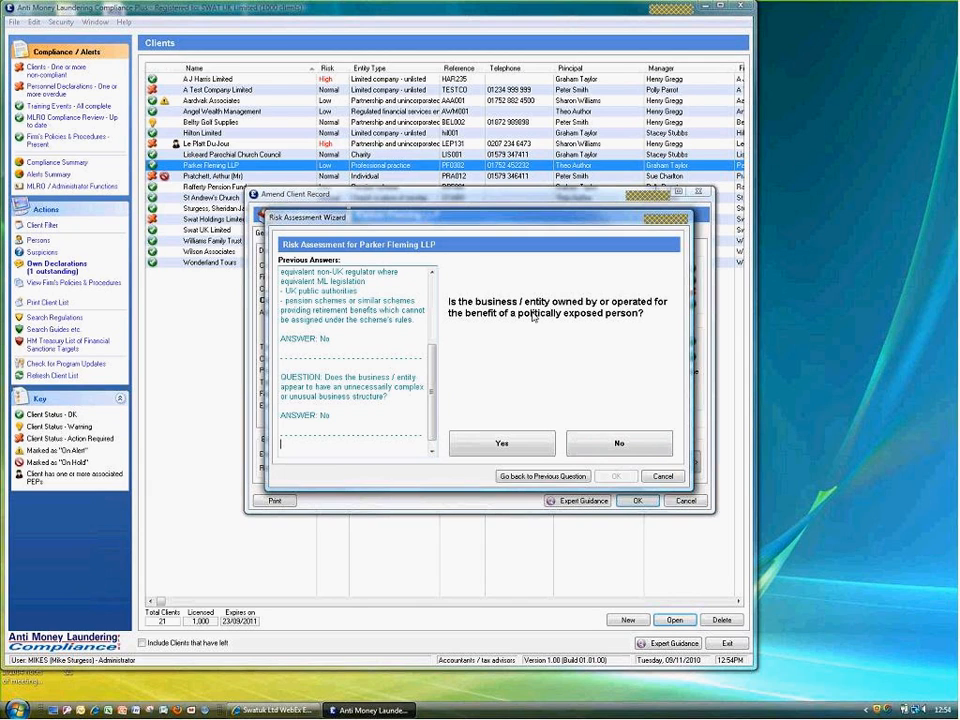
{"action": "left_click", "coordinate": [617, 446]}
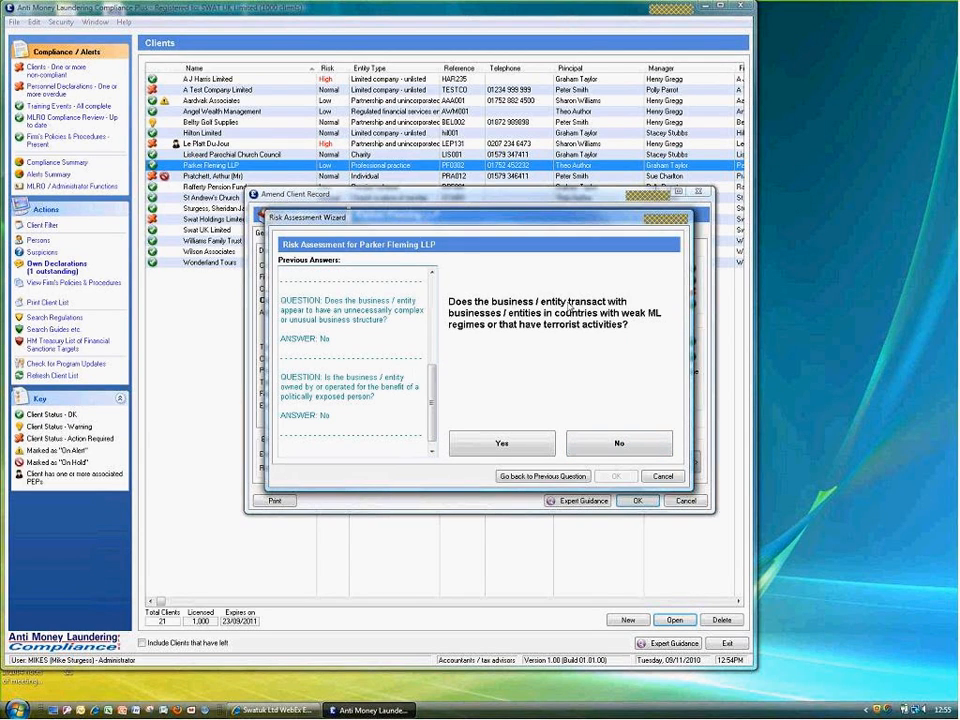
{"action": "left_click", "coordinate": [630, 445]}
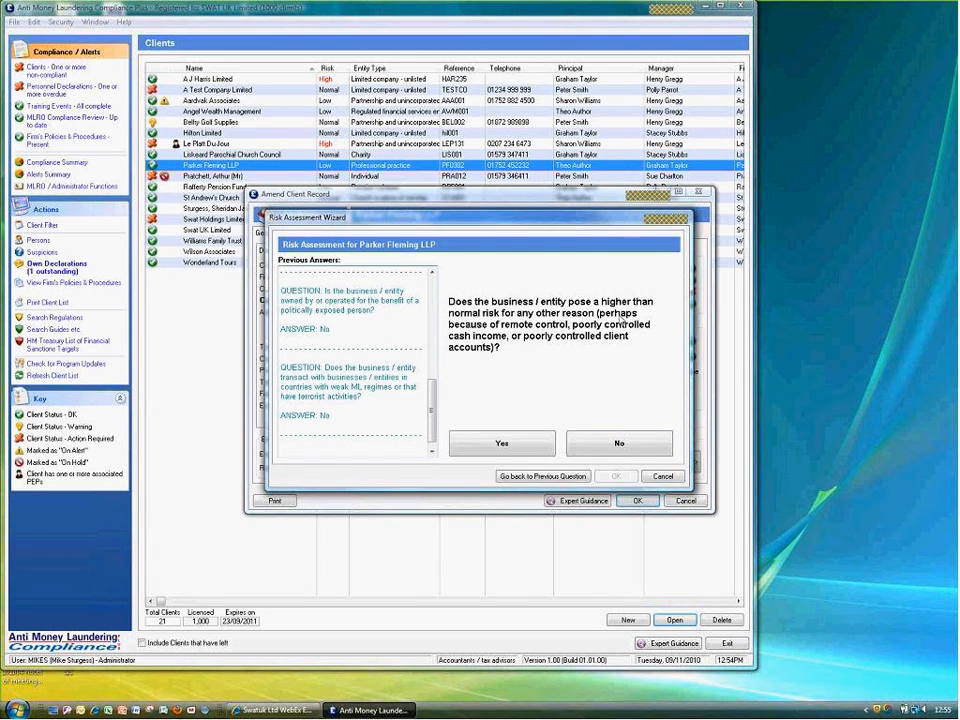
{"action": "left_click", "coordinate": [618, 442]}
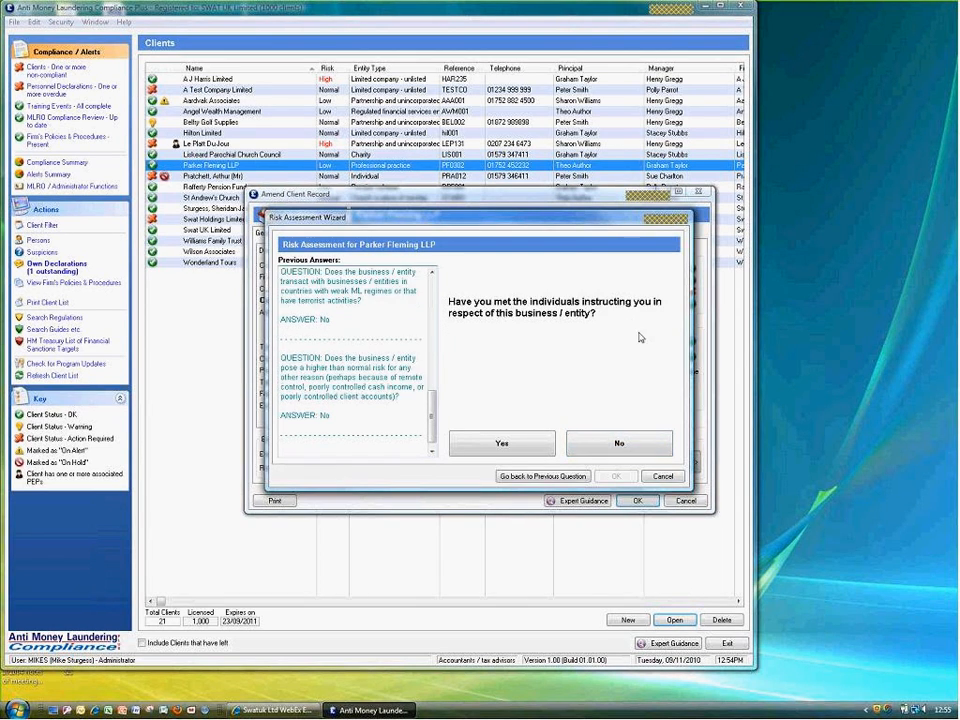
{"action": "left_click", "coordinate": [532, 446]}
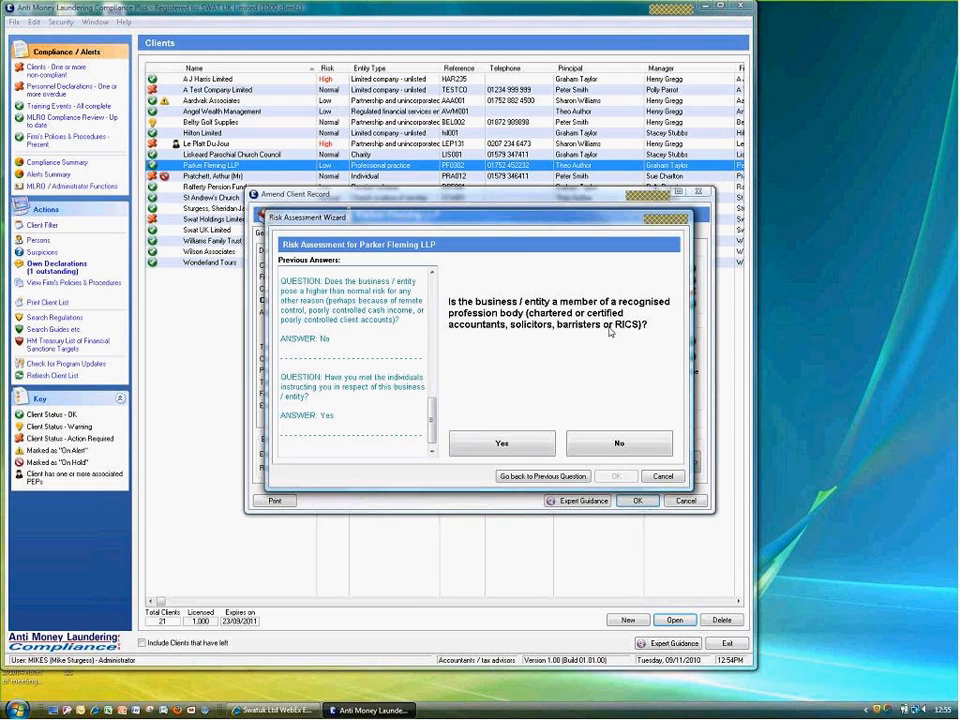
{"action": "left_click", "coordinate": [610, 447]}
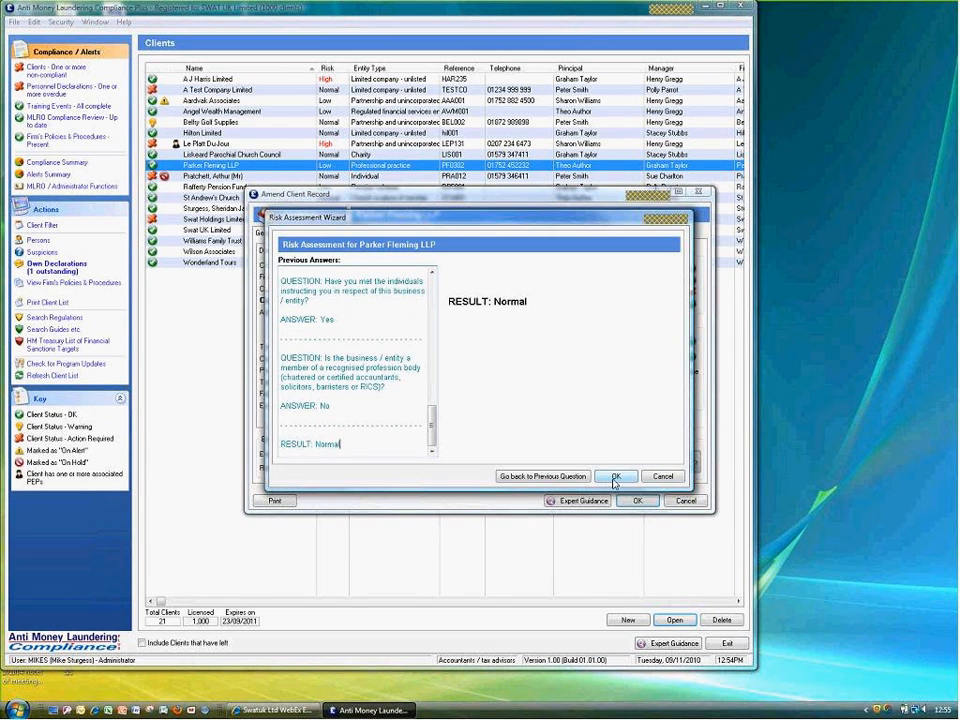
{"action": "left_click", "coordinate": [615, 477]}
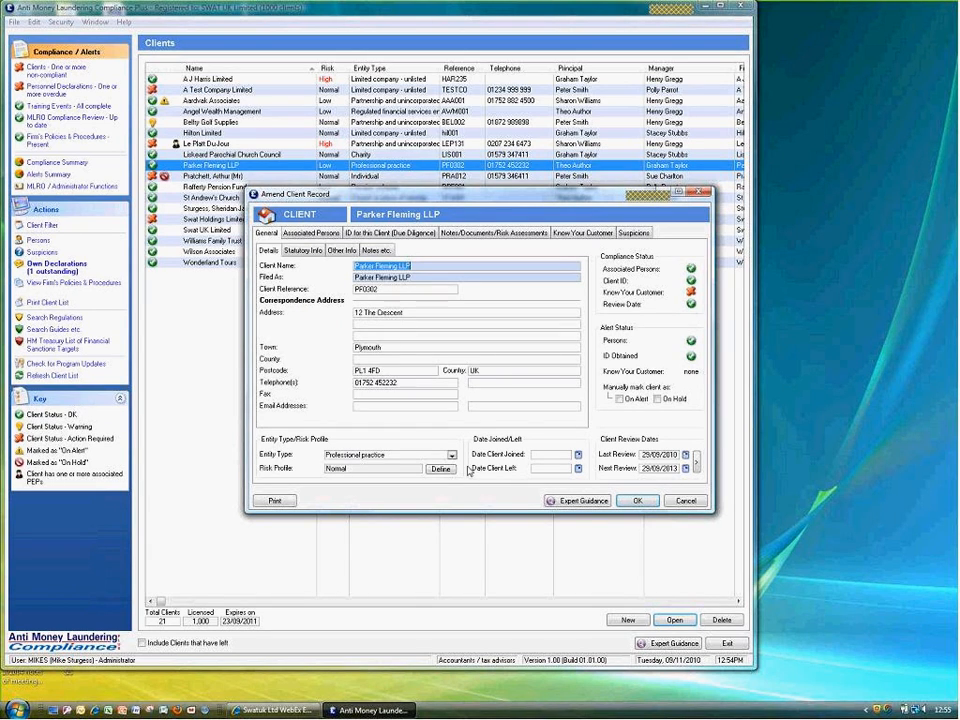
Check Parker Fleming LLP's notes and save the amended record with Normal risk
{"action": "left_click", "coordinate": [375, 251]}
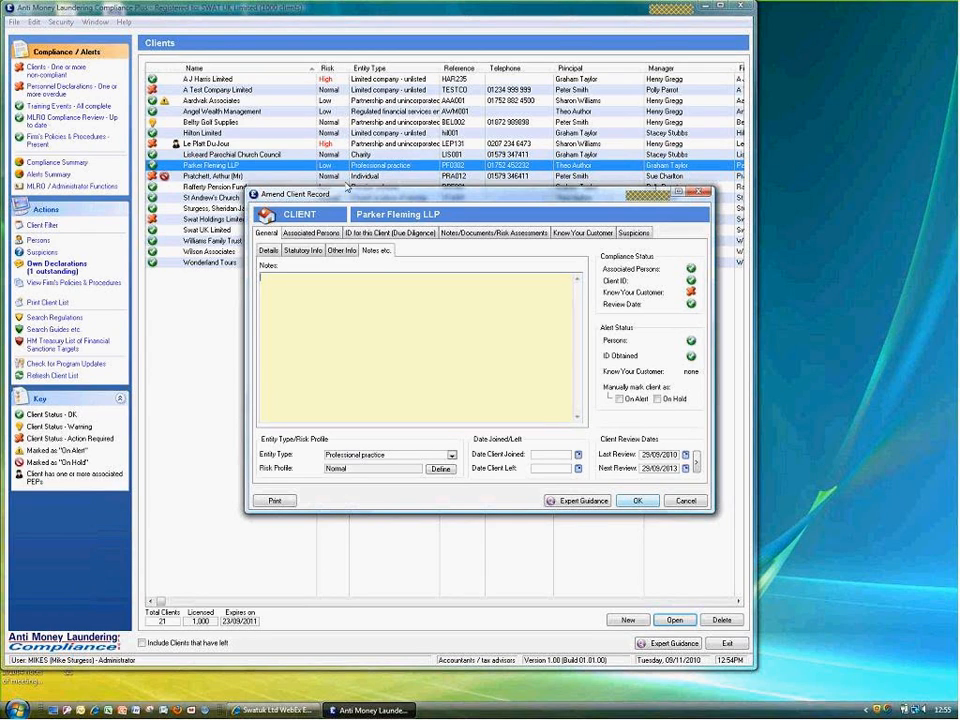
{"action": "left_click", "coordinate": [635, 502]}
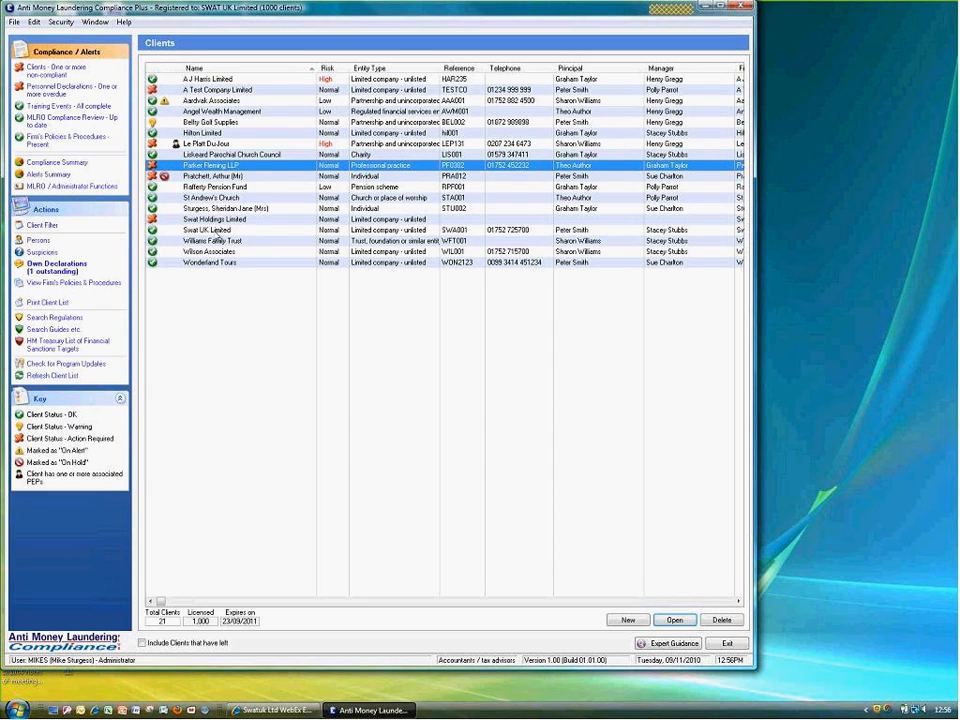
{"action": "double_click", "coordinate": [218, 232]}
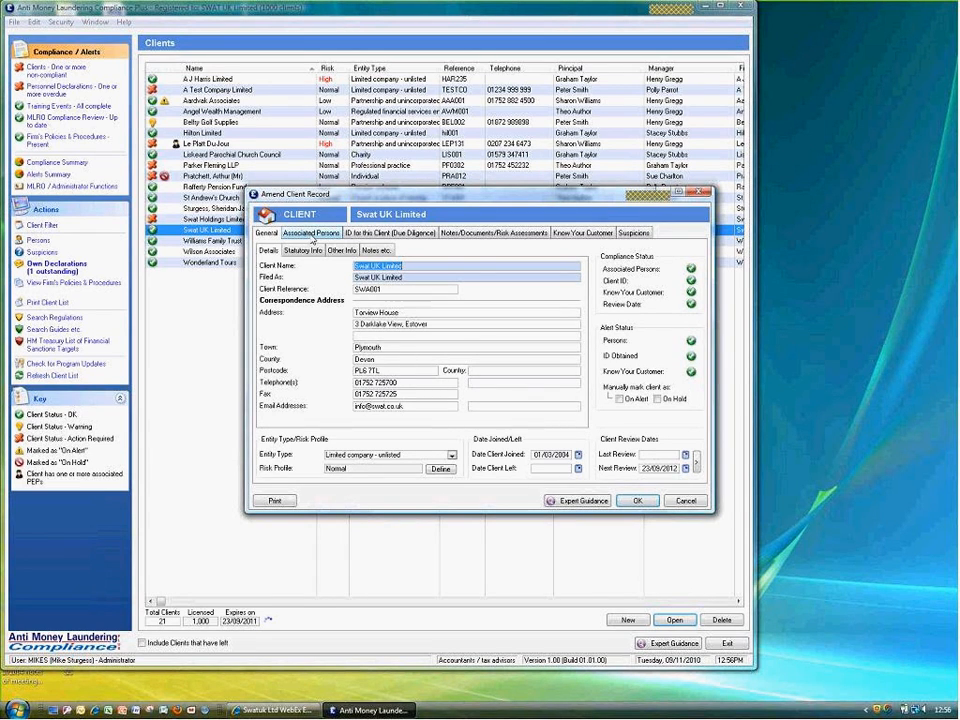
{"action": "left_click", "coordinate": [376, 252]}
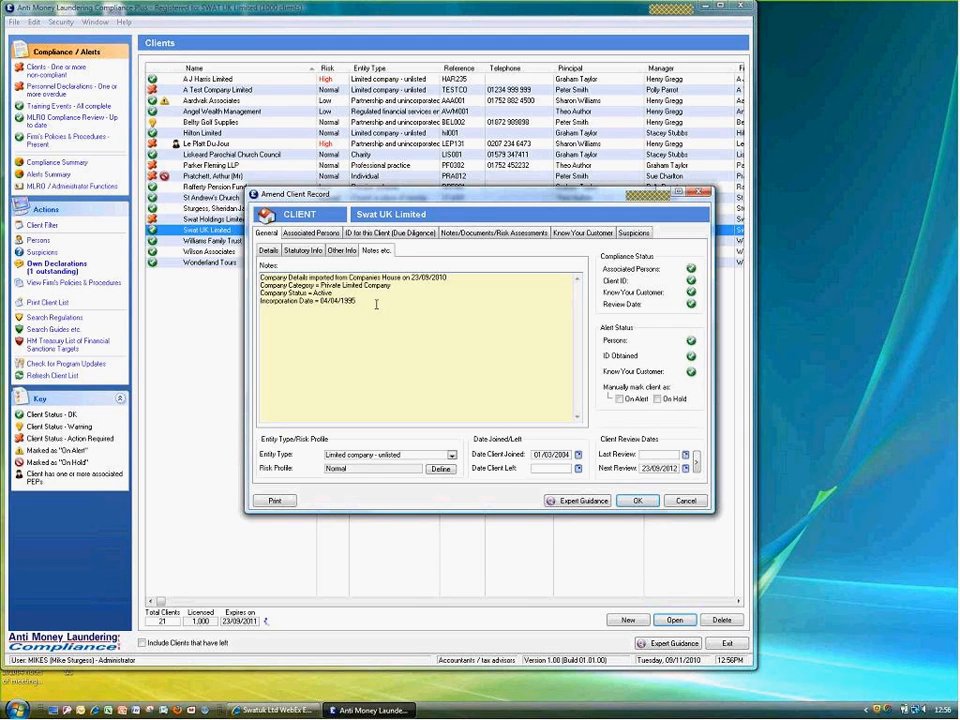
{"action": "left_click", "coordinate": [312, 233]}
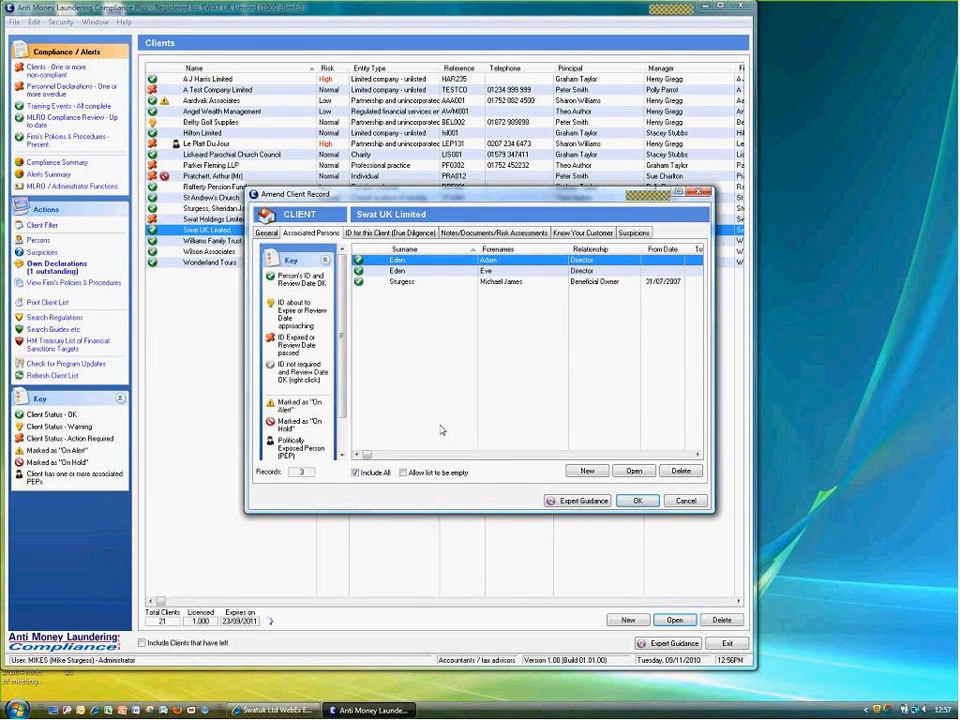
{"action": "left_click", "coordinate": [685, 501]}
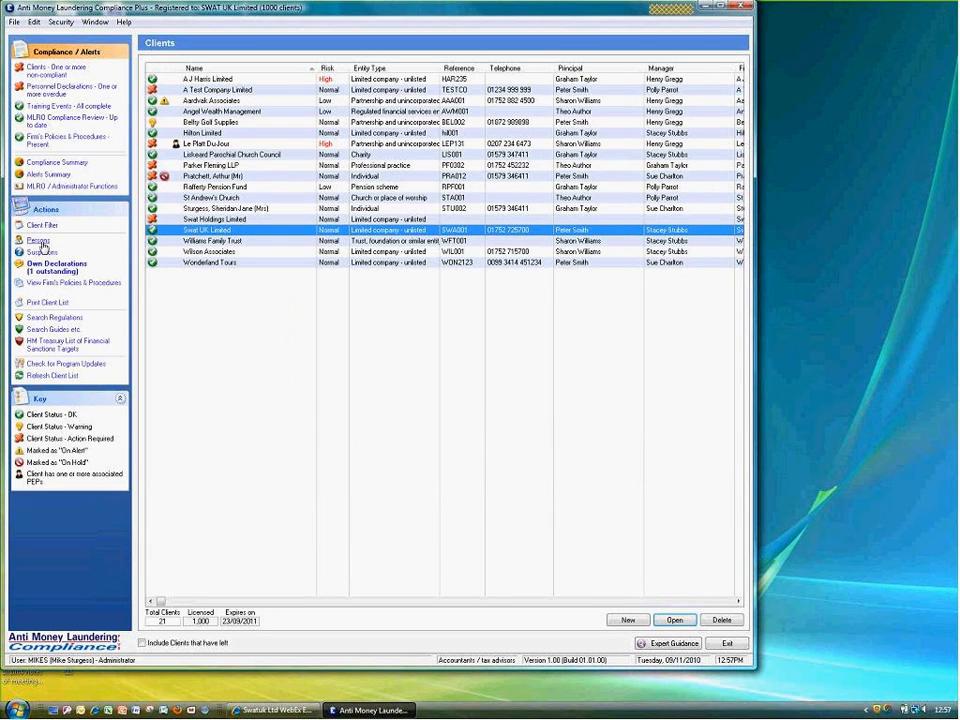
Open the Persons list and open the record of the person titled Sir
{"action": "left_click", "coordinate": [40, 242]}
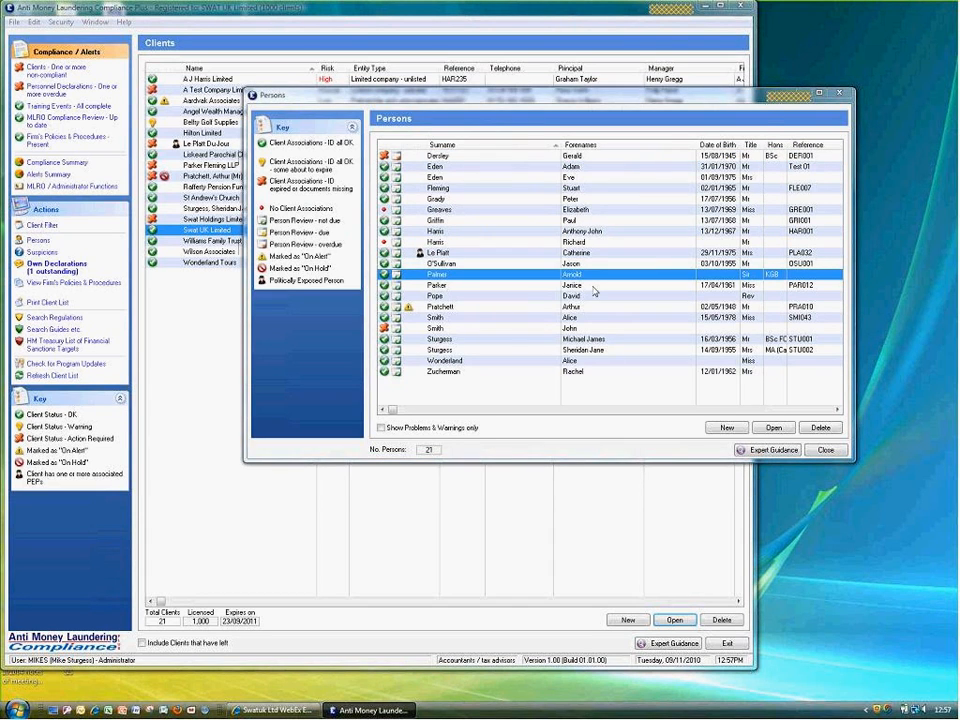
{"action": "double_click", "coordinate": [588, 275]}
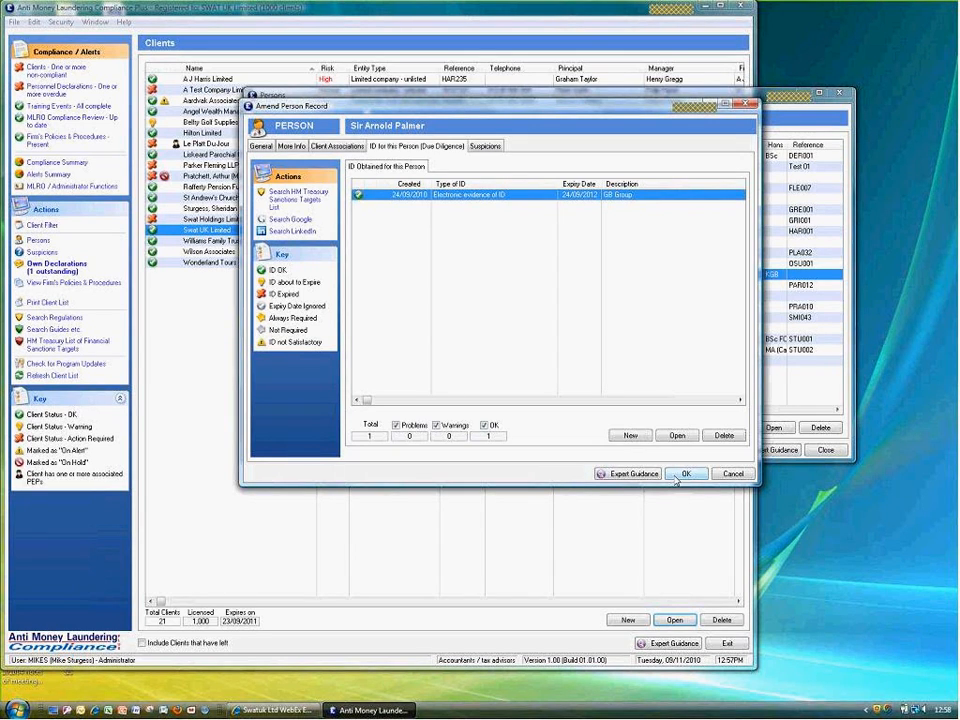
Read the Expert Guidance topic on who needs identification evidence
{"action": "left_click", "coordinate": [620, 478]}
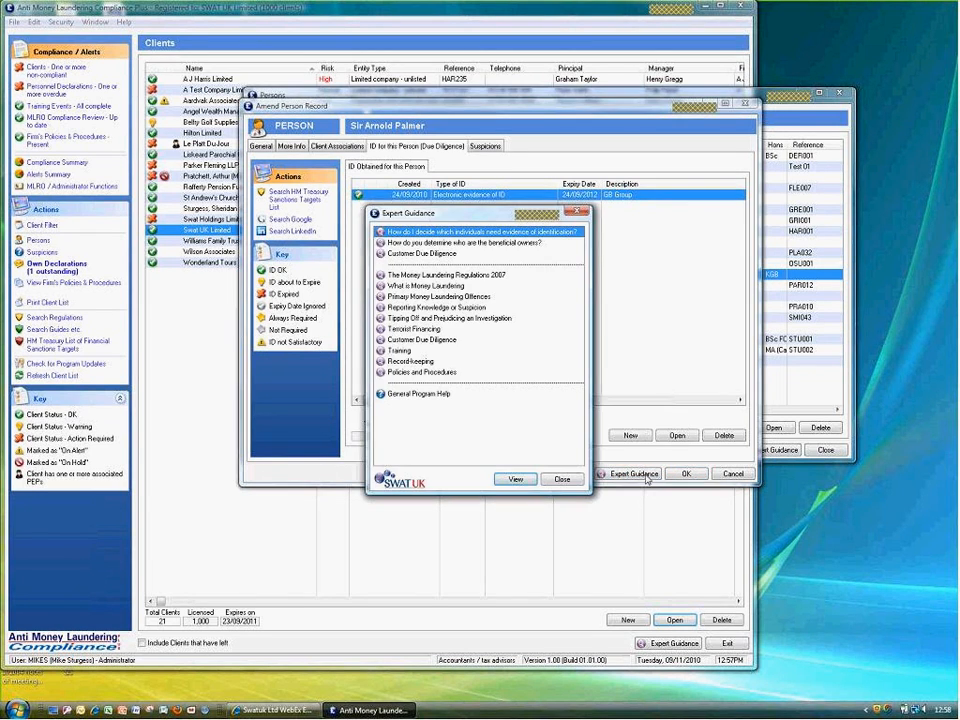
{"action": "double_click", "coordinate": [457, 234]}
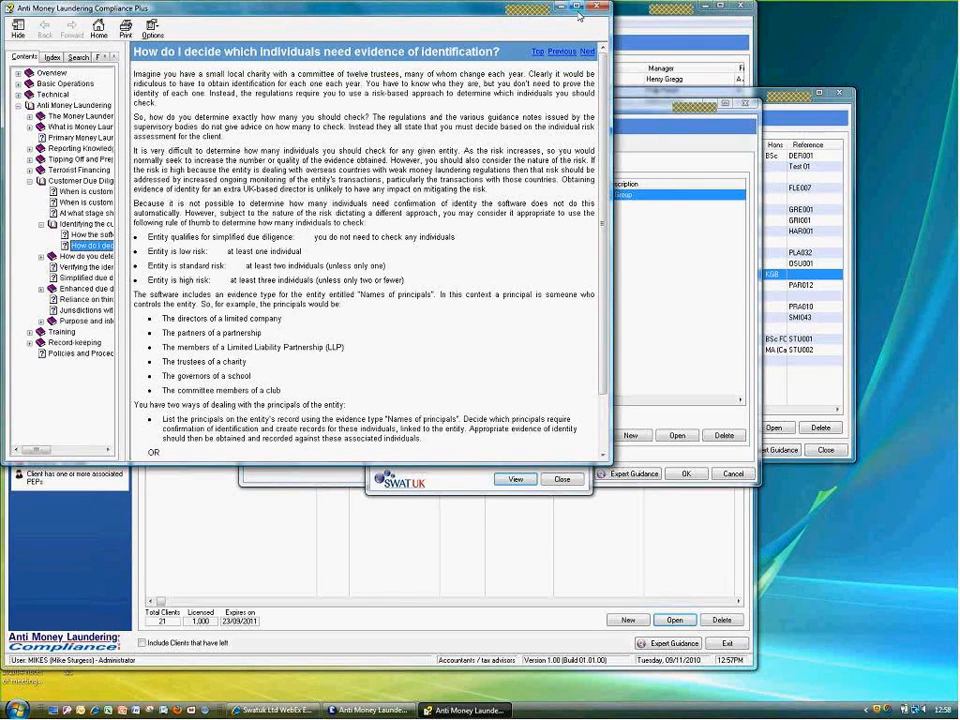
{"action": "left_click", "coordinate": [601, 8]}
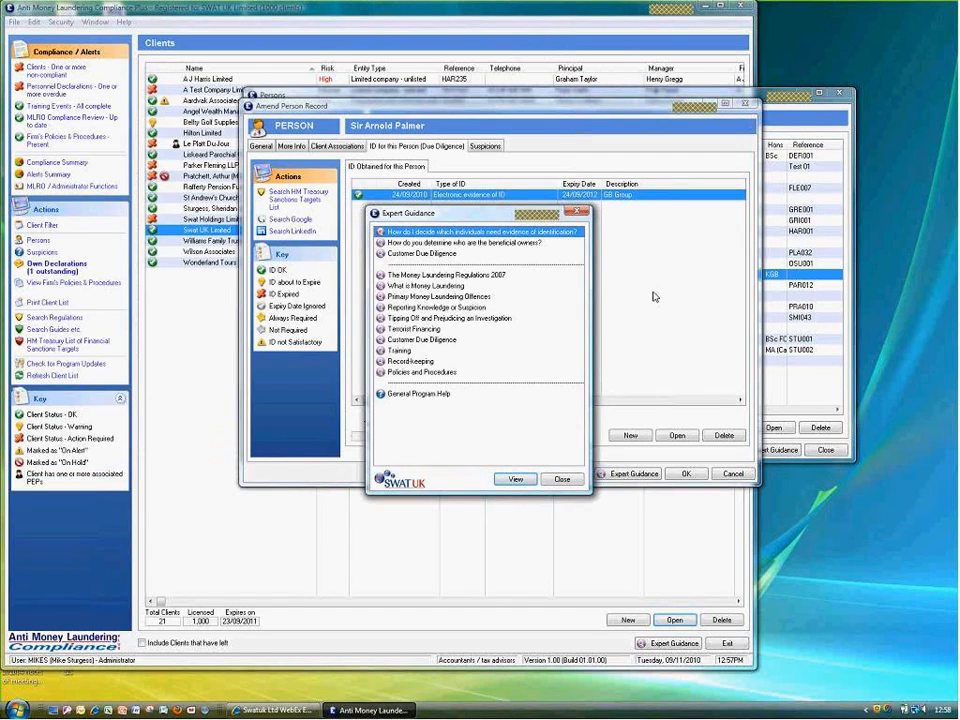
Read the 'Tipping off' guidance under Tipping Off and Prejudicing an Investigation, then close all guidance
{"action": "left_click", "coordinate": [401, 318]}
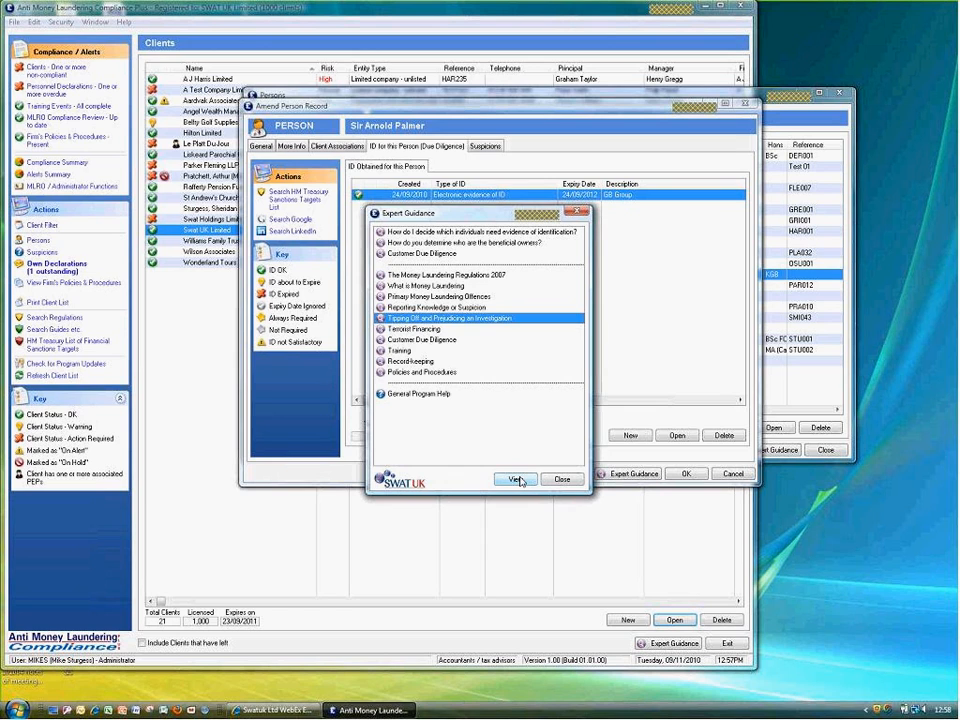
{"action": "left_click", "coordinate": [516, 480]}
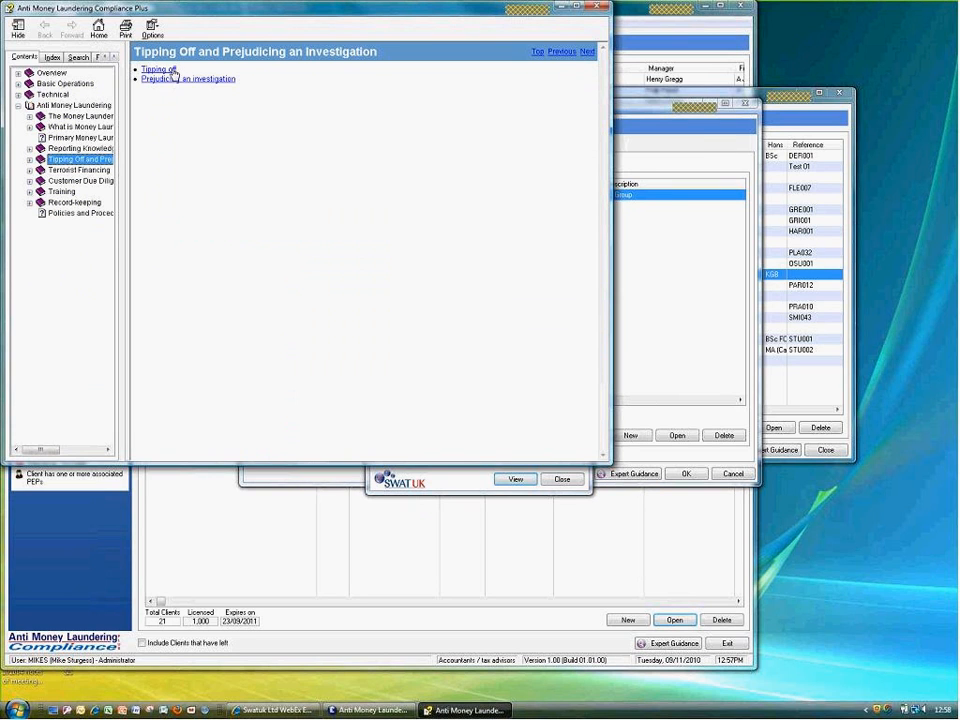
{"action": "left_click", "coordinate": [172, 70]}
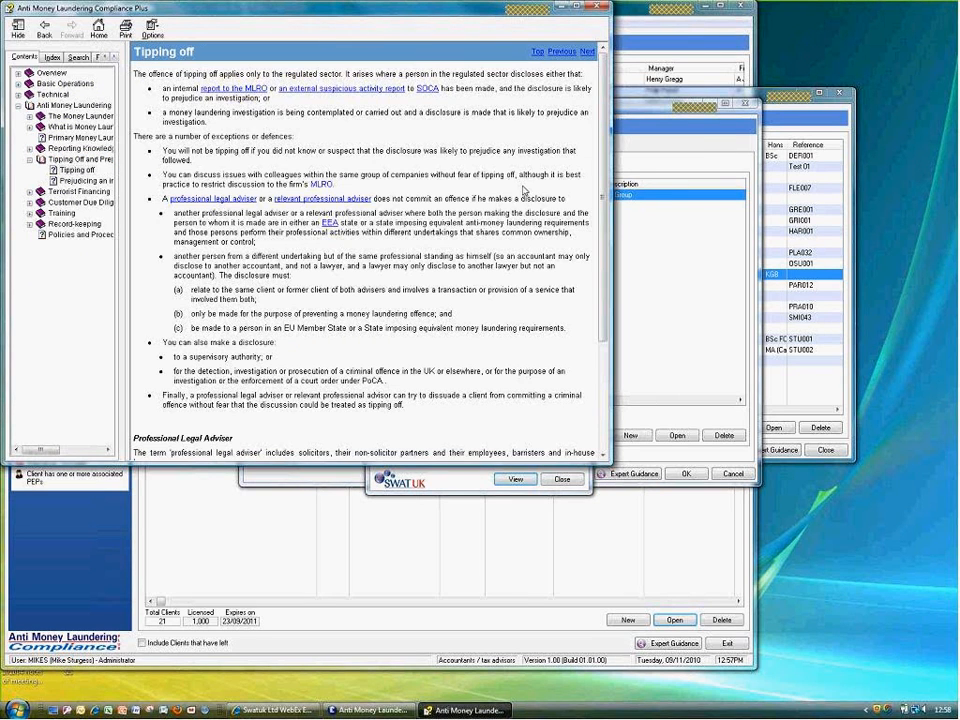
{"action": "left_click", "coordinate": [597, 8]}
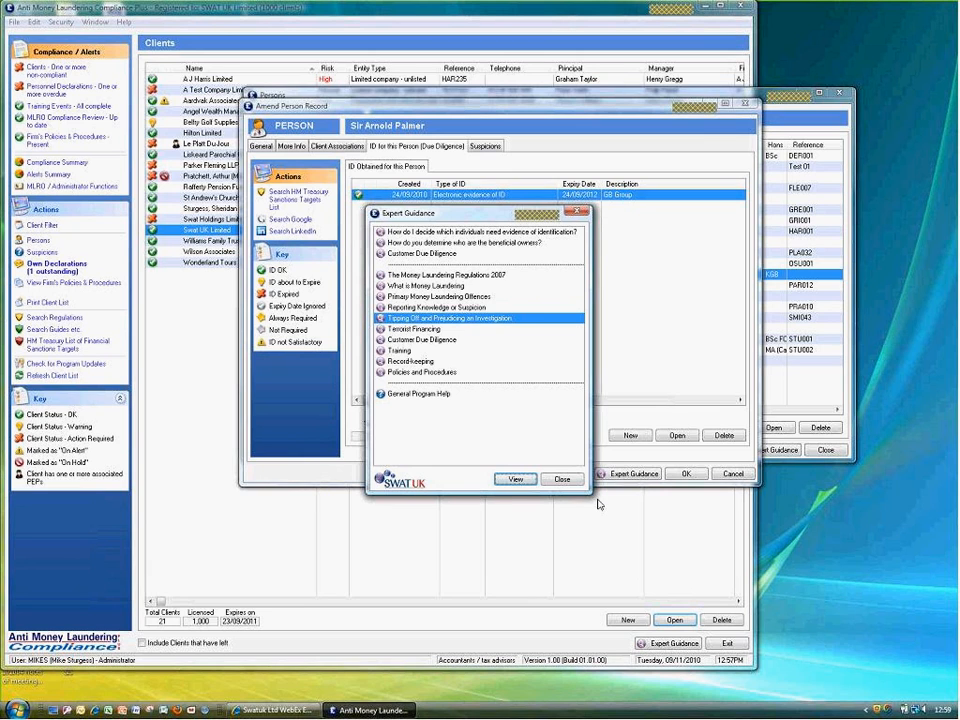
{"action": "left_click", "coordinate": [573, 482]}
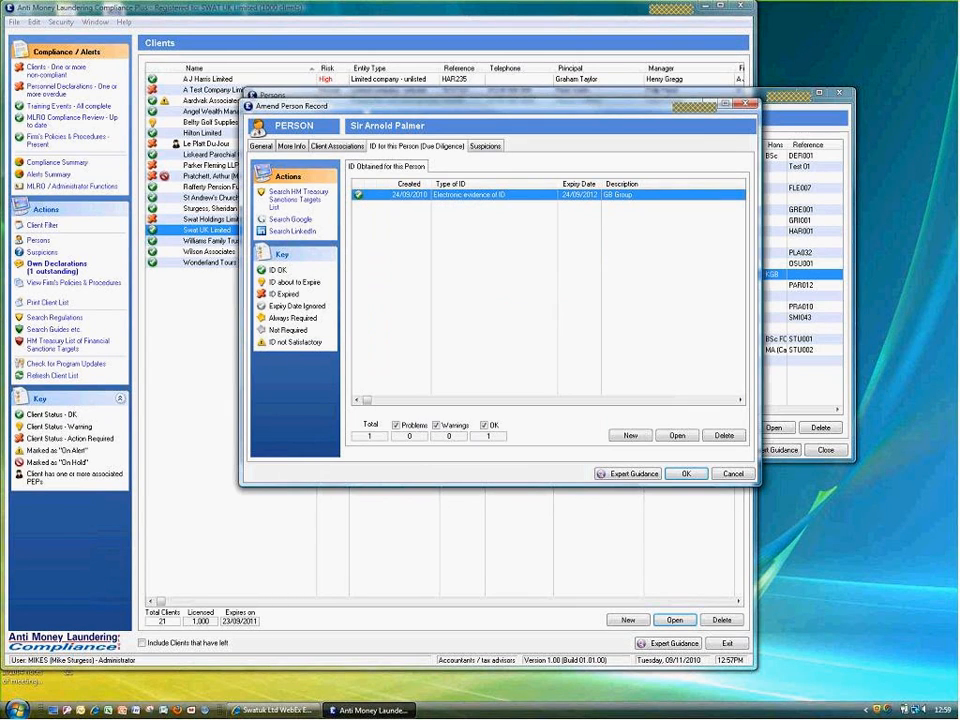
Open the participants of the Seasonal ML Q & A event in MLRO Personnel Training
{"action": "left_click", "coordinate": [734, 474]}
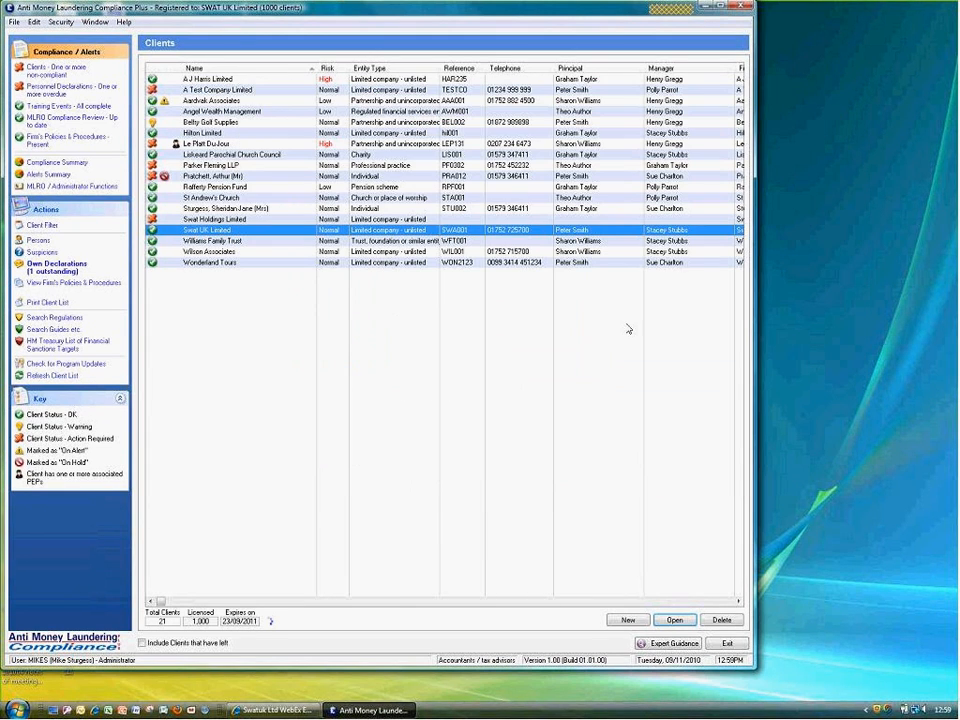
{"action": "left_click", "coordinate": [46, 121]}
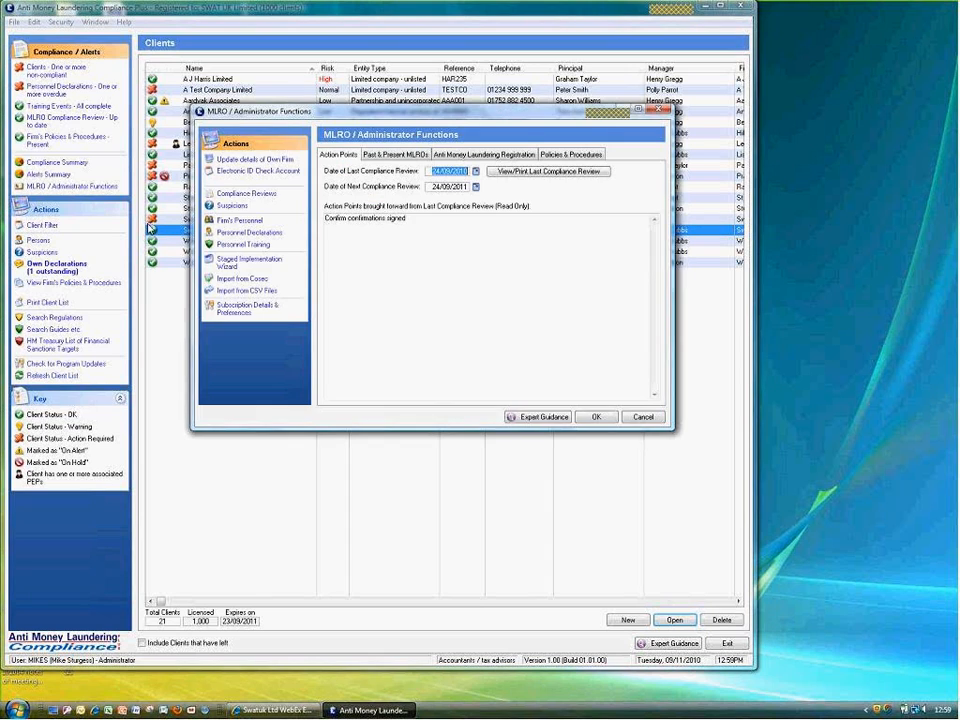
{"action": "left_click", "coordinate": [242, 245]}
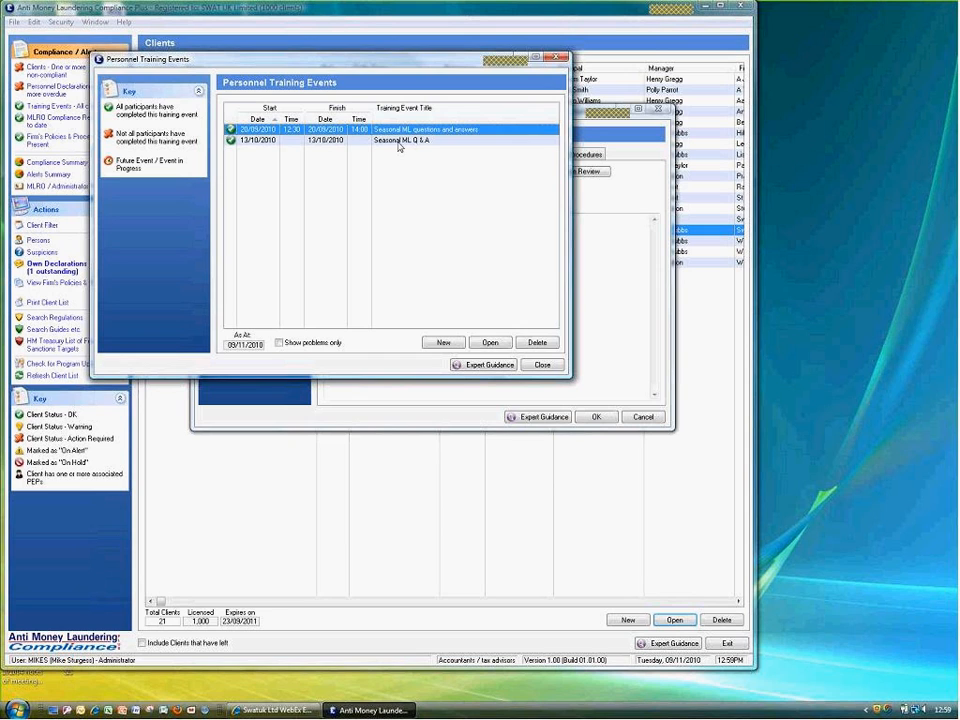
{"action": "double_click", "coordinate": [399, 142]}
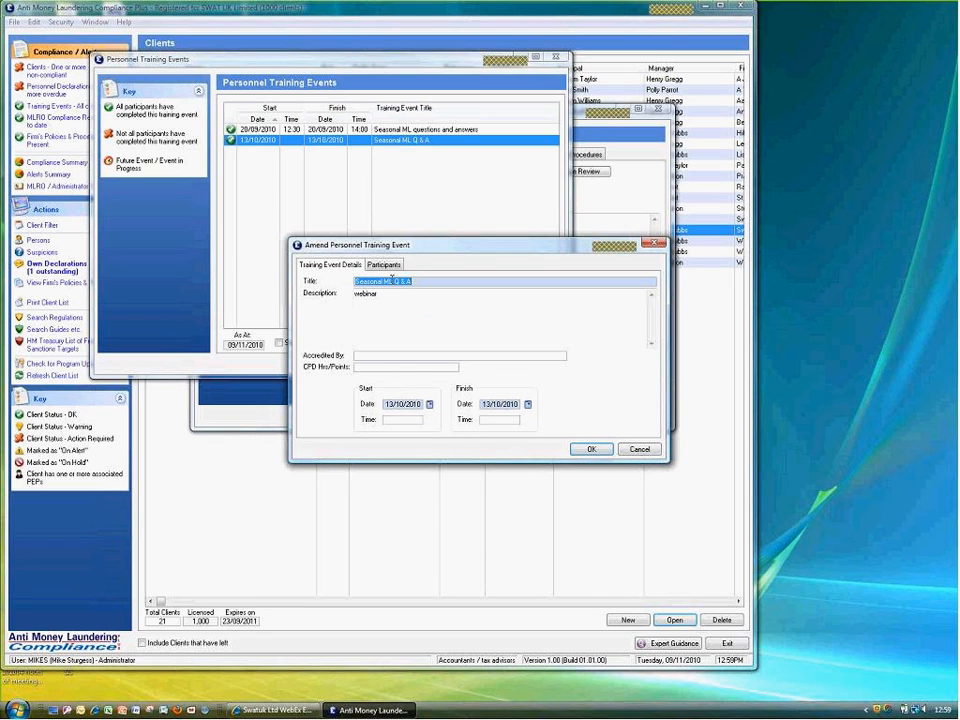
{"action": "left_click", "coordinate": [383, 264]}
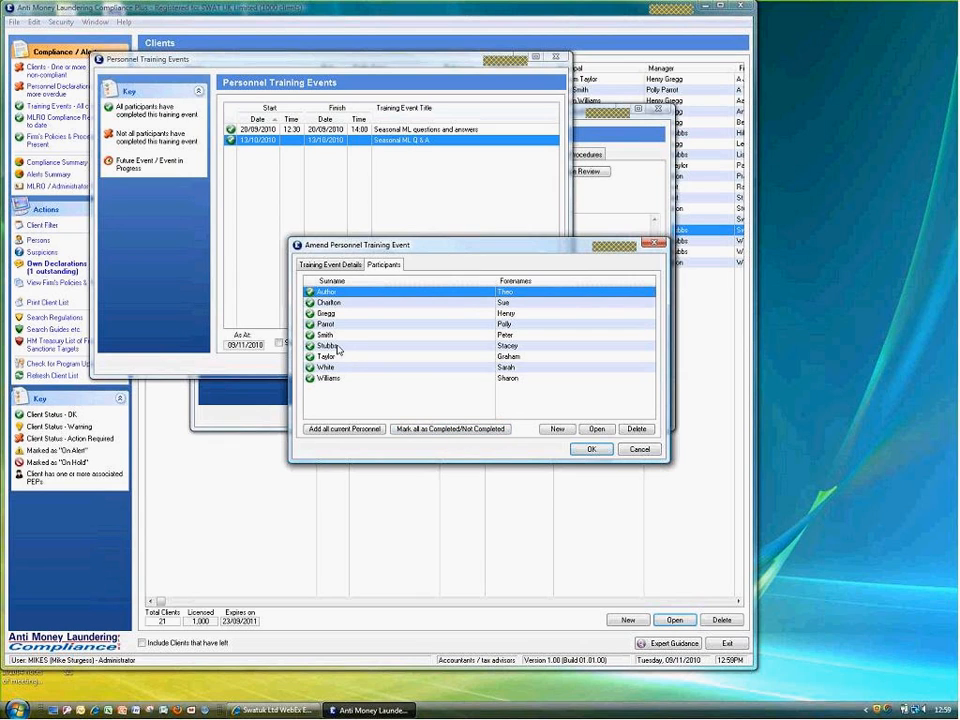
Delete the second participant from the event, save it, and close the training events list
{"action": "left_click", "coordinate": [557, 430]}
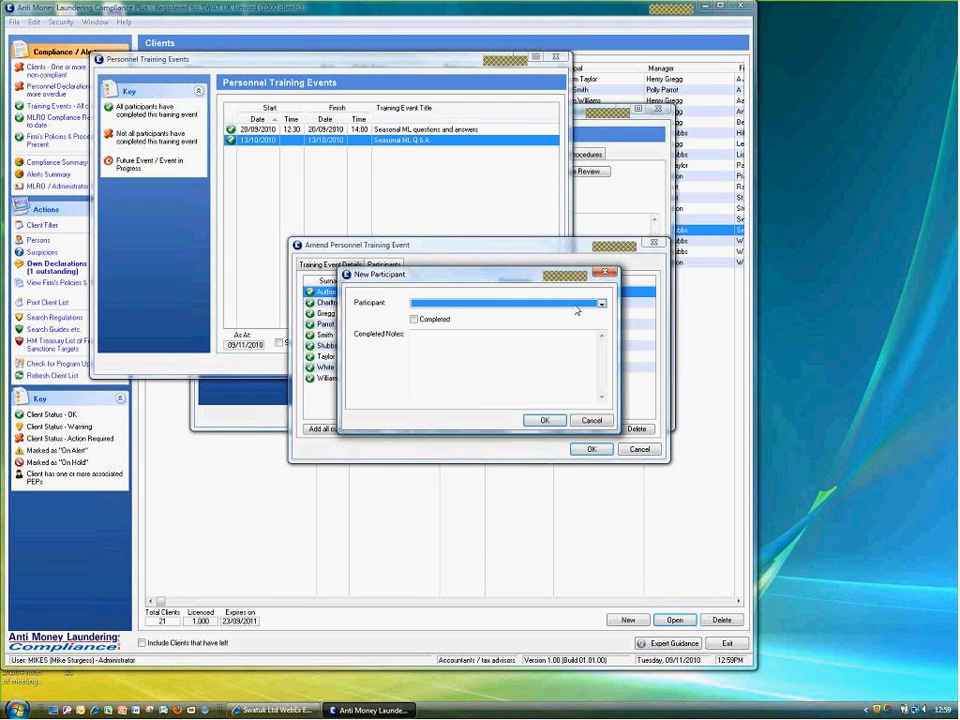
{"action": "left_click", "coordinate": [580, 304]}
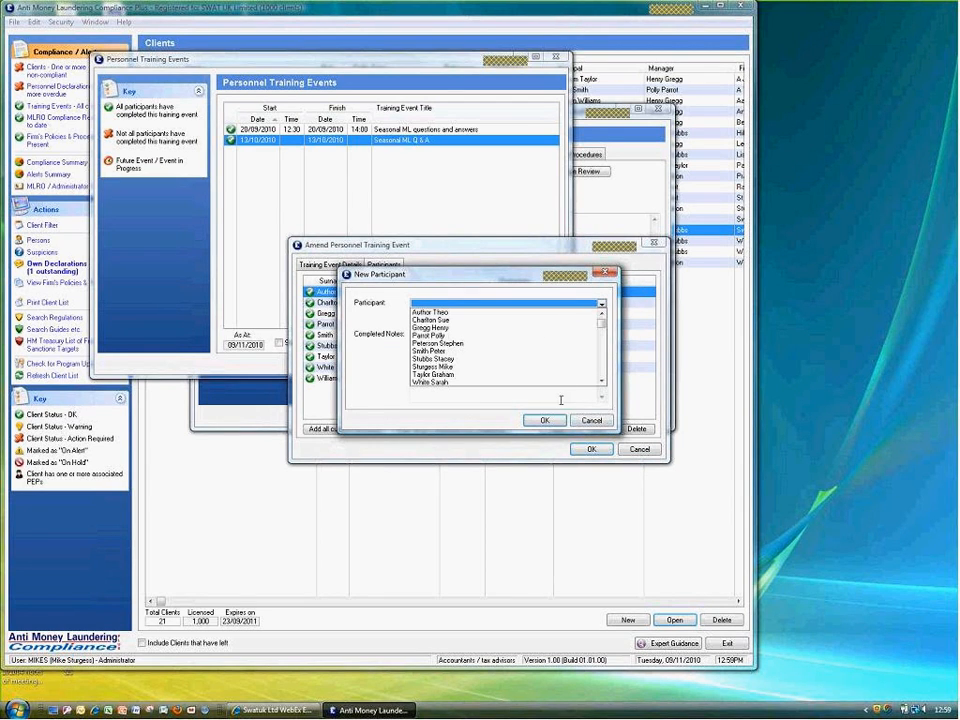
{"action": "left_click", "coordinate": [591, 420]}
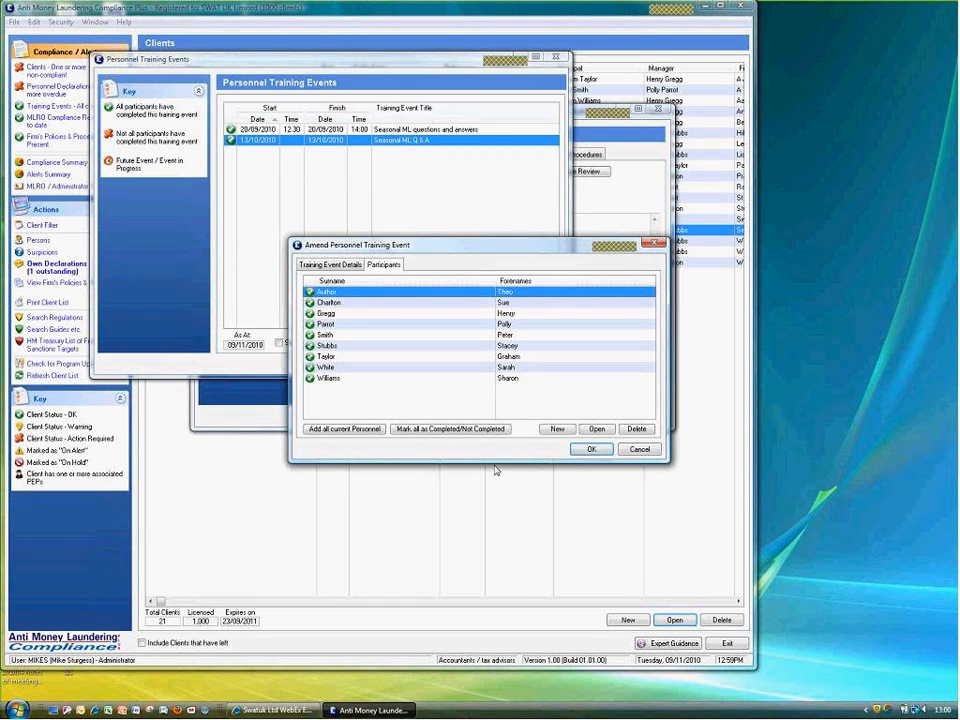
{"action": "key", "text": "Down"}
{"action": "left_click", "coordinate": [627, 429]}
{"action": "left_click", "coordinate": [450, 373]}
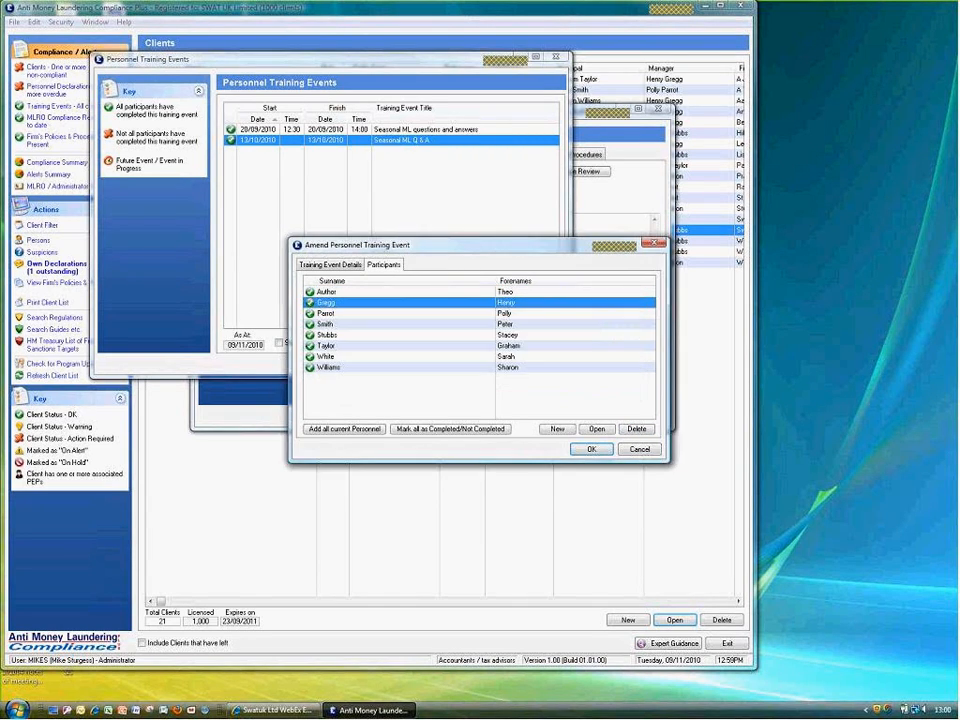
{"action": "left_click", "coordinate": [582, 450]}
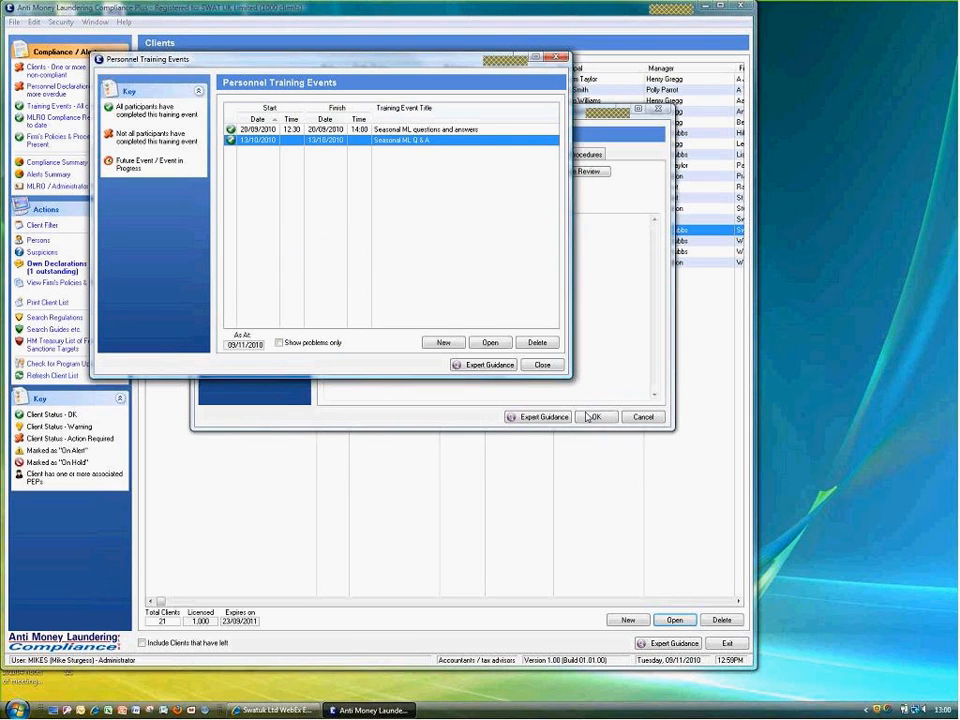
{"action": "left_click", "coordinate": [542, 366]}
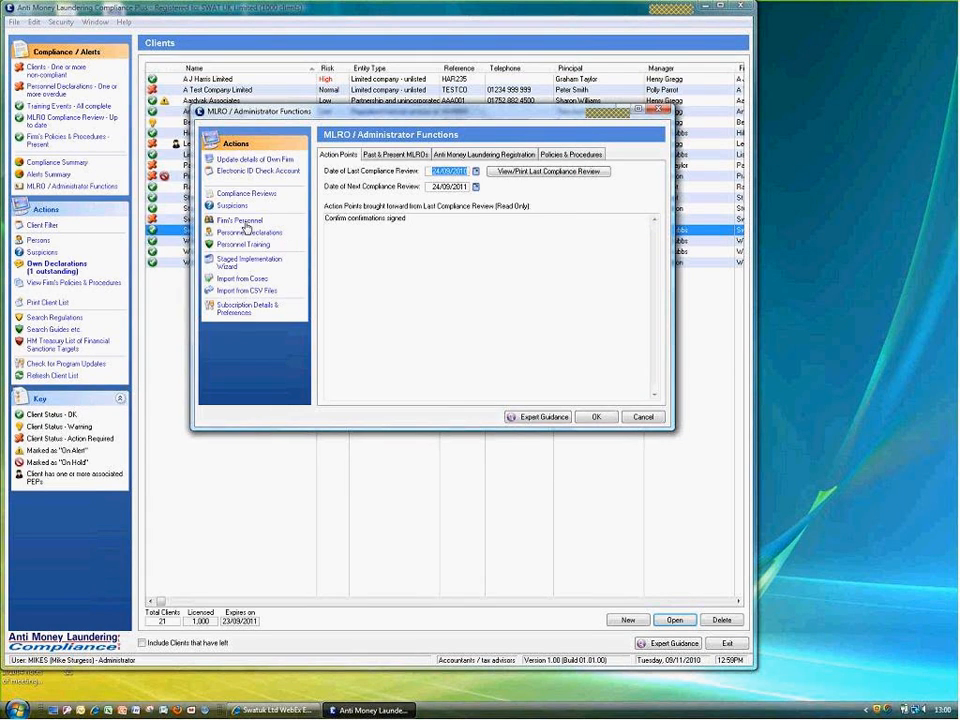
Review the Firm's Personnel list, then close it and the MLRO / Administrator Functions
{"action": "left_click", "coordinate": [242, 222]}
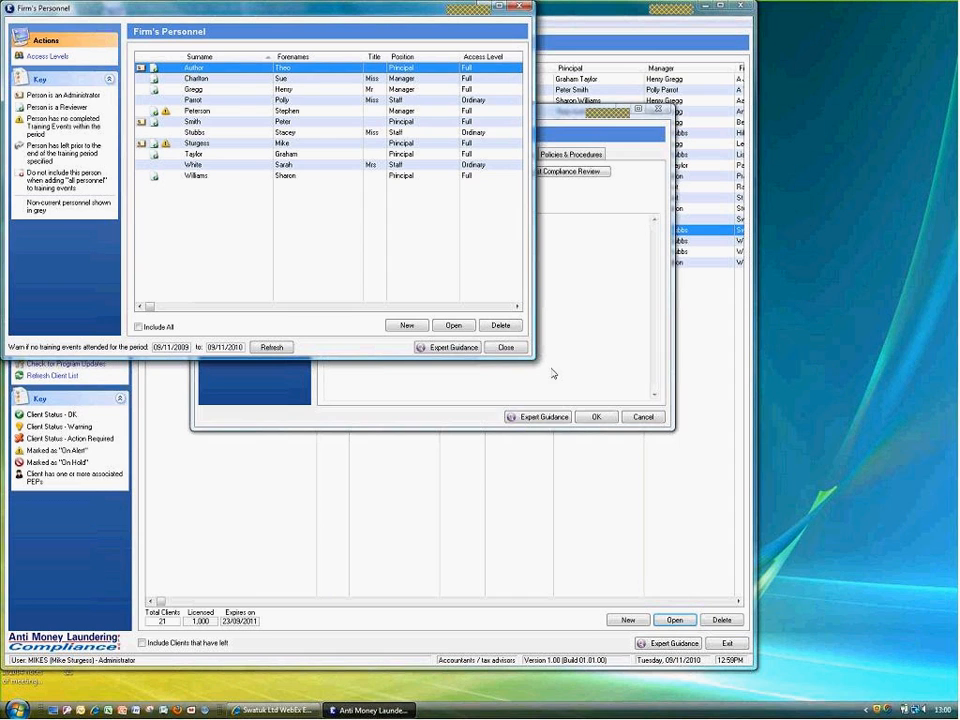
{"action": "left_click", "coordinate": [506, 348]}
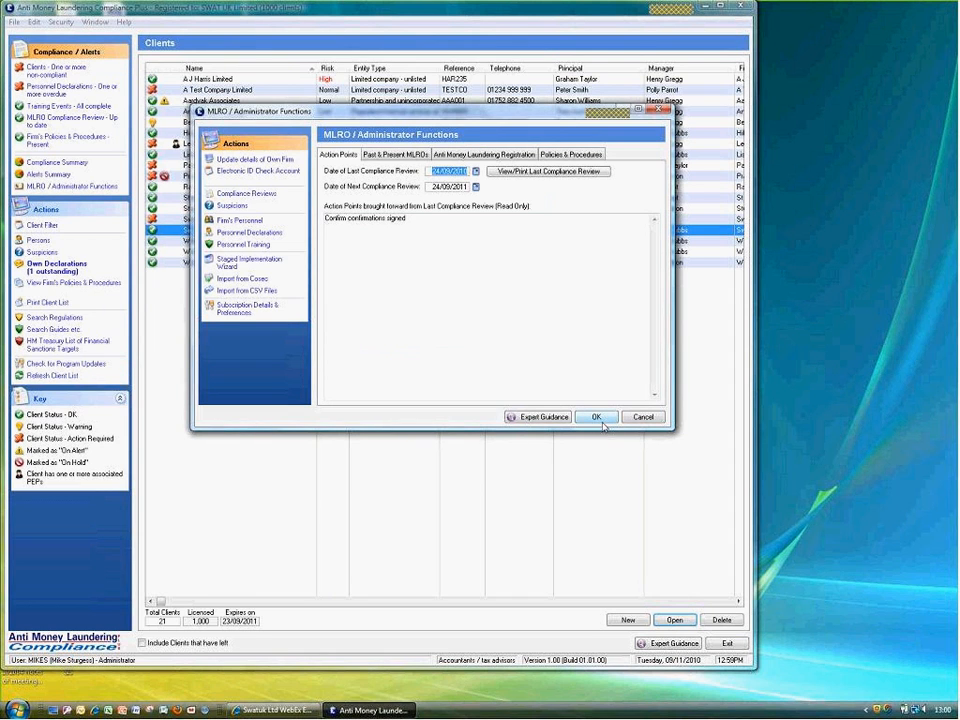
{"action": "left_click", "coordinate": [597, 418]}
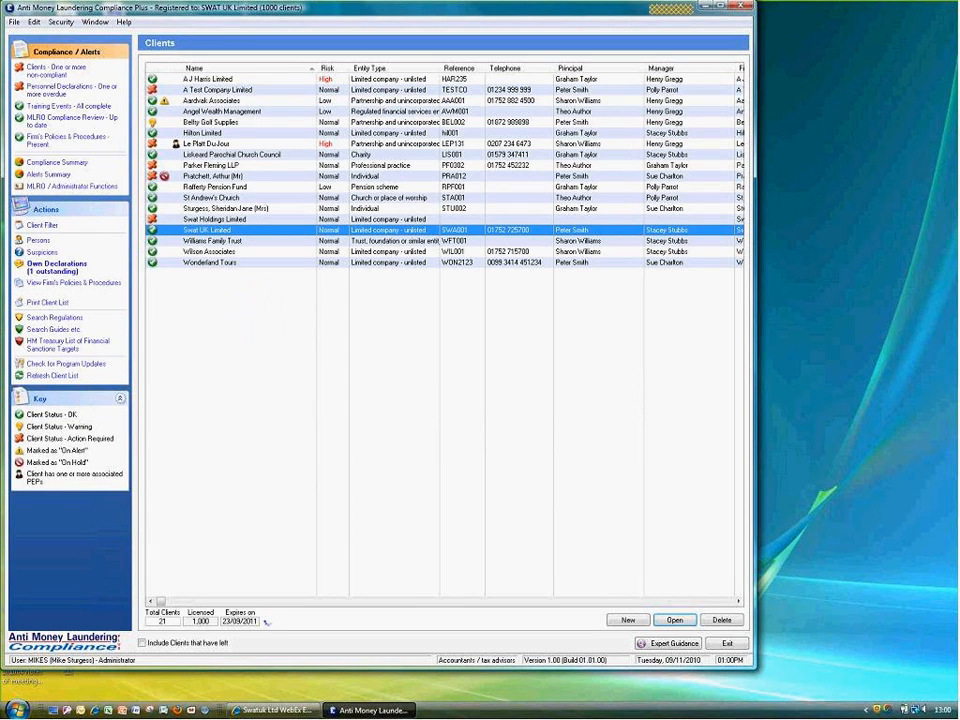
Add a Free Companies House Search ID entry for Swat UK Limited and run the Free CH Data Check
{"action": "double_click", "coordinate": [206, 233]}
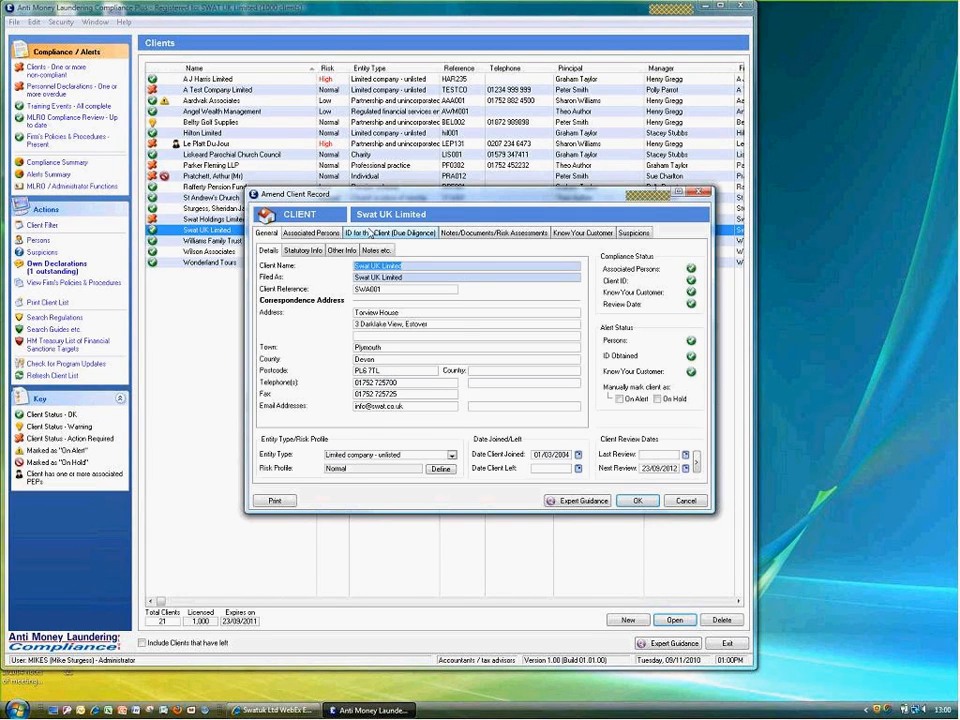
{"action": "left_click", "coordinate": [370, 232]}
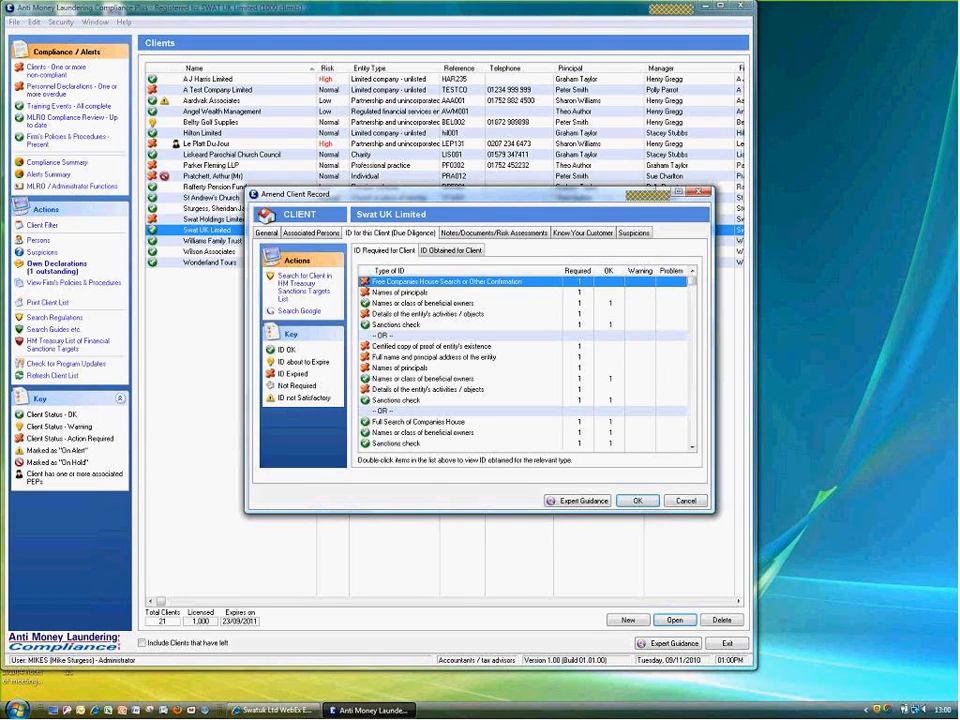
{"action": "double_click", "coordinate": [398, 284]}
{"action": "left_click", "coordinate": [454, 374]}
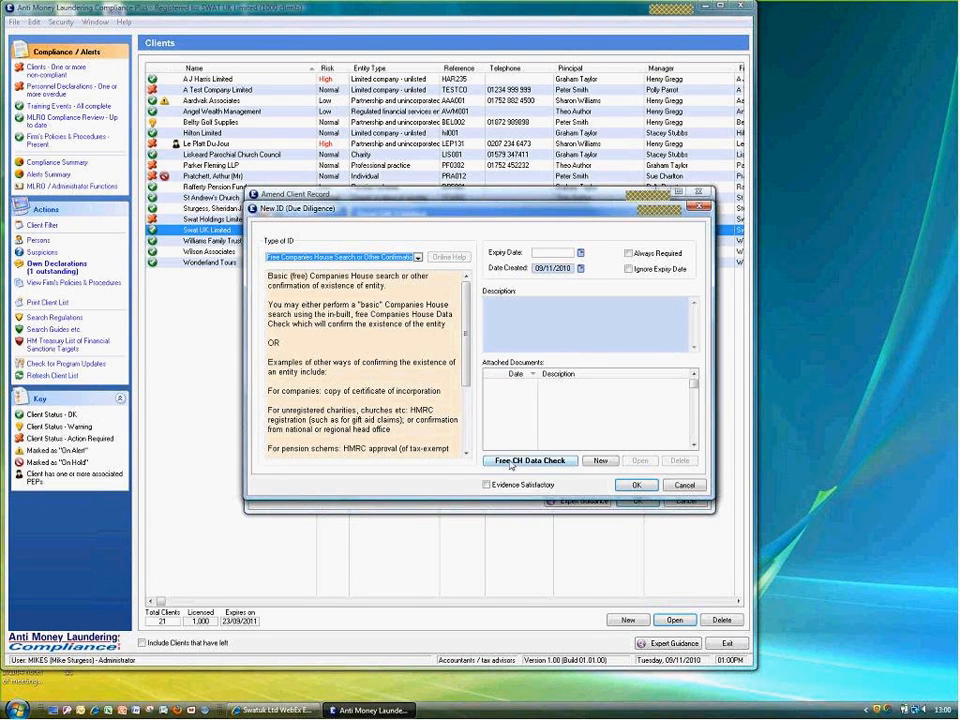
{"action": "left_click", "coordinate": [511, 461]}
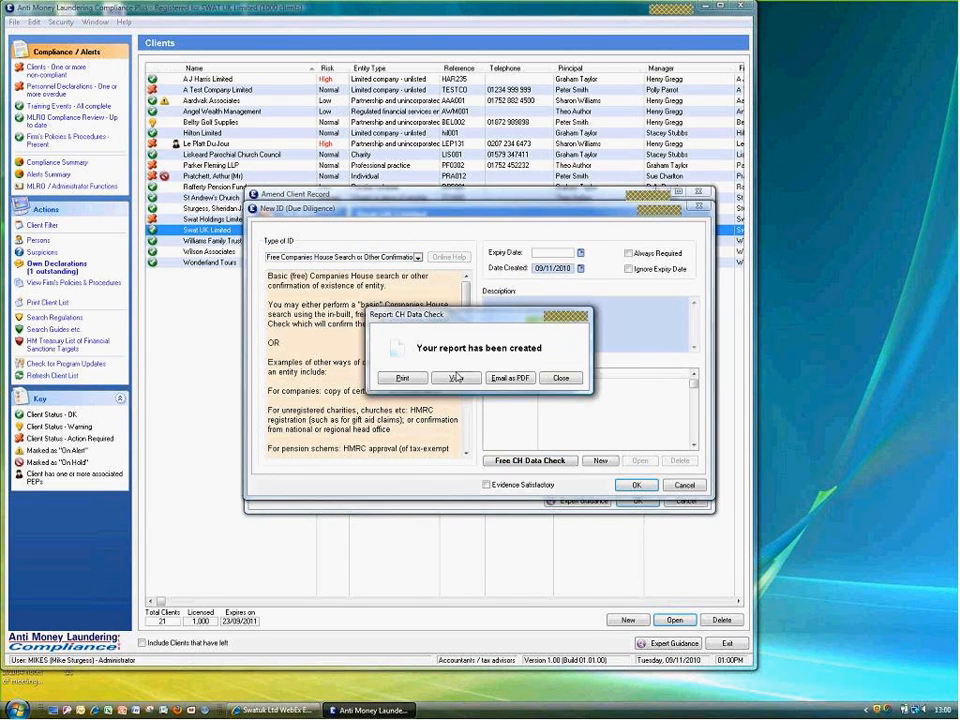
View the CH Data Check report in Acrobat: Active company, incorporated 04/04/1995, accounts not overdue
{"action": "left_click", "coordinate": [455, 378]}
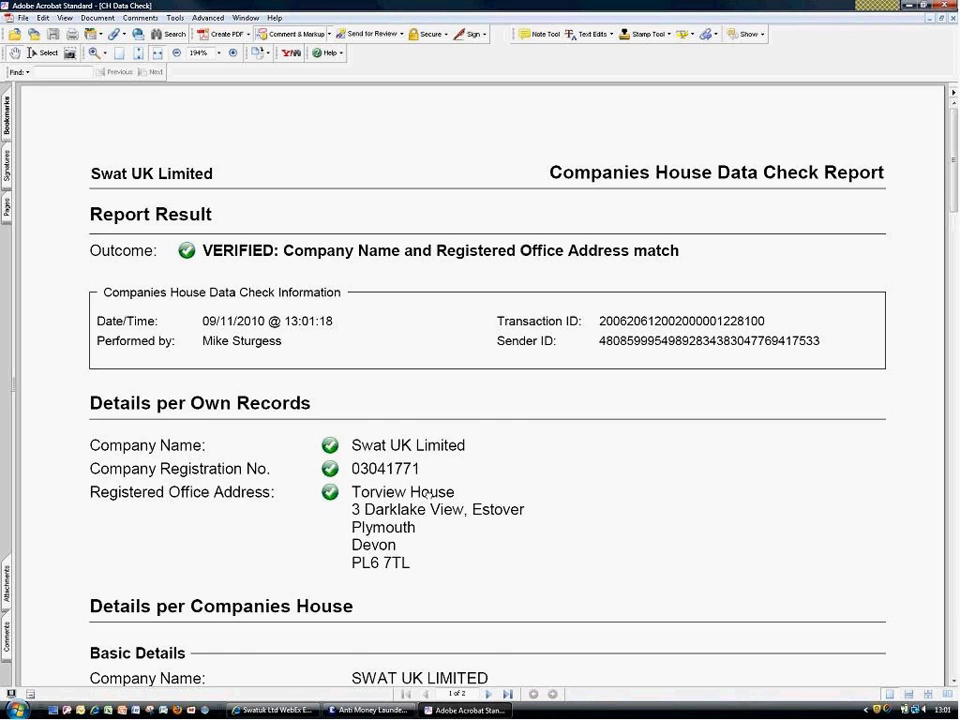
{"action": "scroll", "coordinate": [428, 494], "scroll_direction": "down", "scroll_amount": 2}
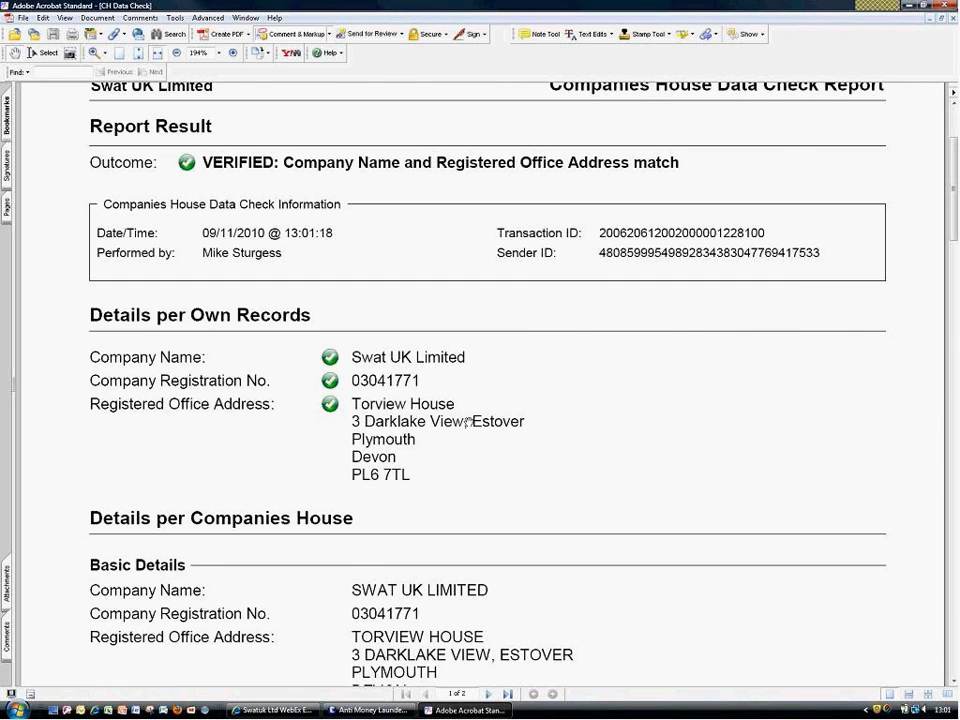
{"action": "scroll", "coordinate": [467, 422], "scroll_direction": "down", "scroll_amount": 7}
{"action": "scroll", "coordinate": [493, 188], "scroll_direction": "down", "scroll_amount": 7}
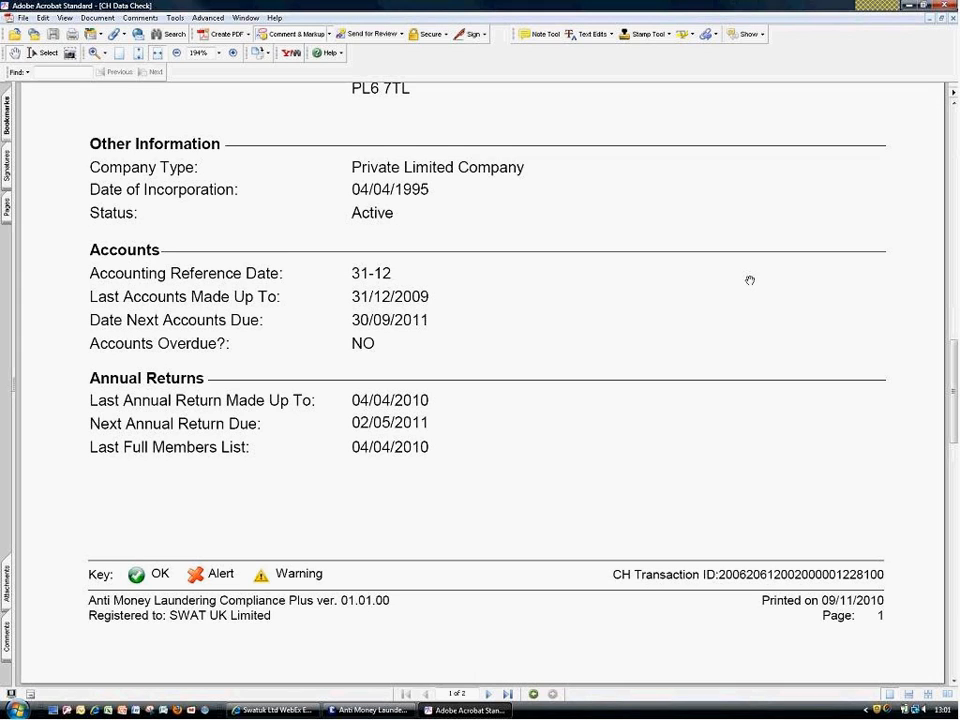
Close Acrobat so the new ID entry fills in VERIFIED and attaches the Companies House Data Check
{"action": "left_click", "coordinate": [946, 7]}
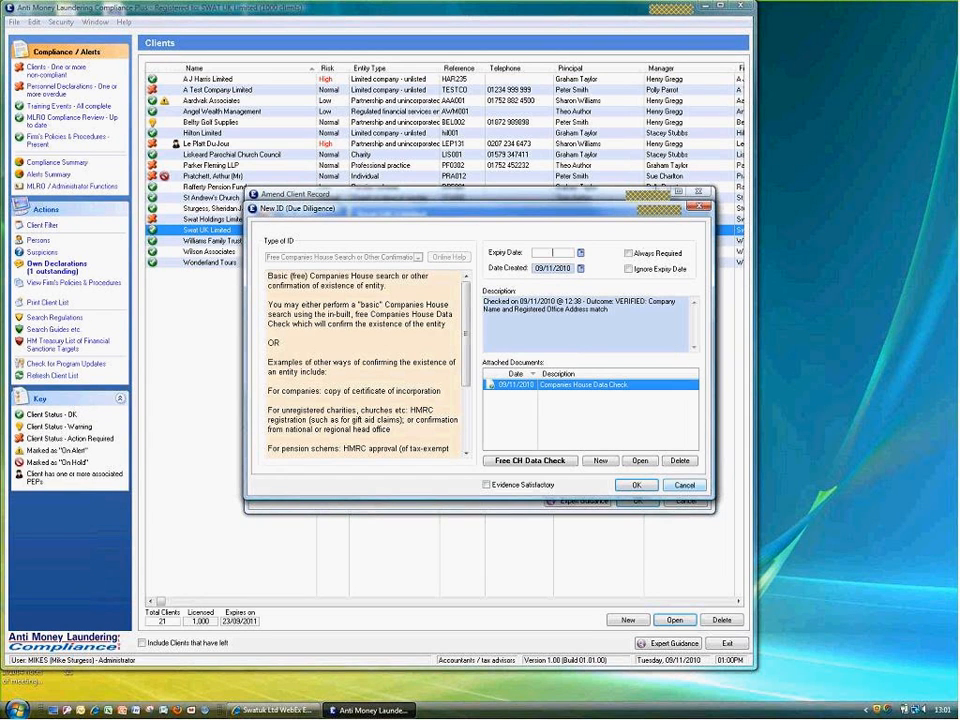